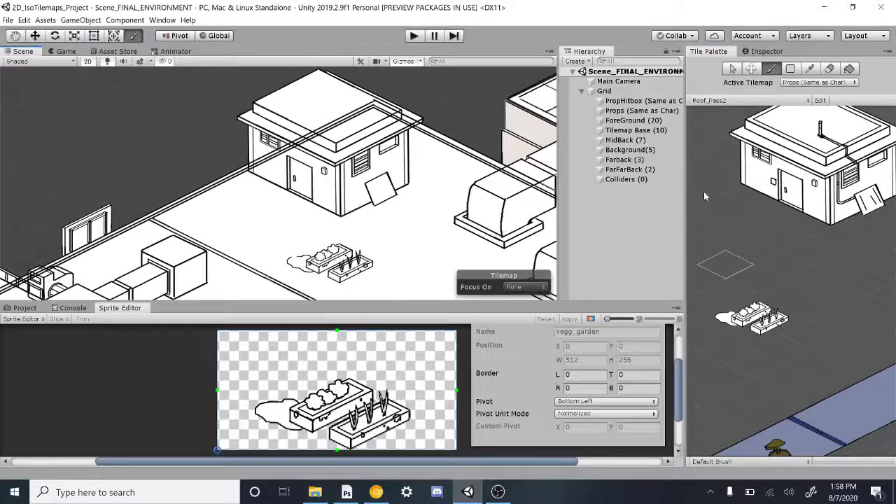
- Pick the hut tile from the Roof_Pass2 palette and preview it beside the existing rooftop hut in the scene
scroll(804, 225, "down", 2)
middle_click_drag(812, 242, 839, 293)
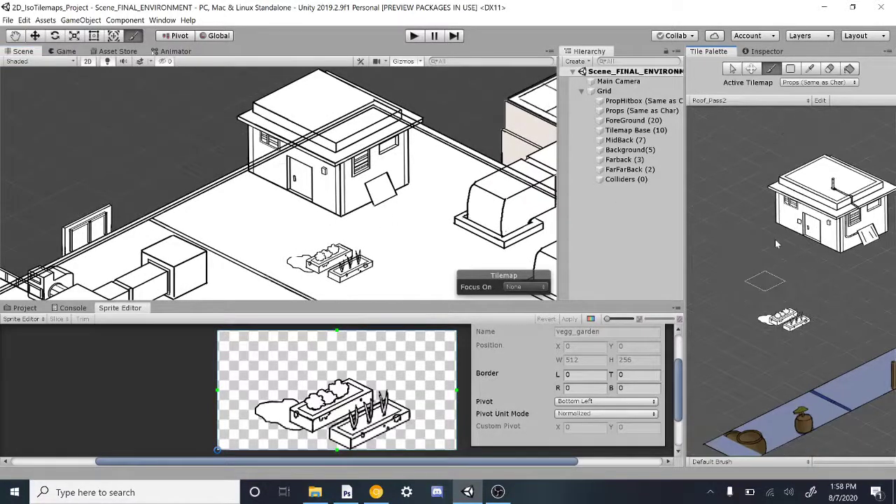
key("i")
mouse_move(782, 282)
left_mouse_down()
mouse_move(753, 304)
mouse_move(746, 288)
left_mouse_up()
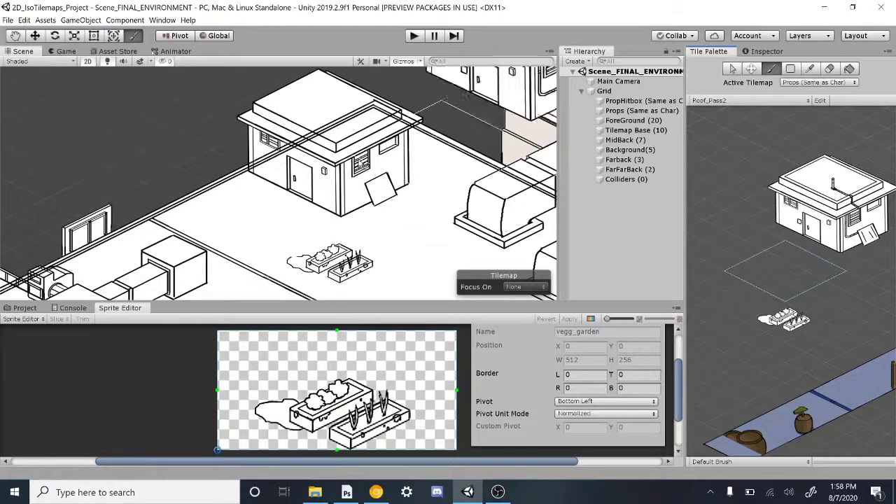
scroll(817, 235, "down", 2)
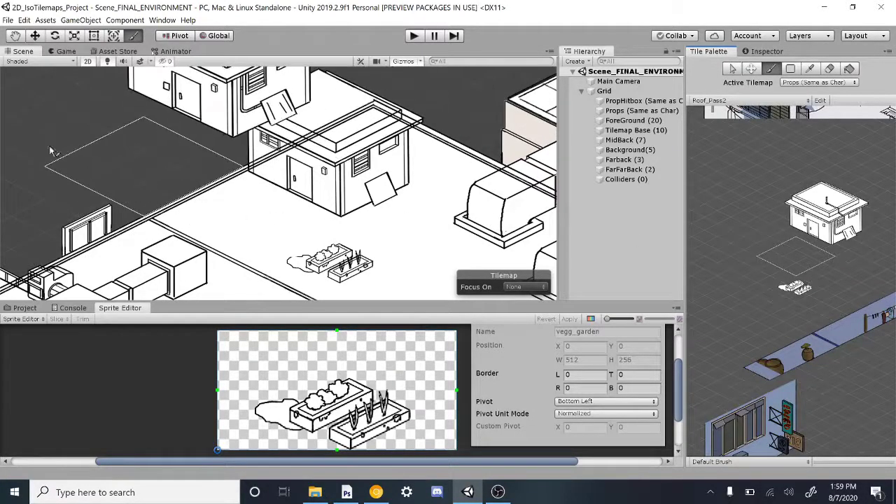
mouse_move(45, 159)
middle_mouse_down()
mouse_move(260, 273)
mouse_move(402, 297)
middle_mouse_up()
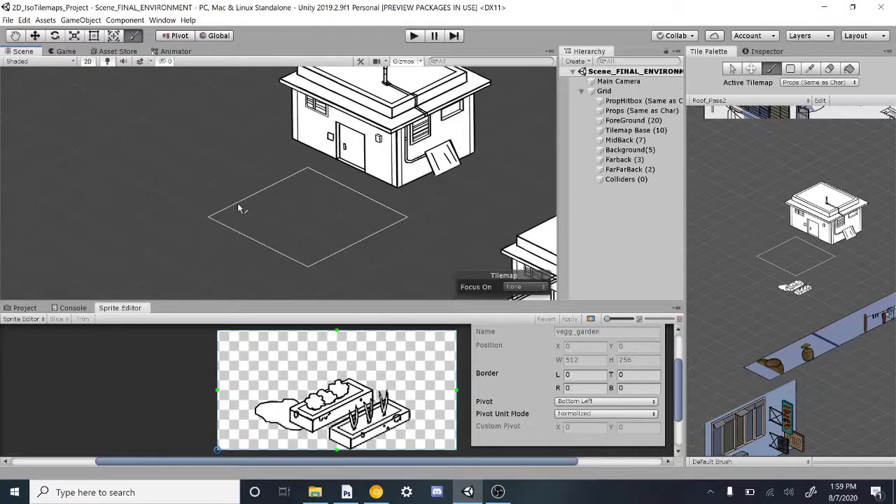
- Pick the vegetable garden tile from the palette and preview its placement around the rooftop hut
scroll(802, 234, "up", 5)
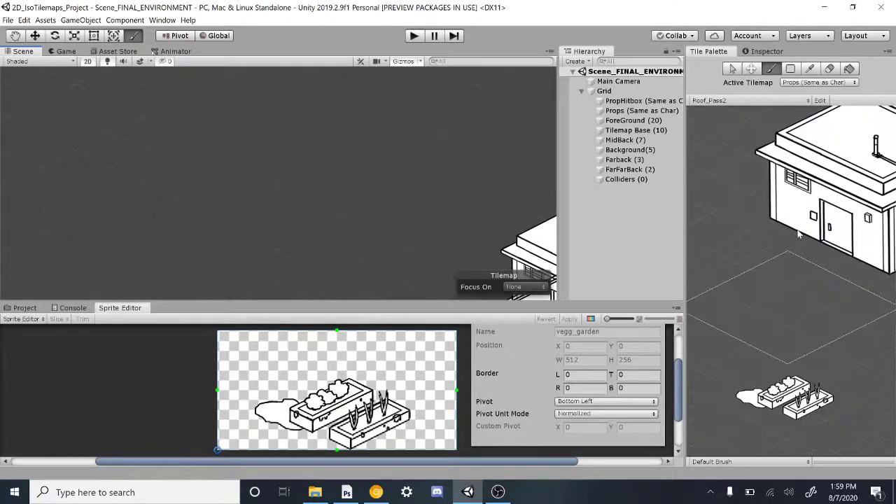
middle_click_drag(825, 264, 720, 265)
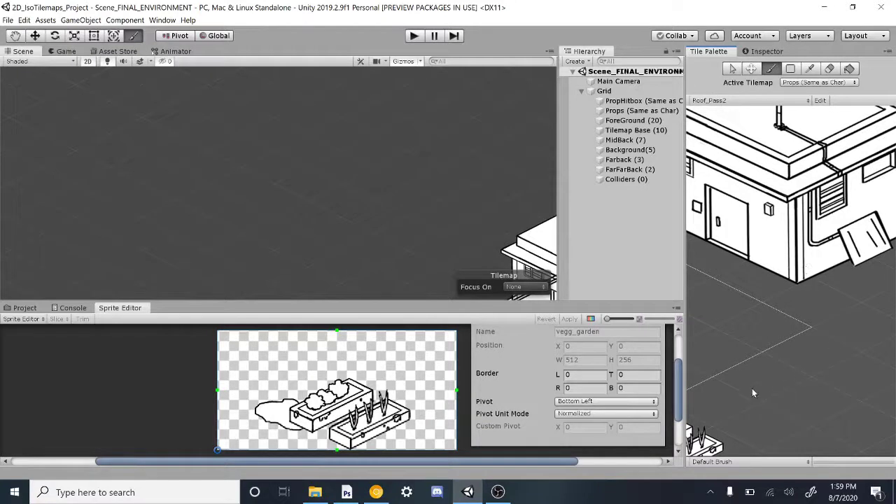
middle_click_drag(752, 392, 871, 182)
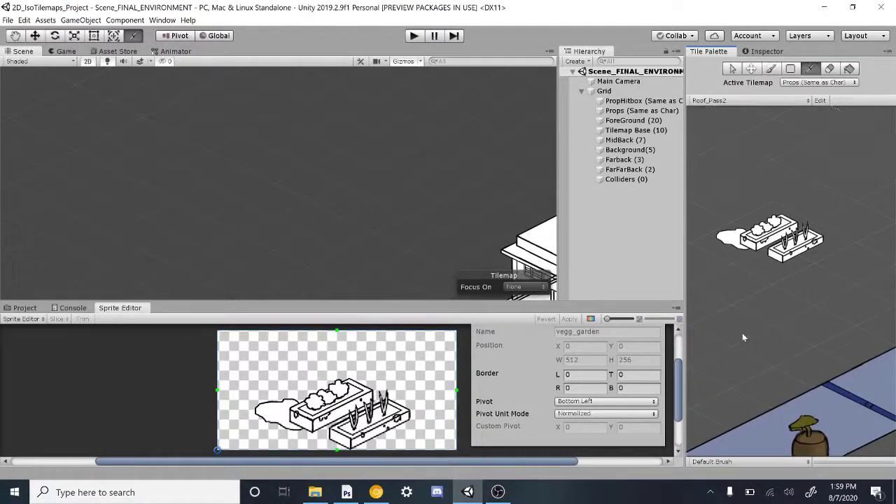
left_click(740, 252)
mouse_move(380, 243)
middle_mouse_down()
mouse_move(453, 157)
mouse_move(443, 167)
mouse_move(221, 142)
middle_mouse_up()
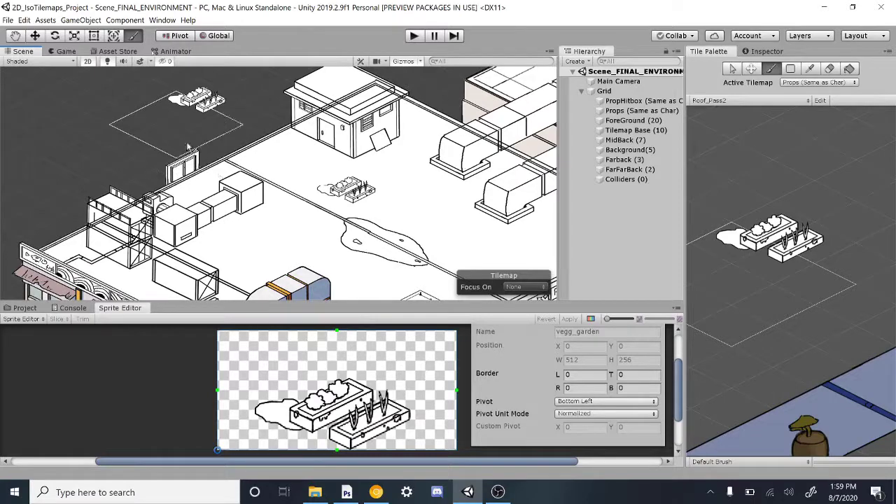
scroll(234, 168, "up", 2)
scroll(261, 154, "up", 2)
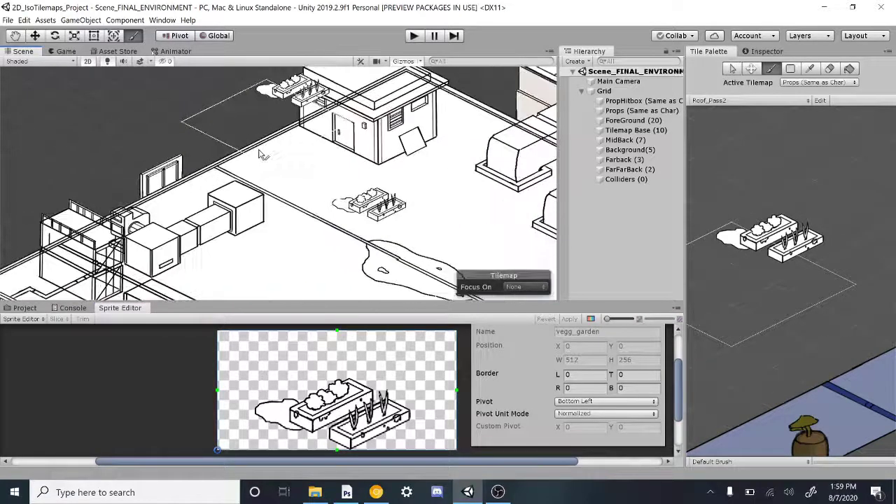
scroll(258, 114, "up", 5)
middle_click_drag(250, 111, 185, 174)
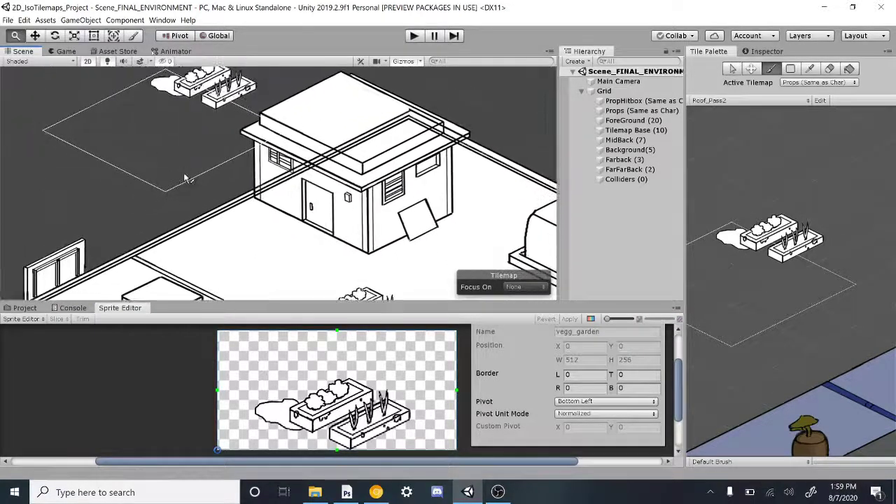
- Pick the hut tile again, preview its footprint near the rooftop edge, and switch the brush to an empty palette cell
middle_click_drag(820, 202, 798, 339)
key("i")
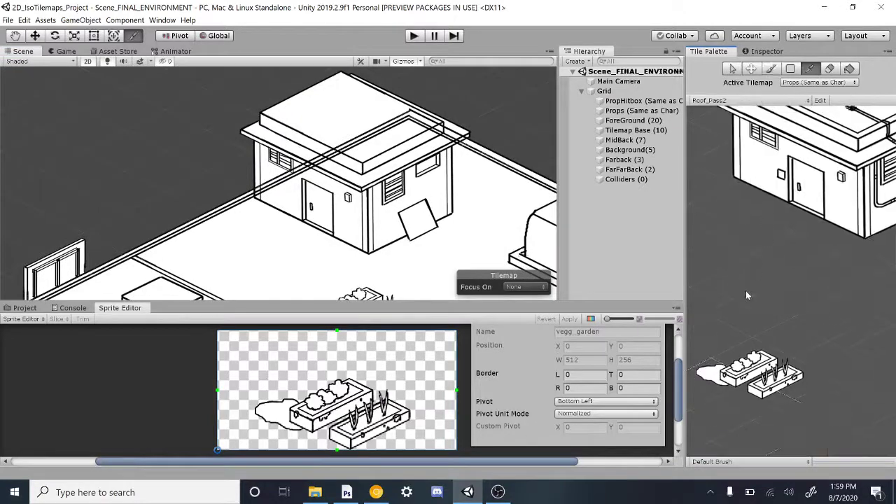
left_click(741, 324)
scroll(77, 220, "down", 3)
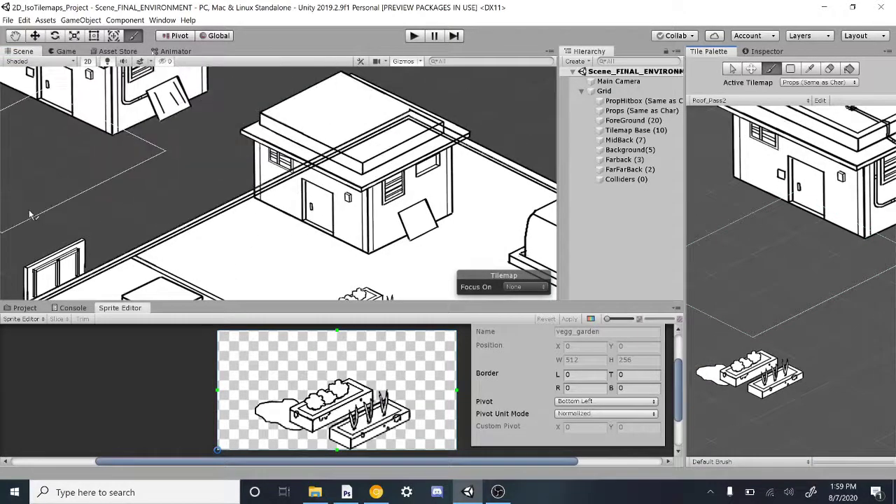
scroll(77, 221, "down", 5)
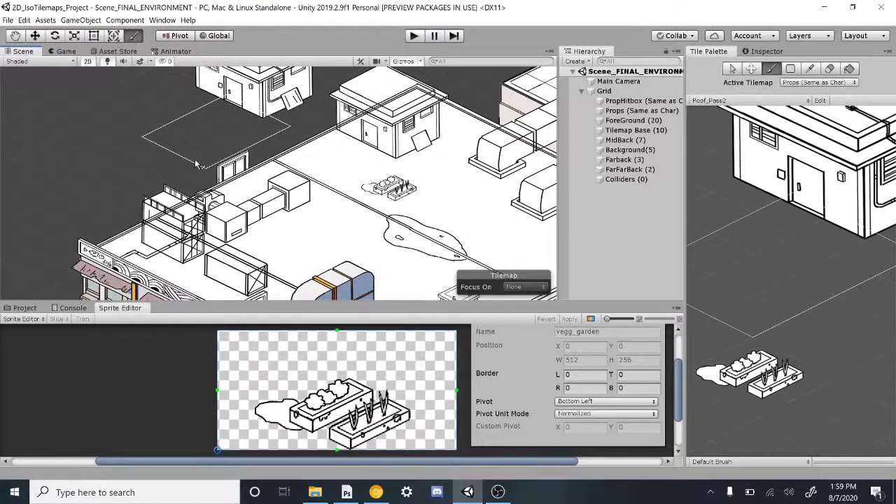
scroll(196, 165, "up", 2)
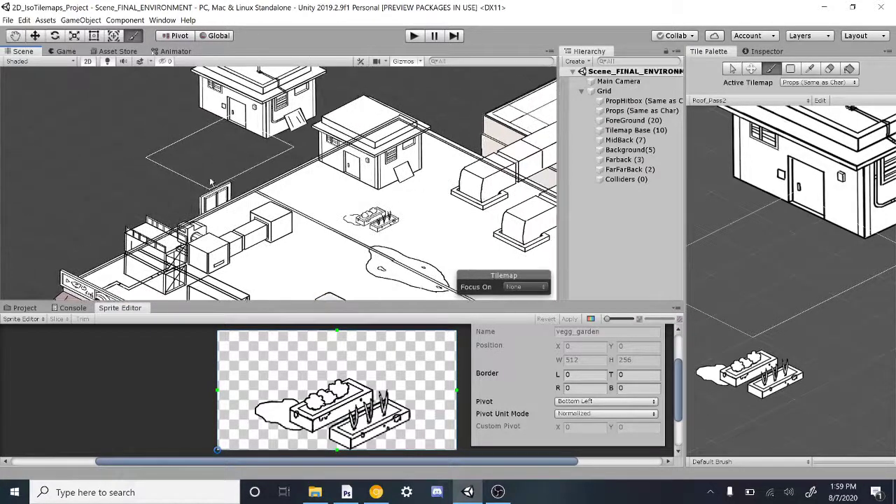
left_click(726, 208)
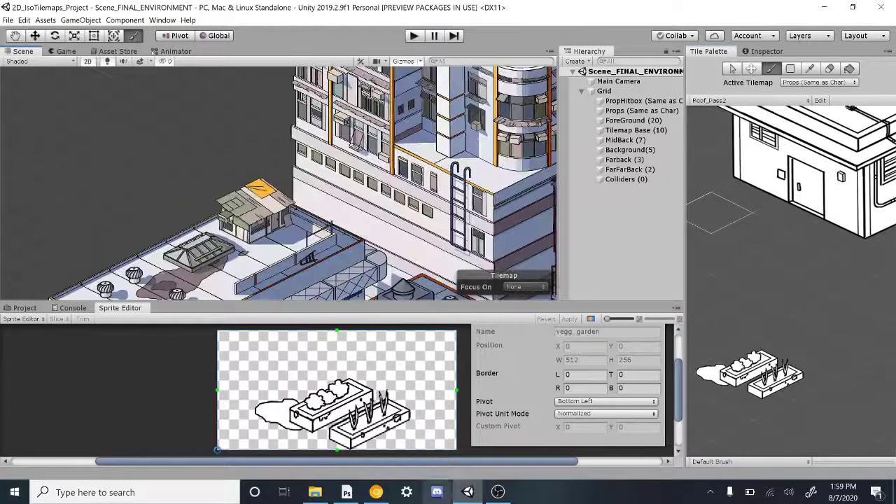
- Select the PropHitbox tilemap and examine the collider outlines around the rooftop vents, skylight and shack
middle_click_drag(224, 258, 291, 130)
left_click(622, 103)
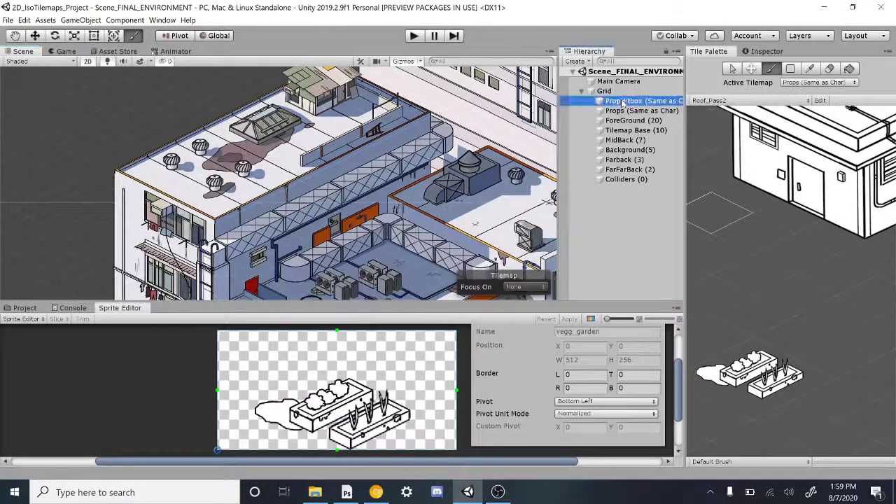
scroll(237, 181, "up", 4)
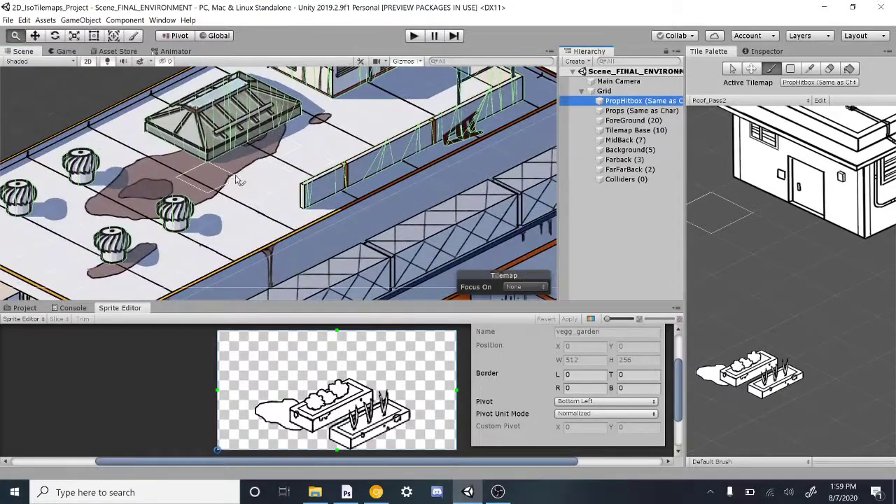
middle_click_drag(237, 179, 437, 128)
scroll(314, 146, "up", 5)
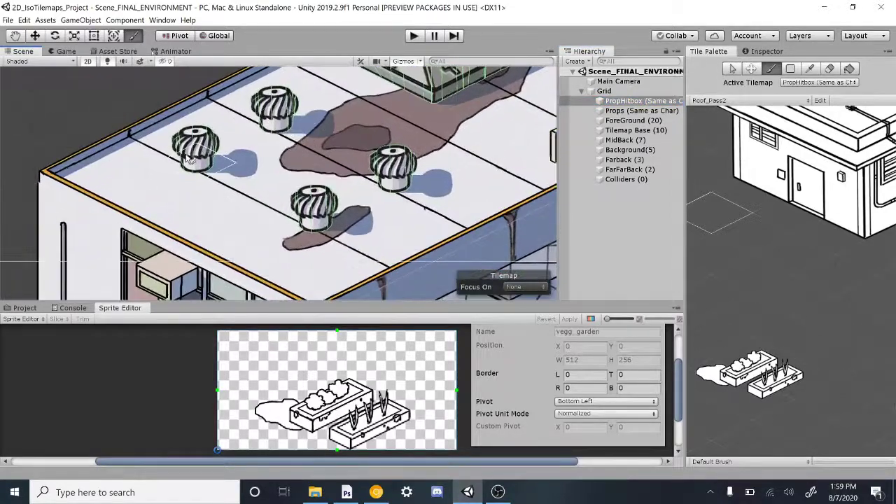
middle_click_drag(411, 92, 295, 227)
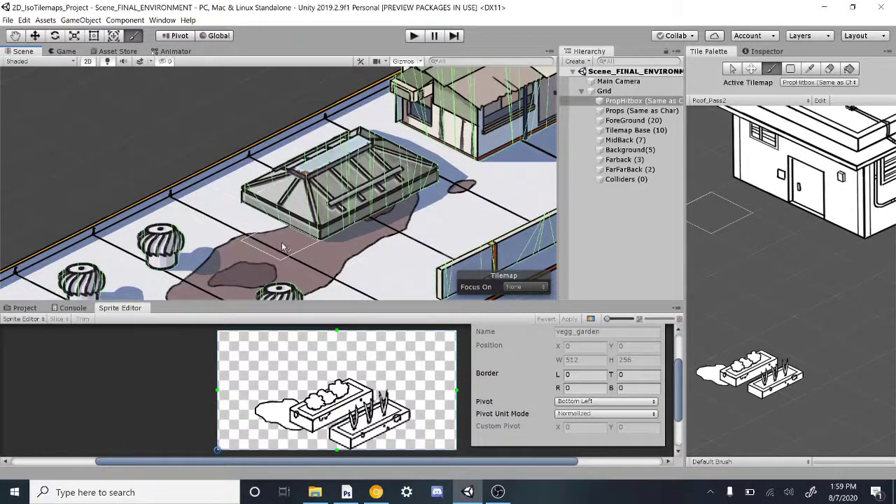
middle_click_drag(483, 199, 288, 285)
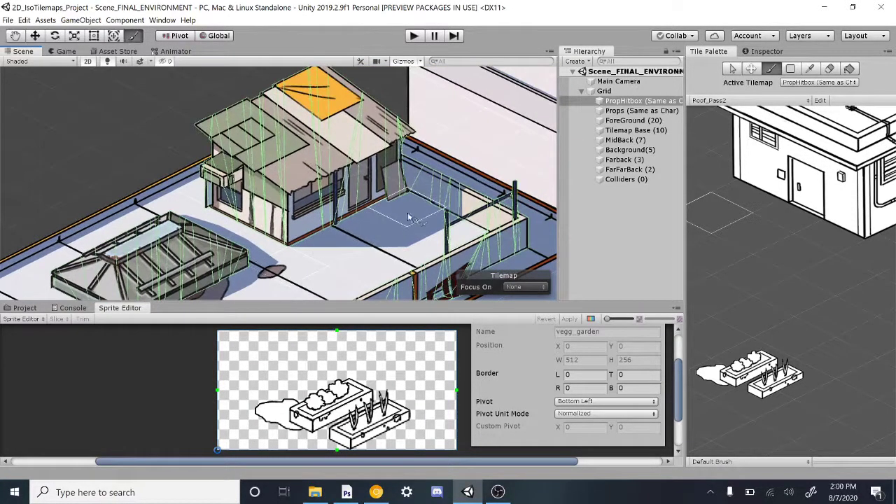
middle_click_drag(439, 235, 472, 105)
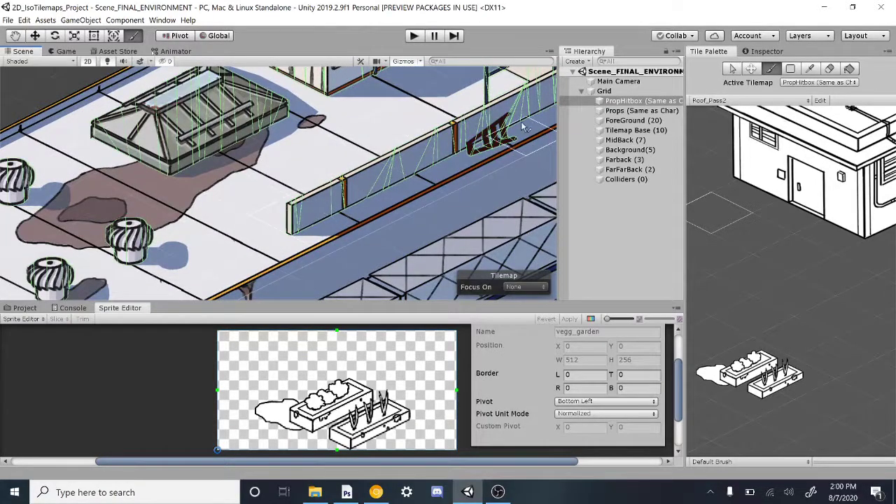
- Examine the PropHitbox collider outlines around the low wall, air ducts, shop awning and air-conditioning units
middle_click_drag(526, 133, 363, 160)
middle_click_drag(363, 98, 342, 76)
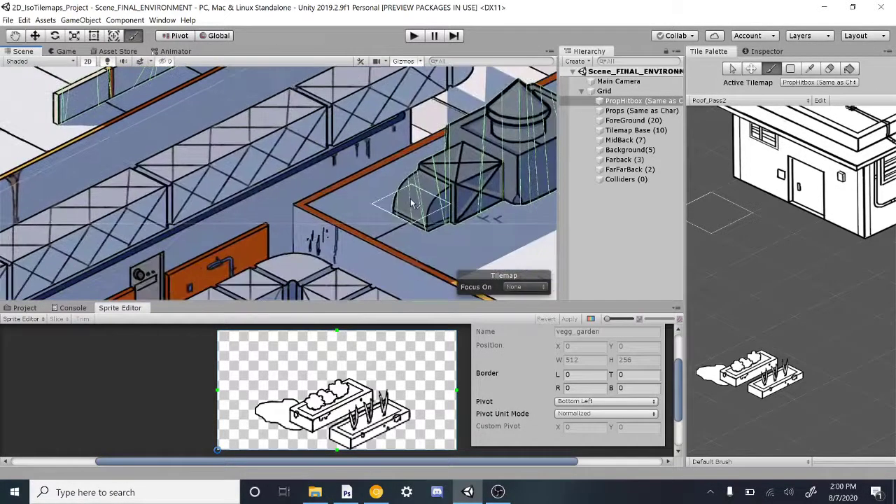
middle_click_drag(413, 196, 277, 158)
middle_click_drag(372, 245, 330, 261)
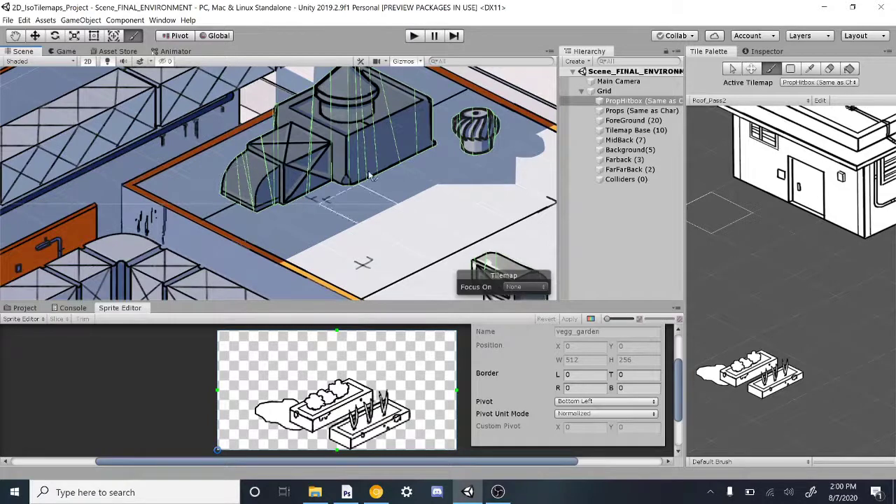
scroll(474, 189, "down", 5)
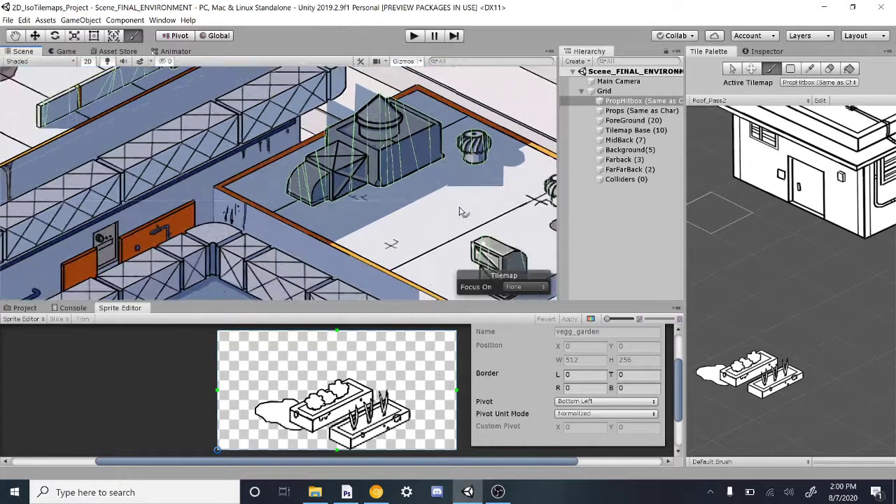
middle_click_drag(462, 212, 347, 131)
middle_click_drag(318, 195, 355, 167)
middle_click_drag(204, 190, 364, 71)
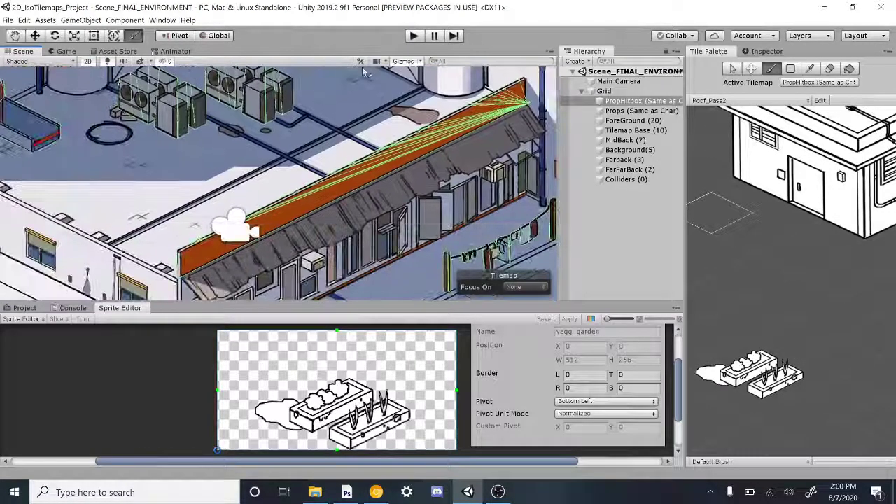
mouse_move(88, 132)
middle_mouse_down()
mouse_move(404, 168)
mouse_move(364, 203)
middle_mouse_up()
scroll(365, 181, "down", 6)
middle_click_drag(326, 235, 335, 261)
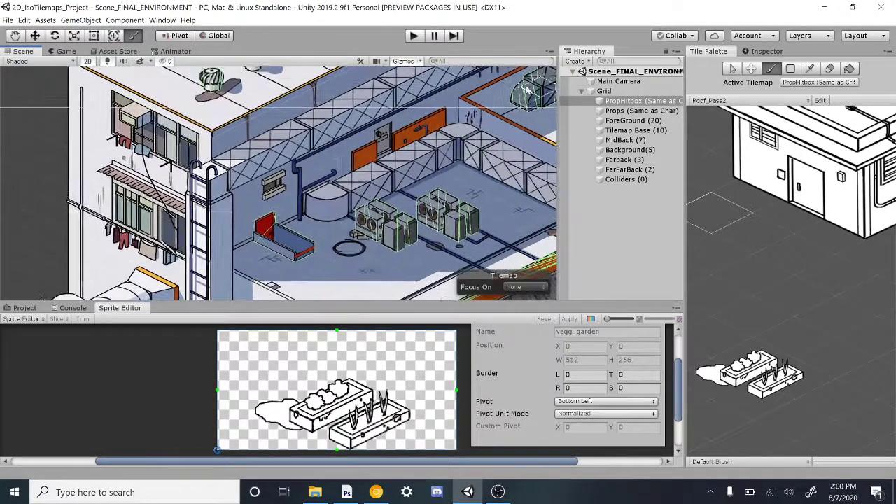
- Switch to Photoshop, bring up hut_02.psd and inspect the hut drawing against its isometric grid
left_click(346, 492)
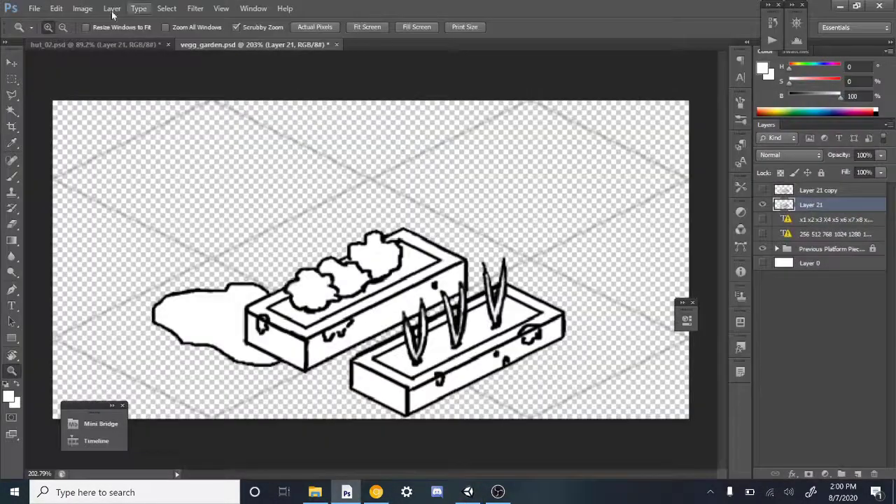
left_click(97, 45)
left_click_drag(442, 211, 442, 209)
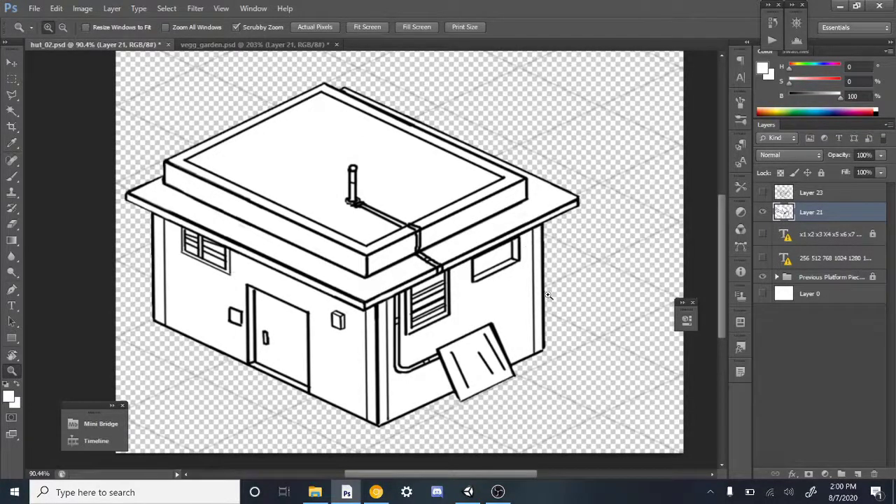
key("v")
left_click(762, 278)
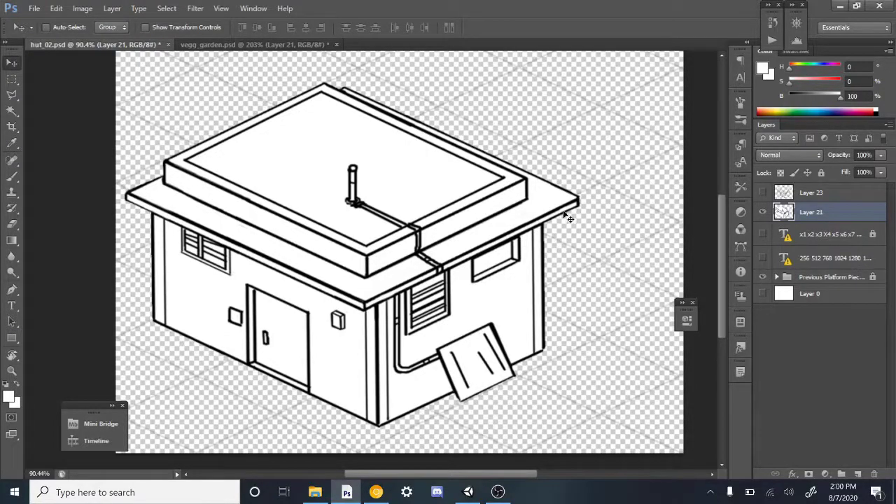
key("z")
left_click_drag(572, 220, 567, 225)
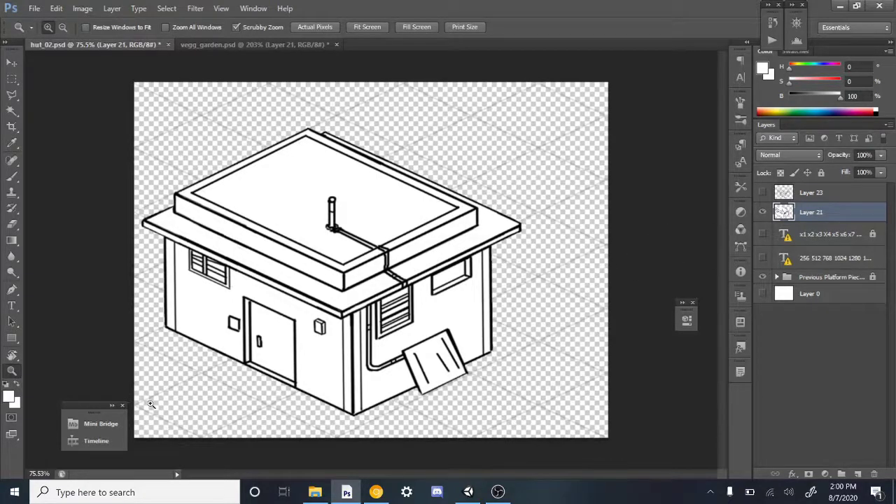
left_click_drag(139, 407, 707, 252)
- Expand the Previous Platform Pieces group and toggle Layer 3's visibility to identify the isometric grid layer
left_click(825, 276)
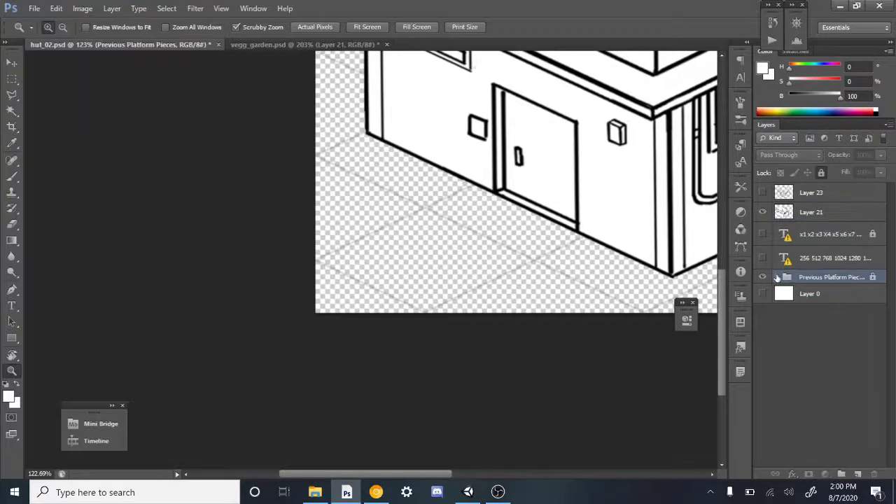
left_click(777, 277)
left_click(762, 400)
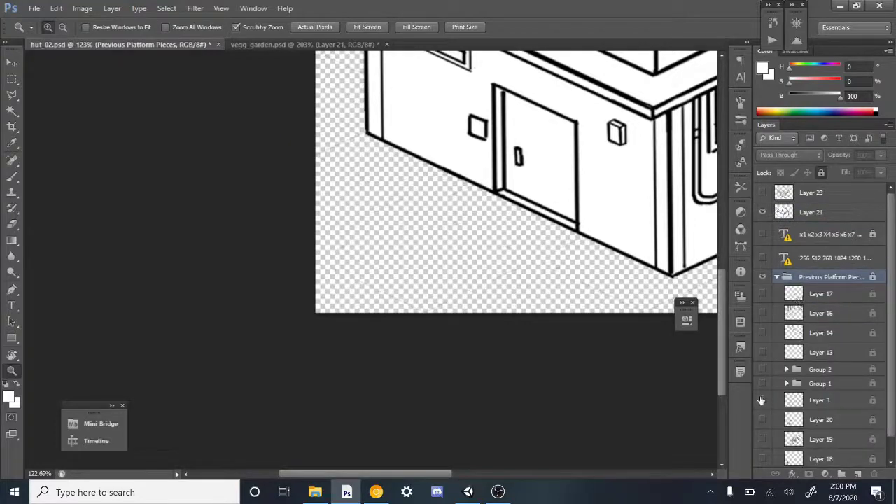
left_click(816, 397)
left_click(763, 399)
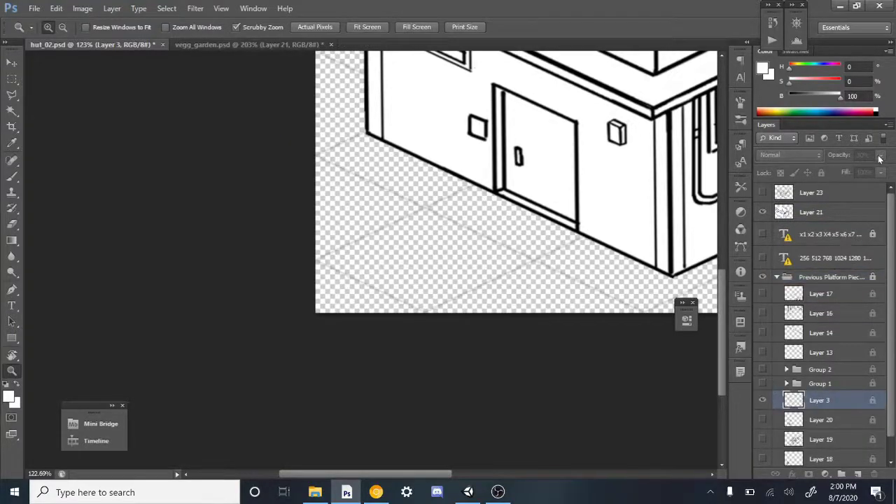
- Unlock the Previous Platform Pieces group and select its isometric grid layer, Layer 3
left_click(869, 277)
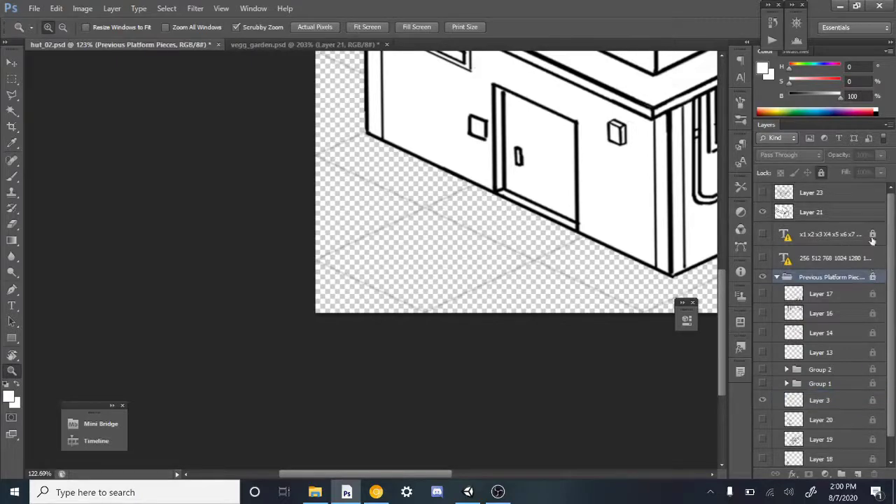
right_click(875, 278)
left_click(876, 278)
left_click(821, 174)
left_click(842, 400)
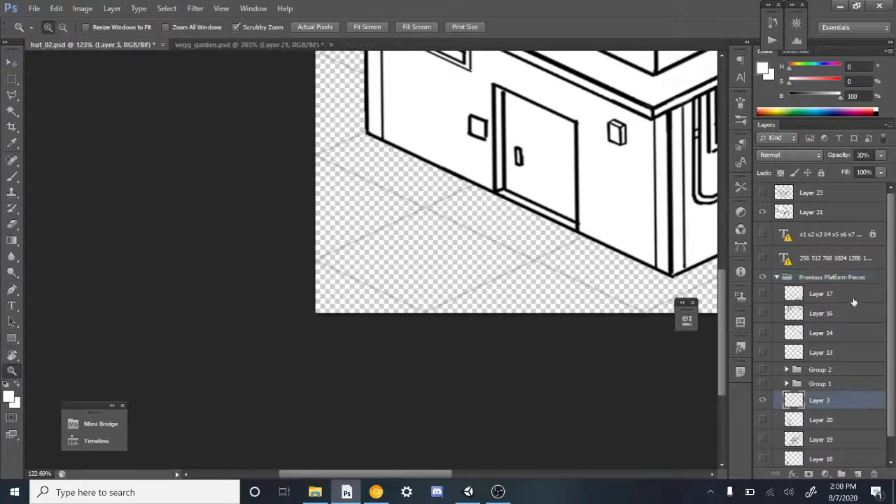
- Raise the opacity of the isometric grid layer to 84% so its lines stand out around the hut
left_click(881, 155)
left_click_drag(859, 167, 883, 168)
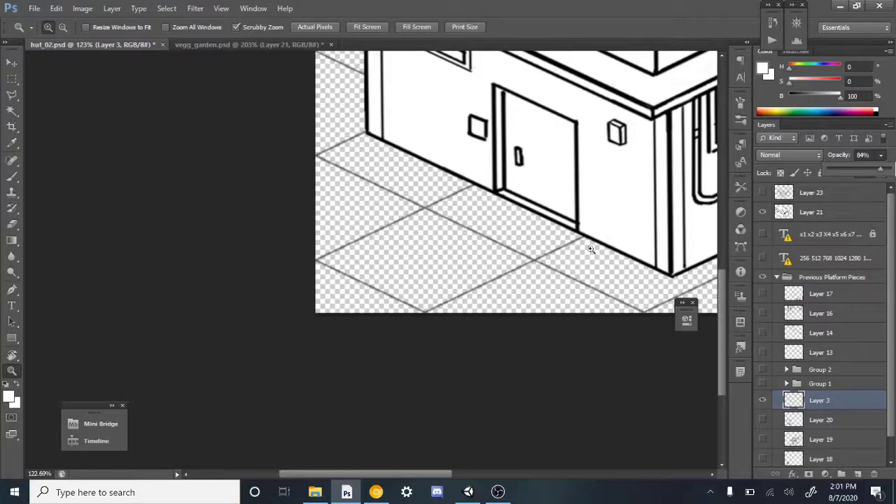
left_click_drag(559, 251, 508, 342)
left_click_drag(598, 217, 479, 282)
left_click_drag(605, 254, 580, 256)
left_click_drag(543, 218, 554, 219)
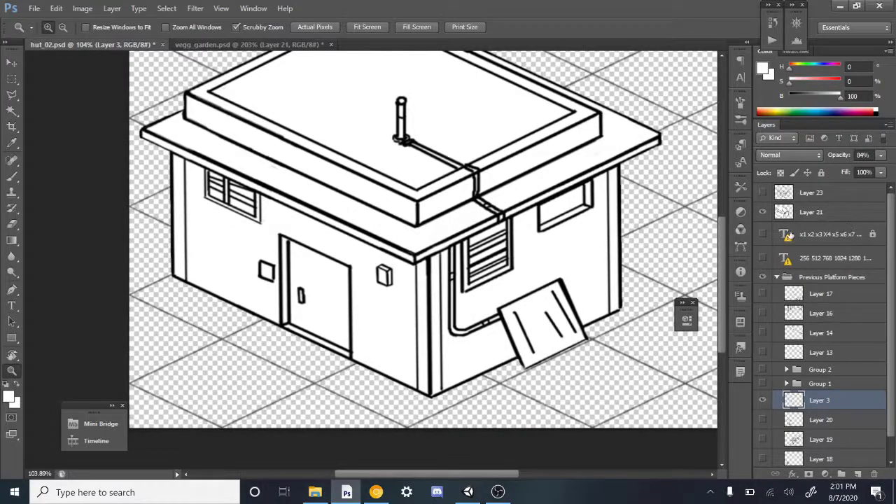
- Hide Layer 21, show the Layer 23 line drawing and the white Layer 0 background, and collapse the Previous Platform Pieces group
left_click(763, 212)
left_click(763, 192)
left_click_drag(640, 172, 585, 227)
left_click(775, 277)
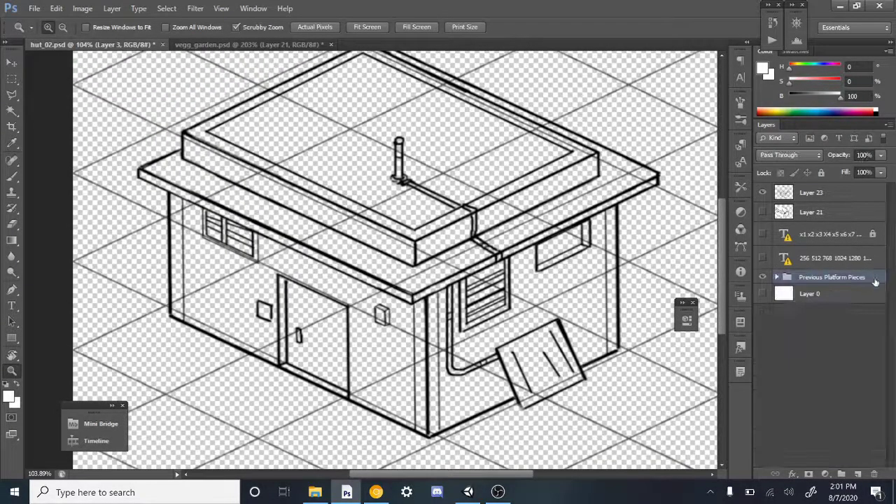
left_click(763, 293)
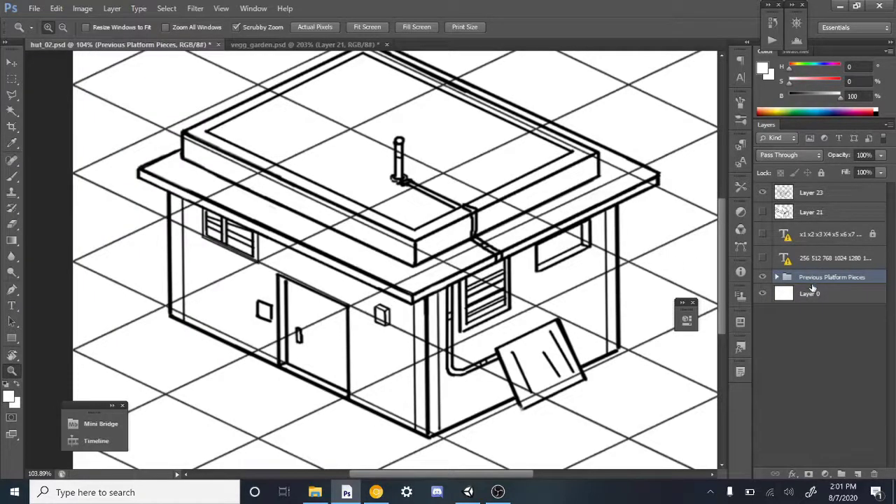
- Hide the Previous Platform Pieces grid to examine the hut line art alone, and show the grid again
left_click(762, 278)
left_click_drag(635, 288, 617, 296)
left_click_drag(558, 313, 573, 316)
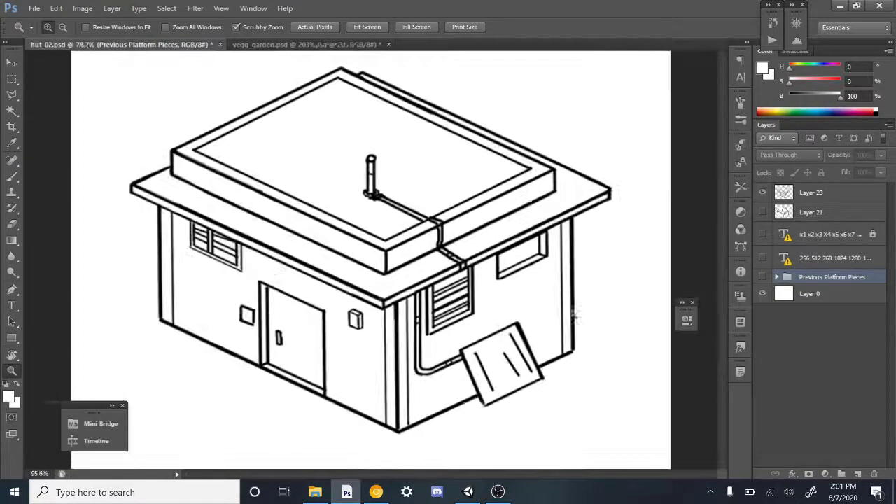
mouse_move(663, 296)
left_mouse_down()
mouse_move(690, 266)
mouse_move(654, 310)
left_mouse_up()
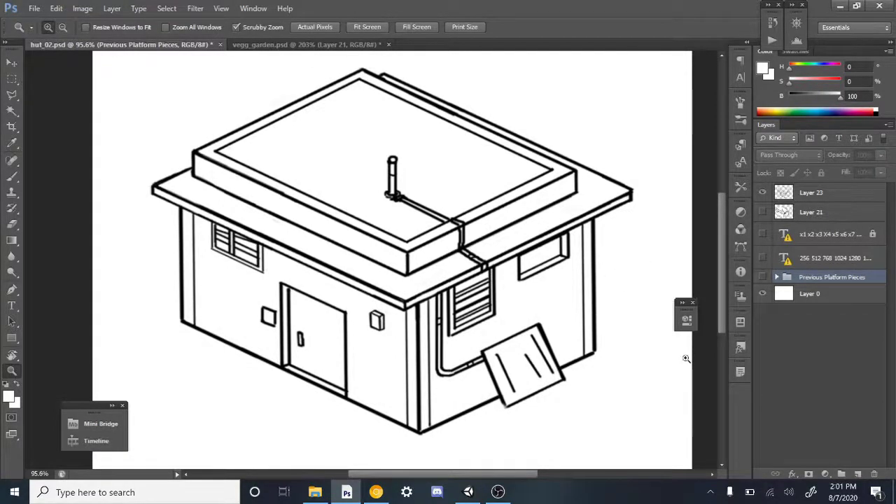
left_click_drag(629, 271, 620, 273)
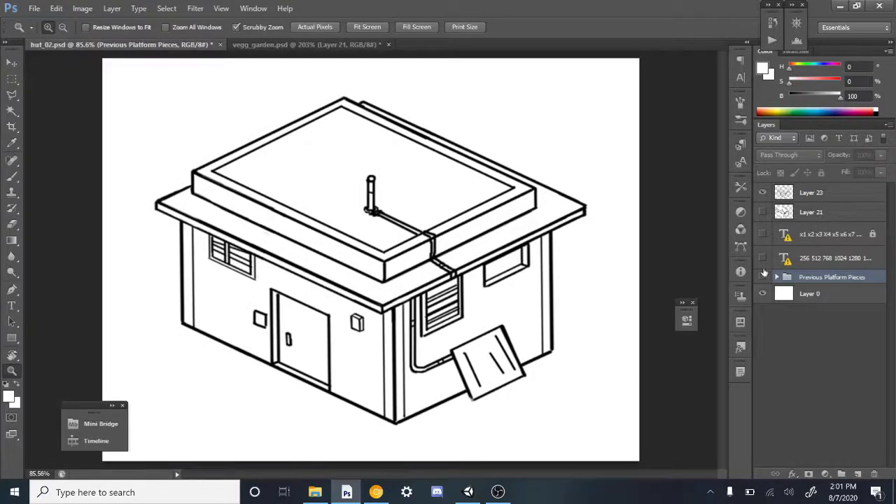
left_click(762, 277)
- Move the hut drawing on Layer 23 slightly so its front bottom corner meets a grid intersection
key("v")
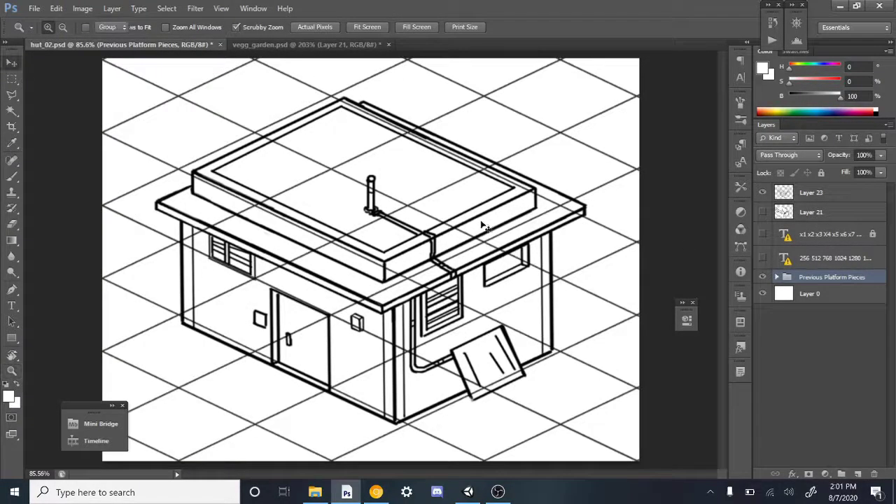
left_click(793, 196)
left_click_drag(485, 222, 498, 235)
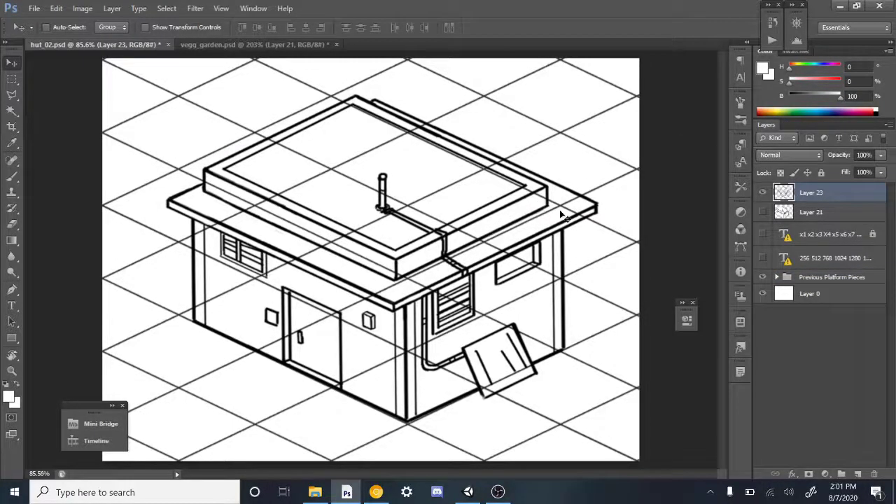
- Scale the hut drawing down to about 96.5% and reposition it with its front bottom corner on the grid intersection
key("ctrl+t")
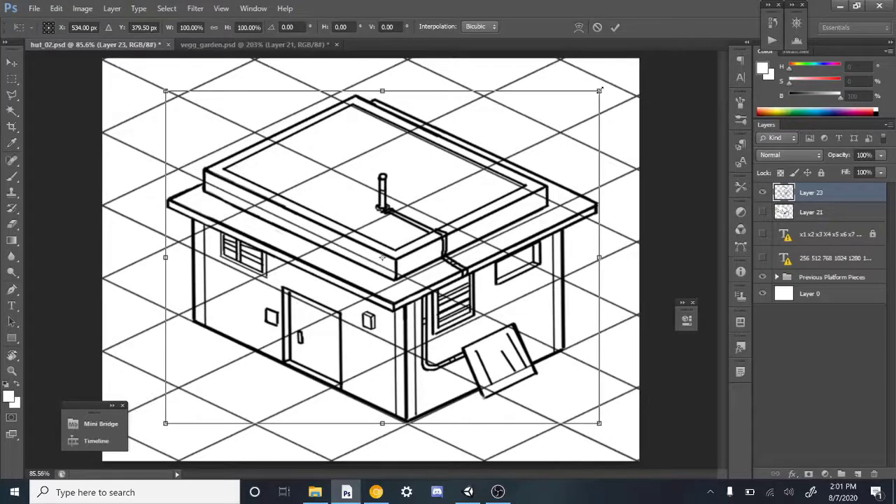
mouse_move(599, 90)
left_mouse_down()
mouse_move(619, 77)
mouse_move(595, 89)
left_mouse_up()
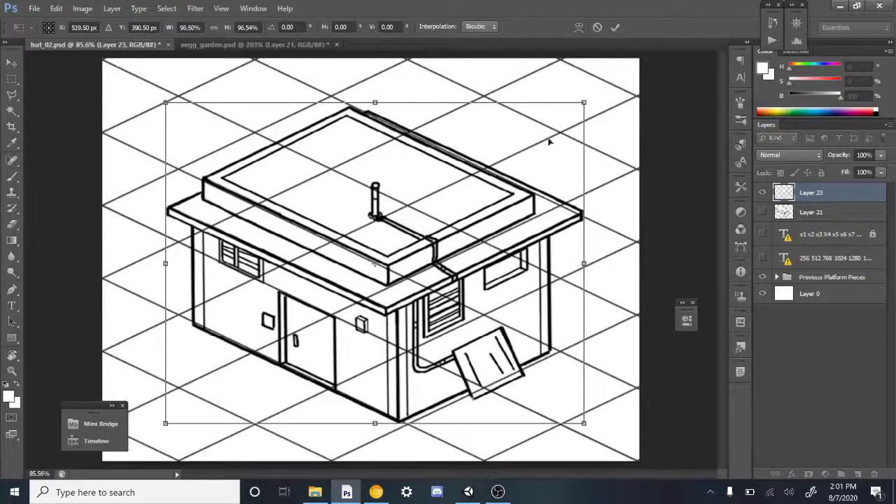
left_click_drag(524, 175, 535, 178)
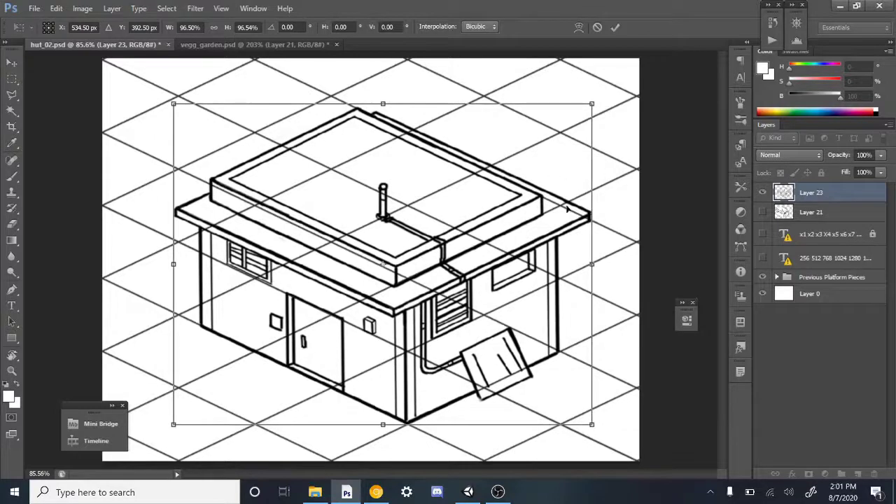
key("Return")
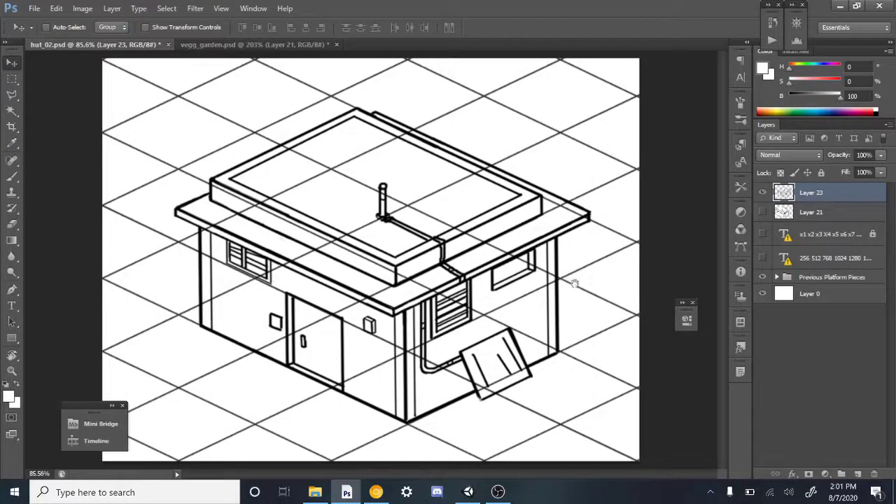
- Lasso the left end of the hut on Layer 23 and shift it outward along the wall direction onto the grid lines
key("z")
left_click_drag(310, 266, 428, 215)
mouse_move(428, 214)
left_mouse_down()
mouse_move(534, 183)
mouse_move(558, 213)
mouse_move(600, 210)
mouse_move(573, 221)
left_mouse_up()
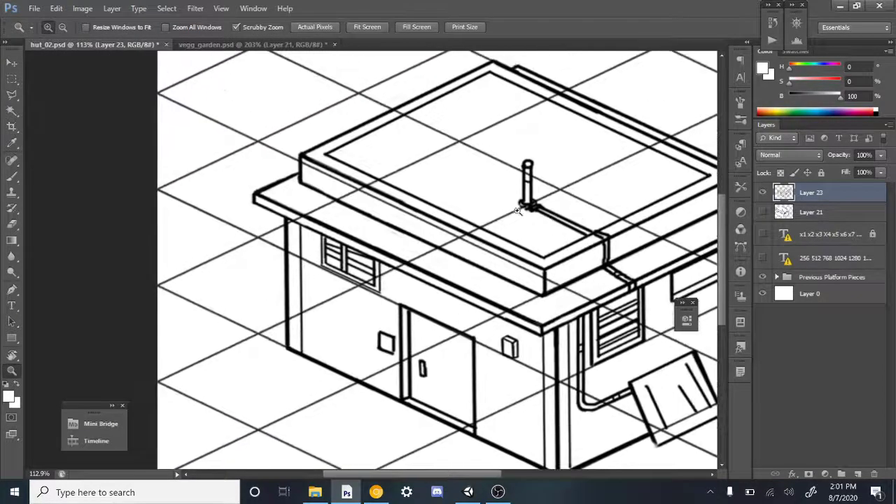
key("l")
left_click(10, 97)
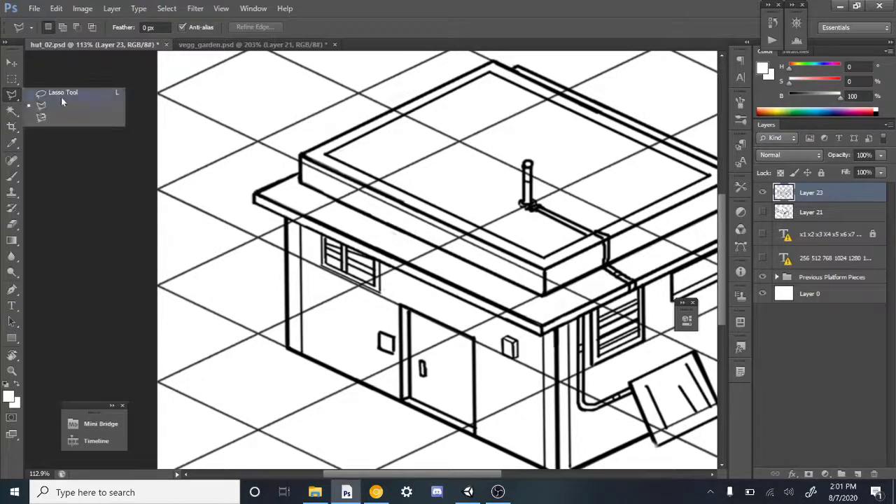
left_click(67, 93)
left_click_drag(576, 202, 551, 210)
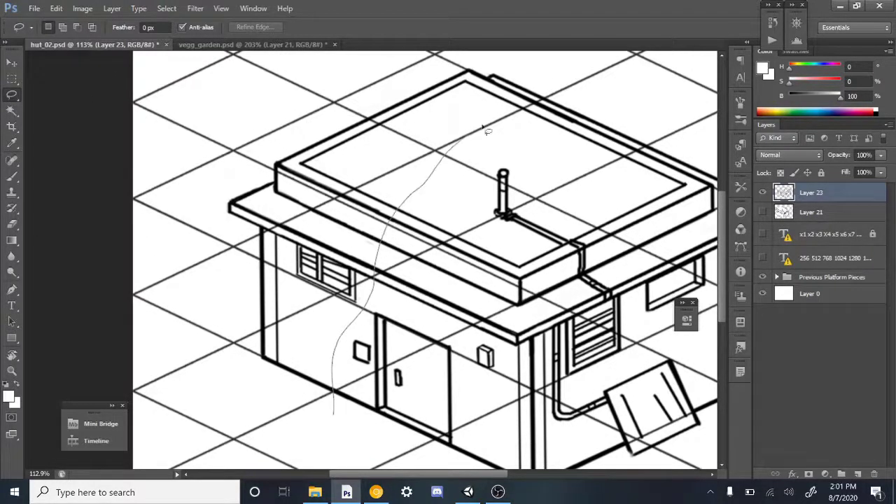
mouse_move(487, 131)
left_mouse_down()
mouse_move(366, 66)
mouse_move(334, 412)
left_mouse_up()
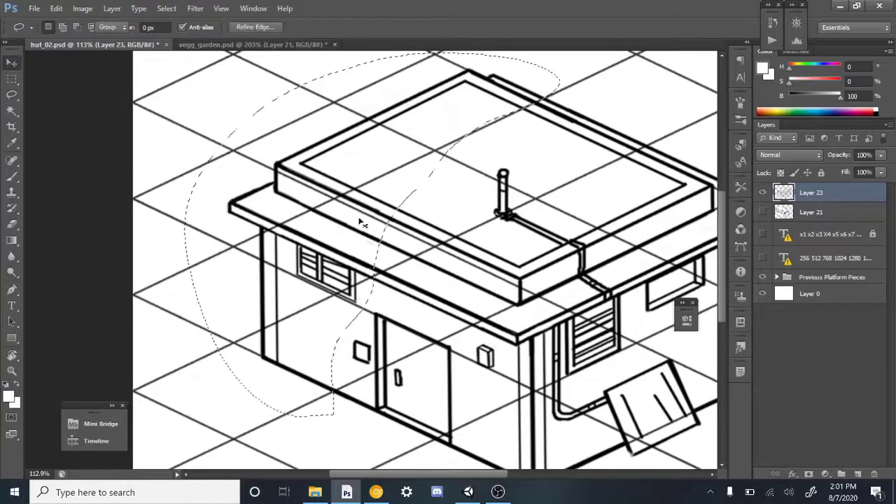
key("v")
left_click_drag(362, 223, 339, 203)
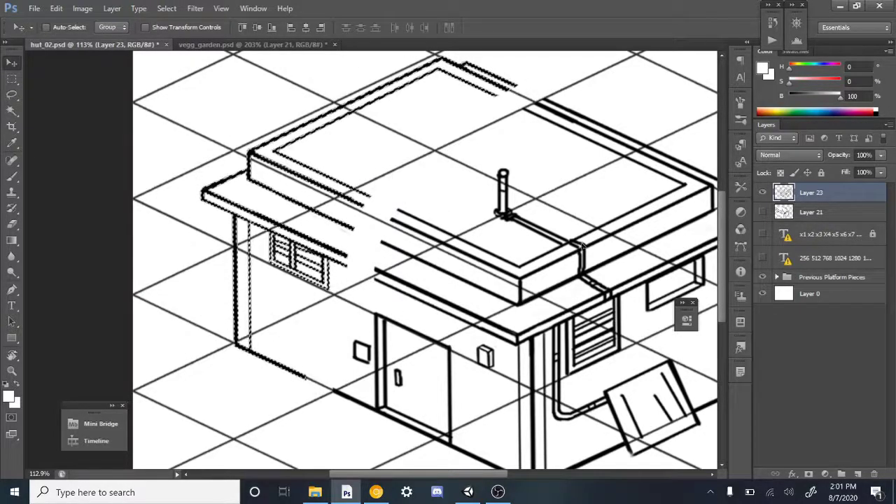
key("ctrl+d")
- Bridge the gap in the outermost rear roof line with a black 5 px brush, working in a rotated canvas view
key("m")
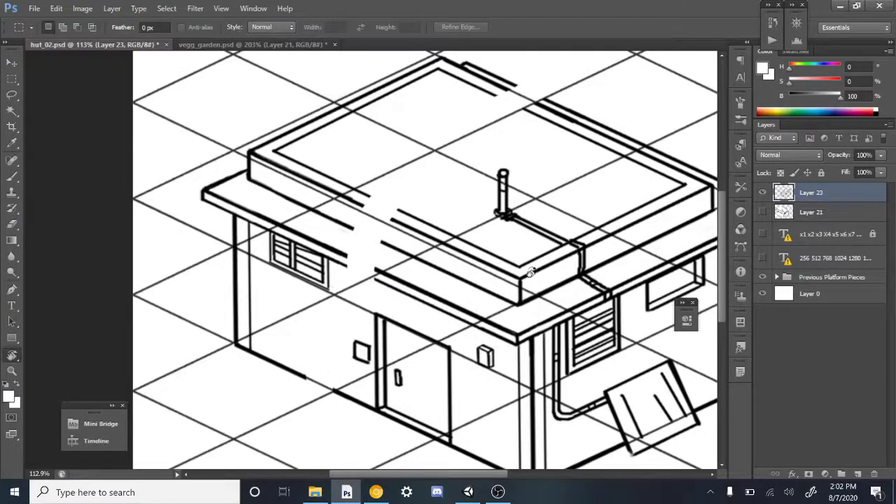
key("r")
left_click_drag(530, 273, 555, 377)
key("z")
left_click_drag(454, 223, 461, 250)
key("b")
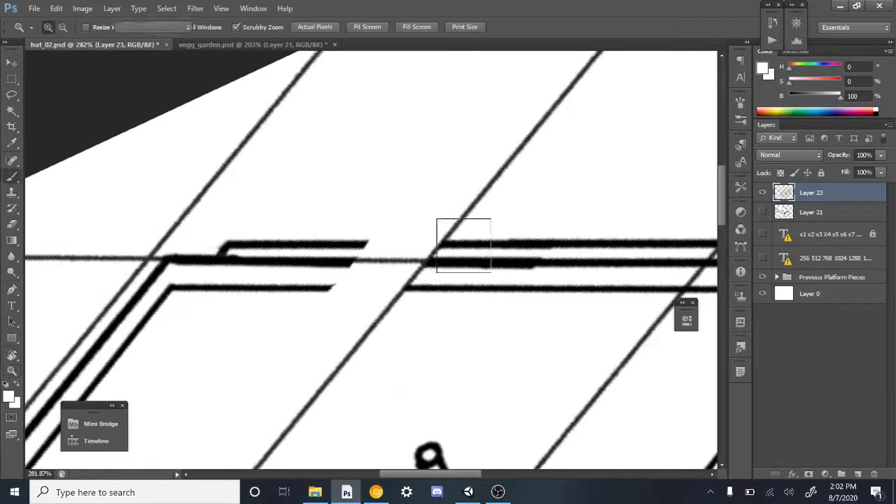
key("x")
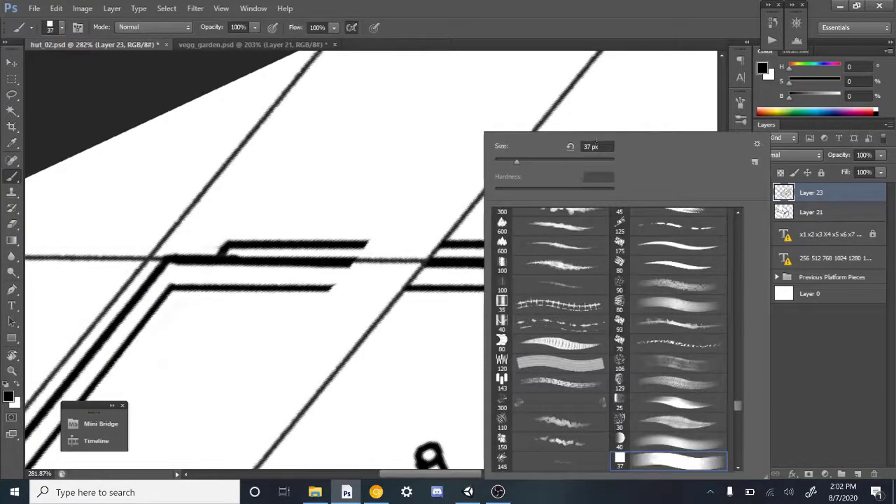
double_click(589, 146)
type("5")
key("Return")
left_click_drag(452, 242, 348, 241)
key("ctrl+z")
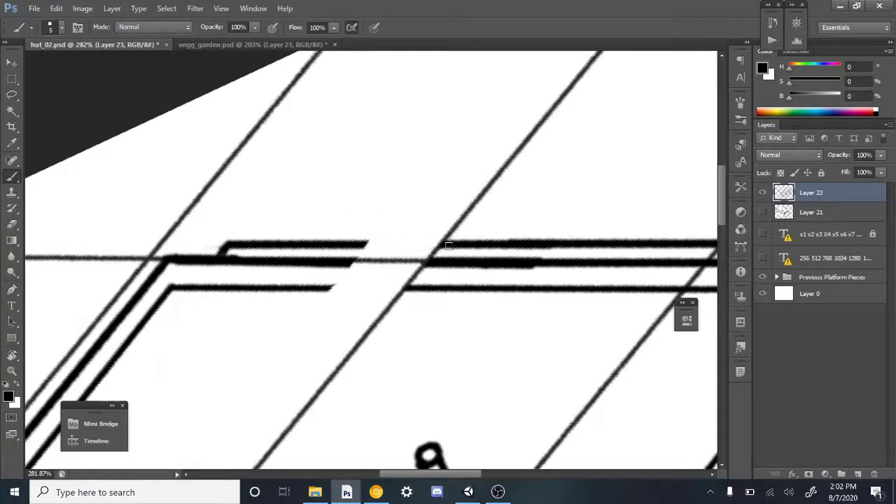
left_click_drag(447, 241, 338, 242)
left_click_drag(440, 262, 326, 262)
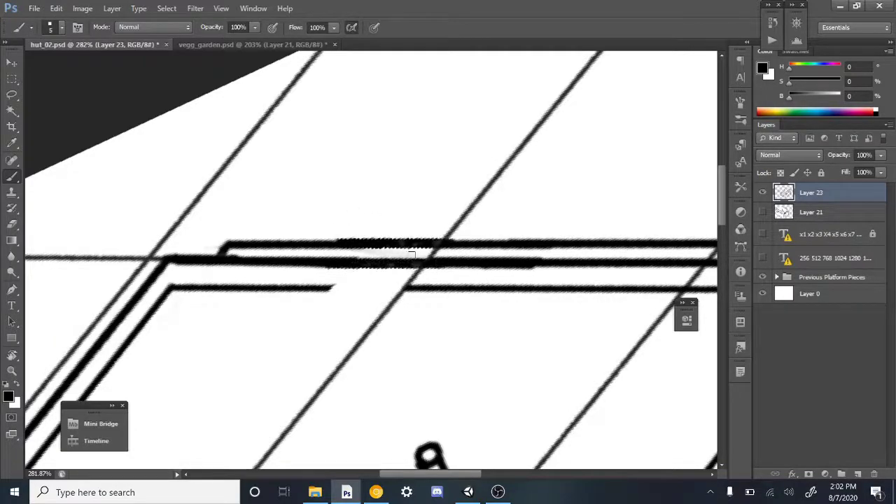
left_click_drag(423, 288, 291, 288, "shift")
key("ctrl+z")
left_click_drag(433, 288, 292, 287, "shift")
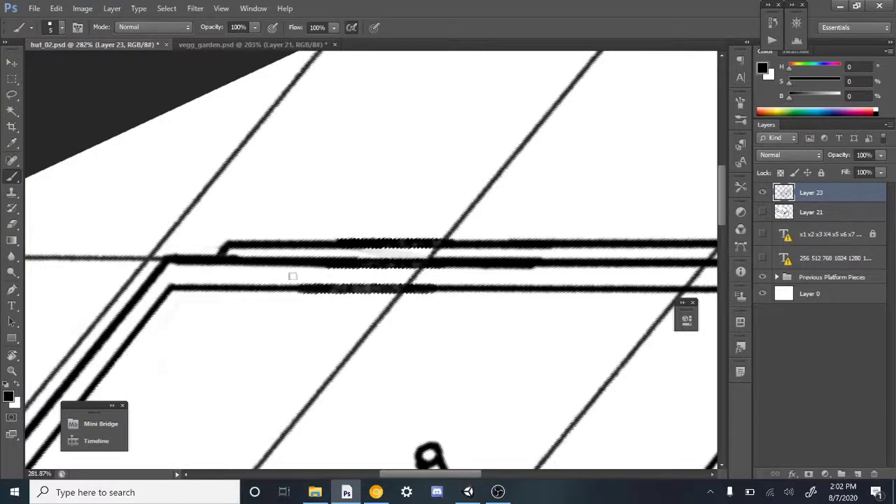
mouse_move(532, 314)
left_mouse_down()
mouse_move(544, 273)
mouse_move(597, 260)
mouse_move(627, 237)
left_mouse_up()
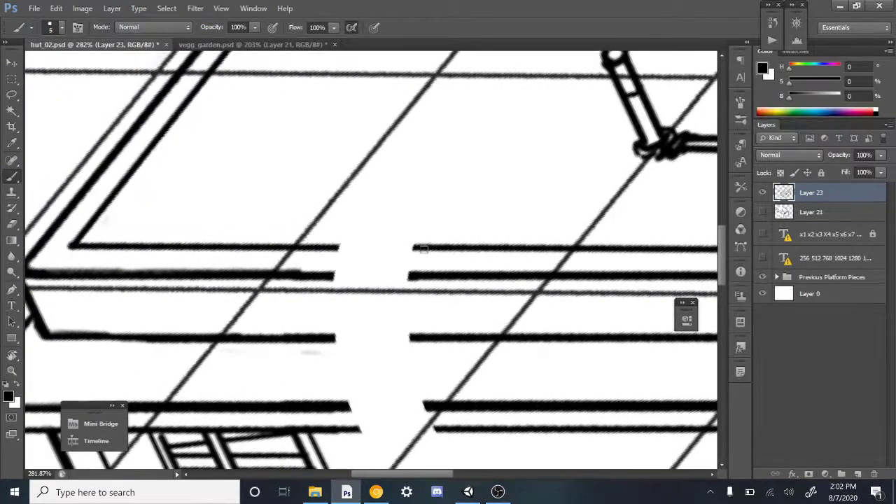
left_click_drag(423, 248, 326, 247)
left_click_drag(423, 276, 305, 275, "shift")
key("ctrl+z")
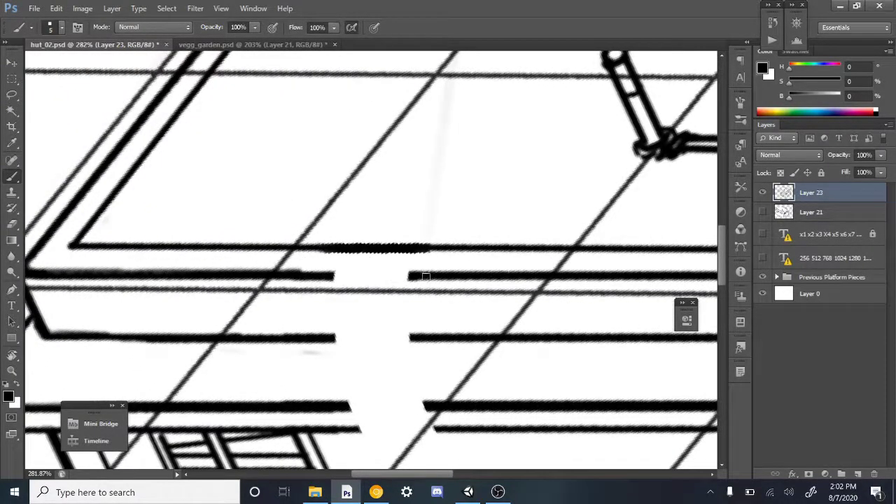
left_click_drag(425, 277, 313, 274, "shift")
left_click(421, 337, "shift")
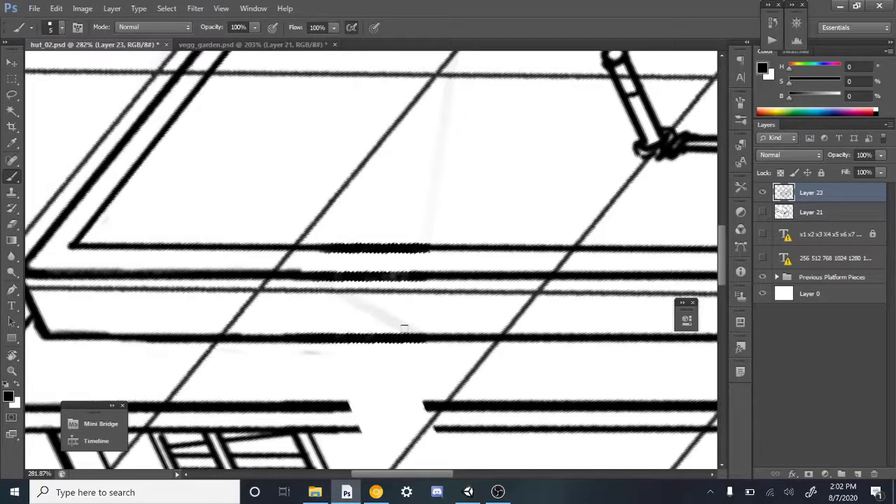
key("ctrl+z")
key("ctrl+z")
scroll(532, 266, "up", 3)
key("ctrl+z")
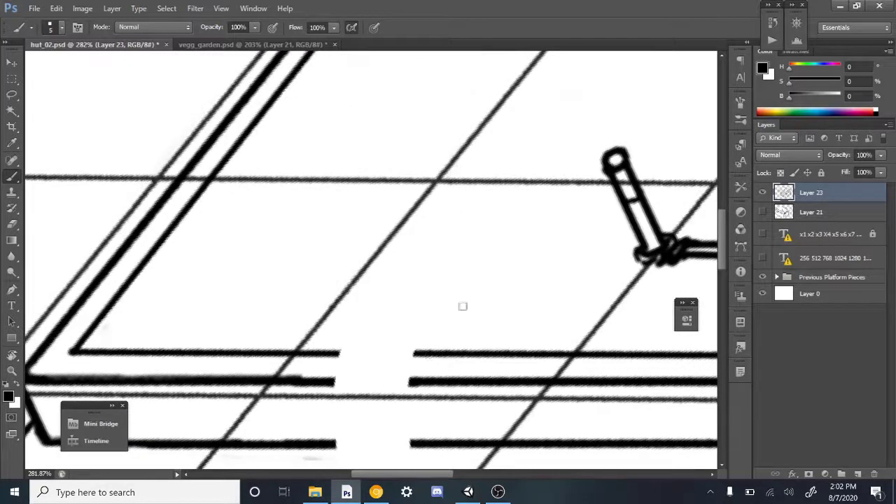
scroll(462, 306, "up", 3)
scroll(458, 389, "down", 4)
- Bridge the gaps in the two remaining rear roof lines with straight black brush strokes
left_click_drag(532, 190, 436, 422)
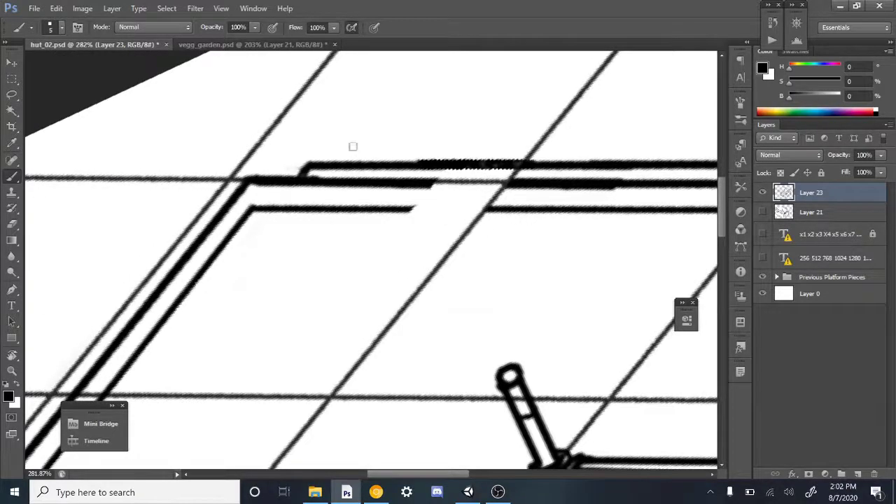
left_click(358, 184, "shift")
left_click(497, 209, "shift")
key("ctrl+z")
left_click(499, 209)
left_click(382, 207, "shift")
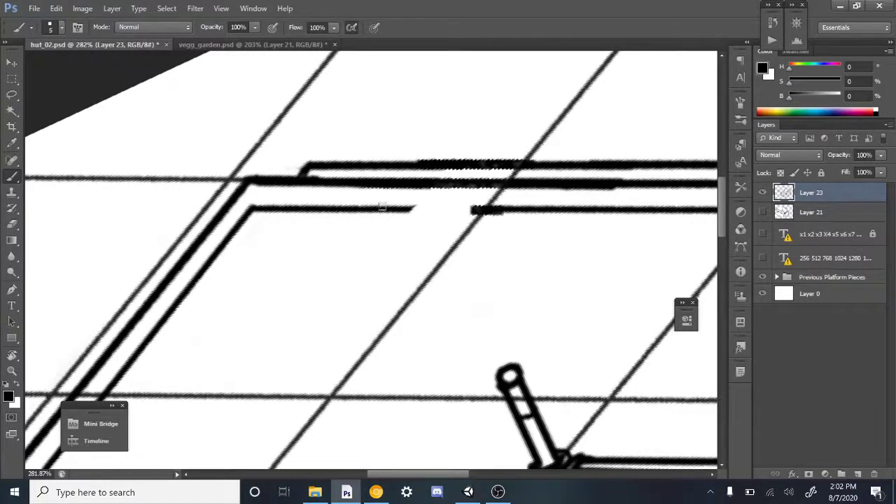
- Close the gaps in the three front lines of the raised roof section with straight brush strokes
left_click_drag(508, 324, 557, 89)
left_click(422, 239)
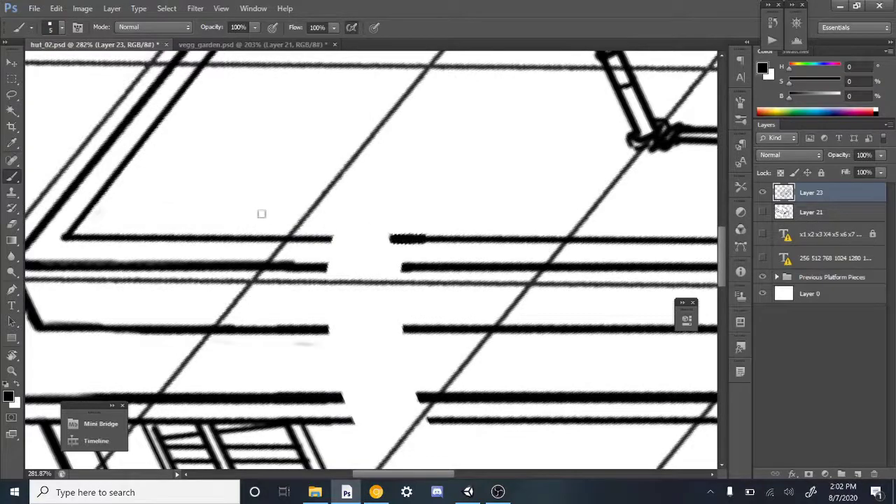
left_click(280, 239, "shift")
left_click(420, 266)
left_click(268, 266, "shift")
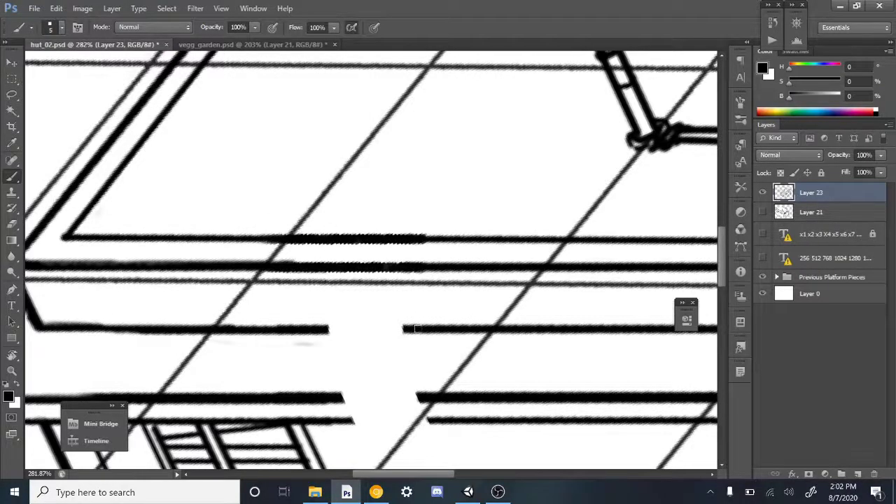
left_click(413, 329)
left_click(296, 328, "shift")
- Reconnect the two broken eave lines beside the louvred window with straight brush strokes
left_click_drag(448, 362, 515, 158)
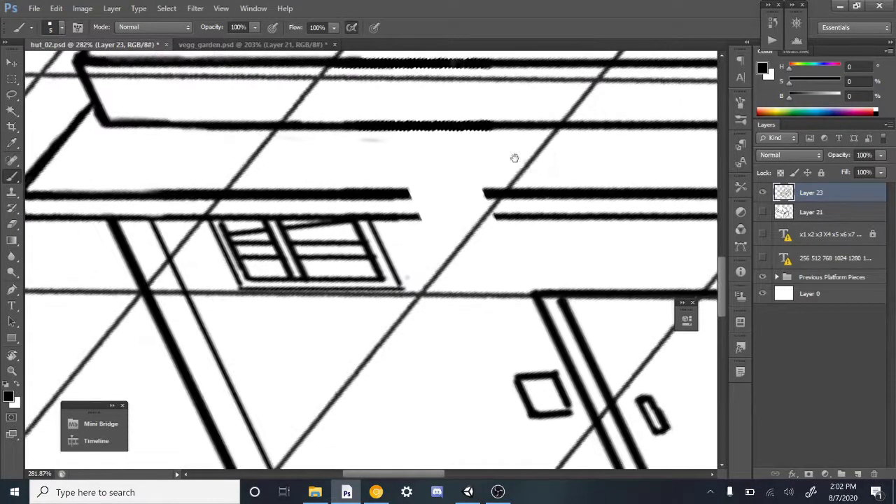
left_click(499, 193)
left_click(375, 193, "shift")
left_click(505, 217)
left_click(370, 217, "shift")
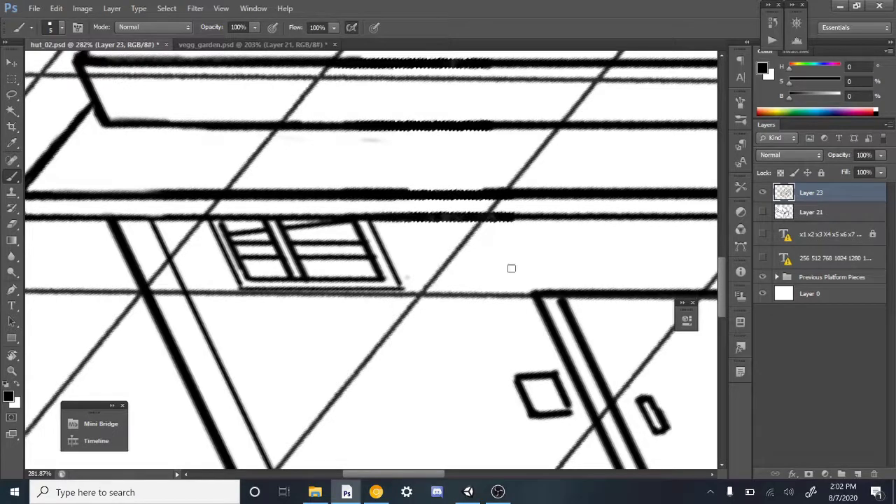
- Close the gap in the base line of the door wall with a straight brush stroke
left_click_drag(511, 268, 430, 60)
left_click(434, 242)
left_click(288, 243, "shift")
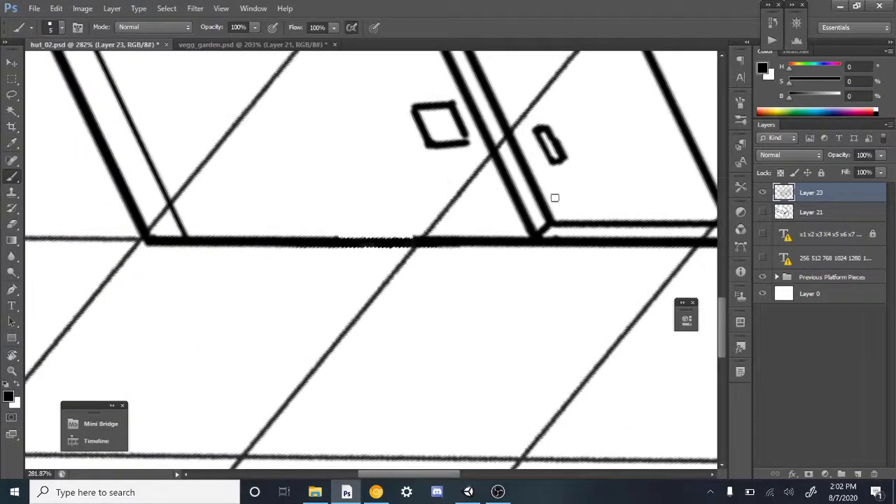
- Examine the repaired hut line drawing as a whole against the isometric grid, including its roof and base edges
key("r")
left_click_drag(660, 197, 661, 327)
key("z")
left_click_drag(612, 203, 447, 211)
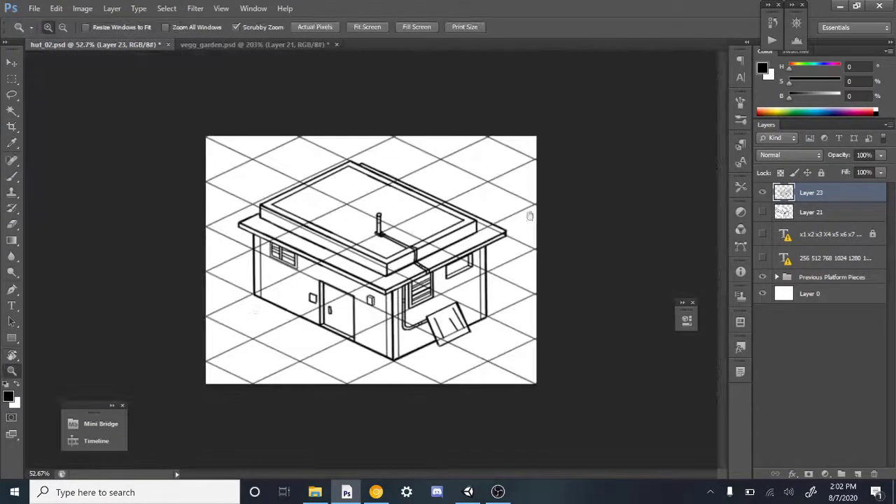
left_click_drag(371, 298, 449, 295)
left_click_drag(520, 310, 581, 265)
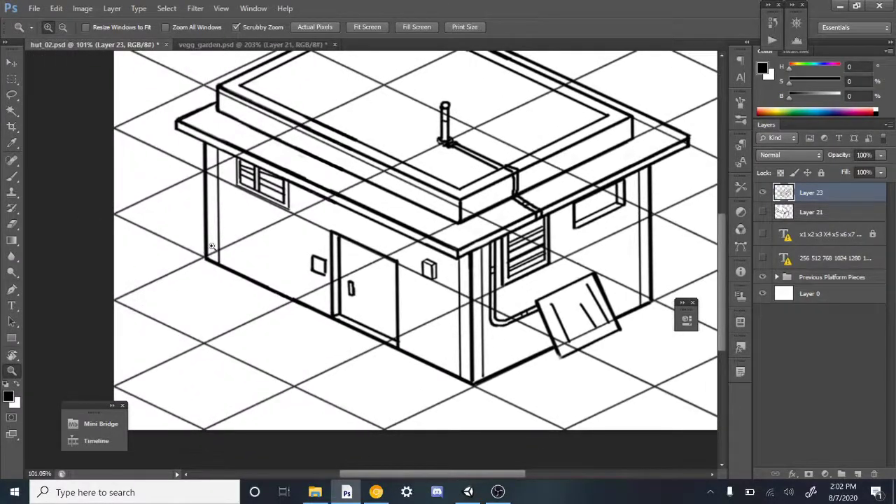
left_click_drag(633, 272, 605, 332)
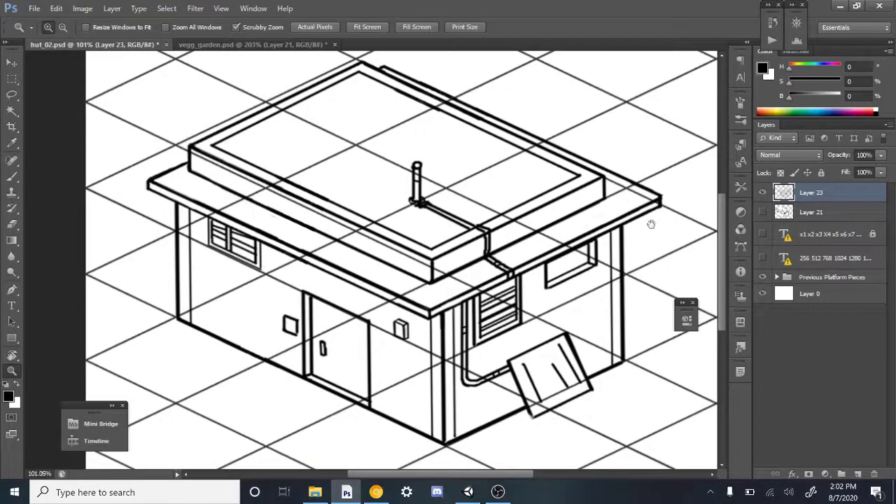
left_click_drag(650, 224, 663, 240)
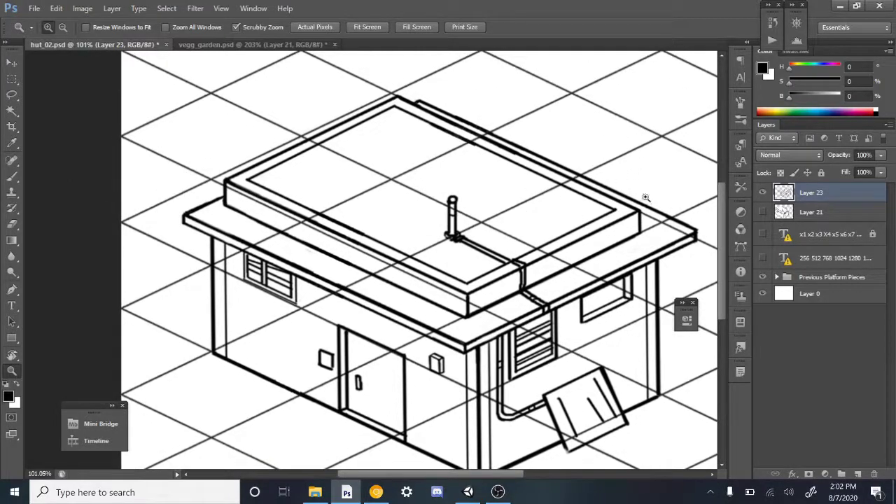
left_click_drag(660, 196, 670, 231)
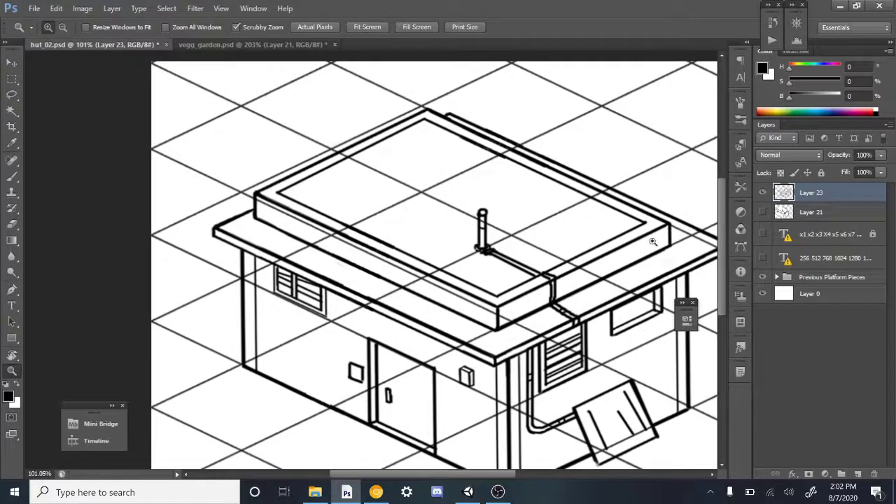
left_click_drag(632, 146, 593, 155)
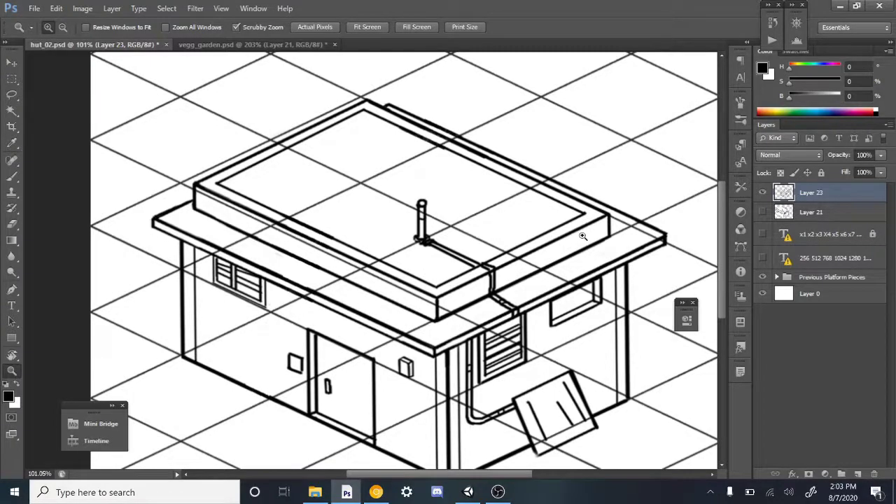
left_click_drag(581, 183, 599, 180)
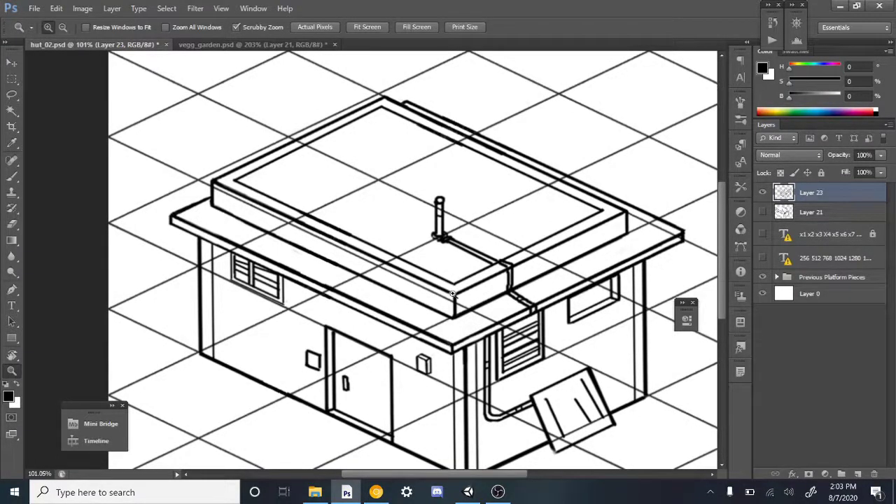
key("r")
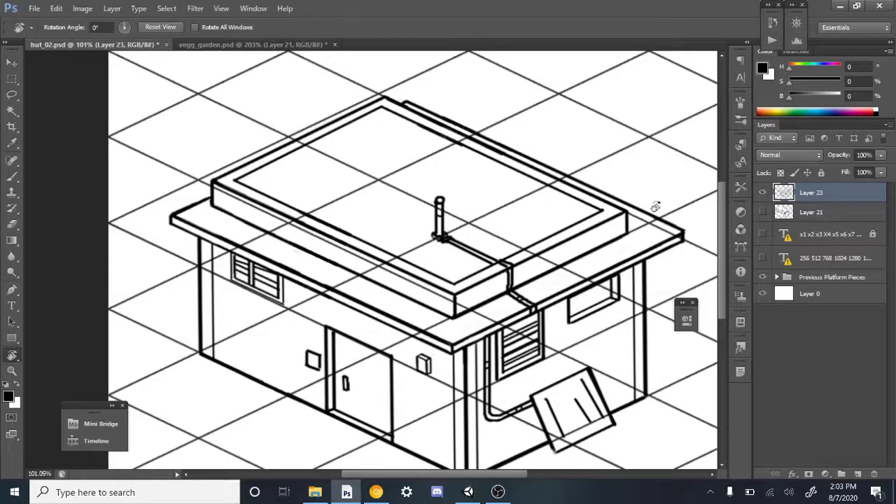
left_click_drag(656, 202, 586, 207)
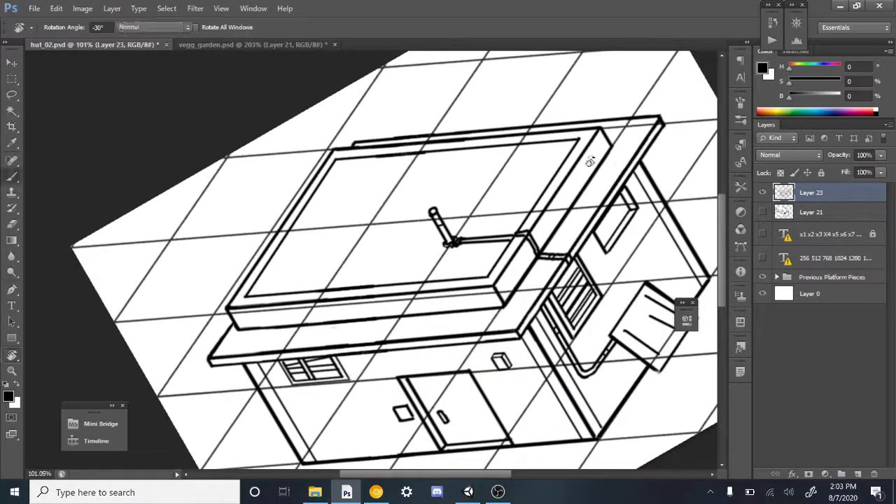
left_click_drag(653, 189, 666, 304)
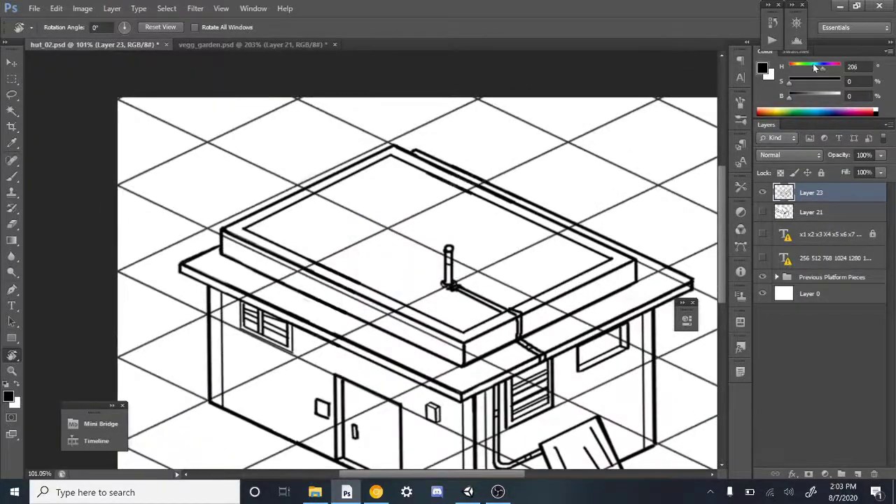
- Outline the raised roof section along the grid with four brush strokes in red (H 0, S 88, B 100)
left_click_drag(814, 67, 842, 97)
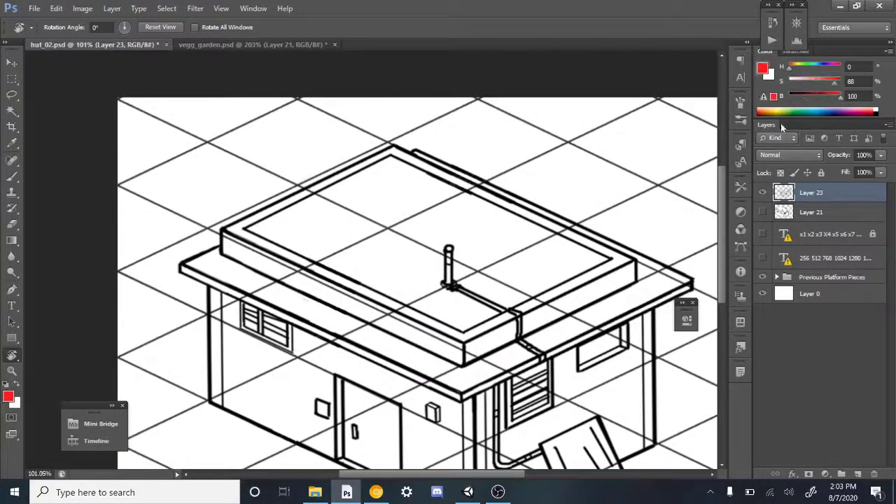
left_click_drag(655, 184, 637, 146)
key("b")
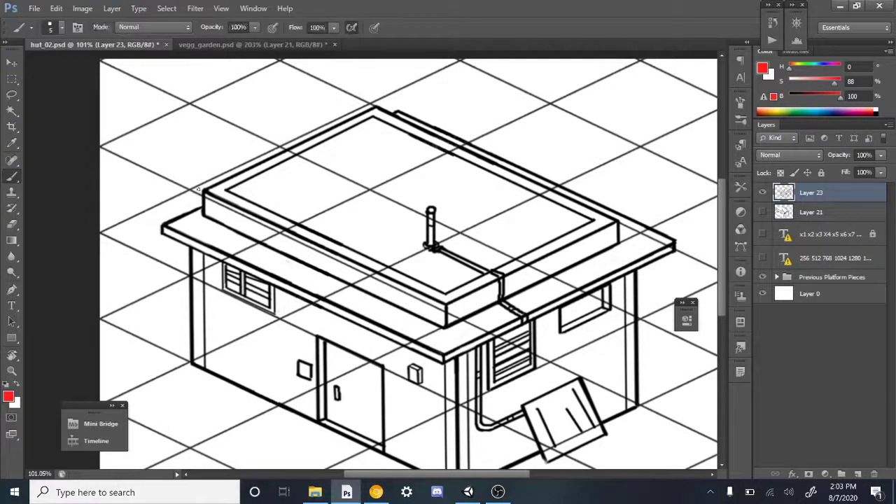
left_click_drag(191, 189, 445, 307)
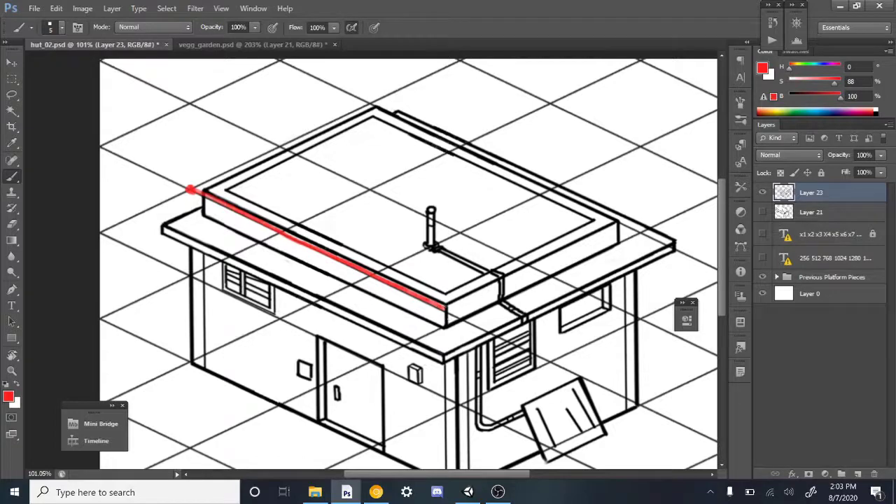
left_click_drag(456, 317, 634, 237)
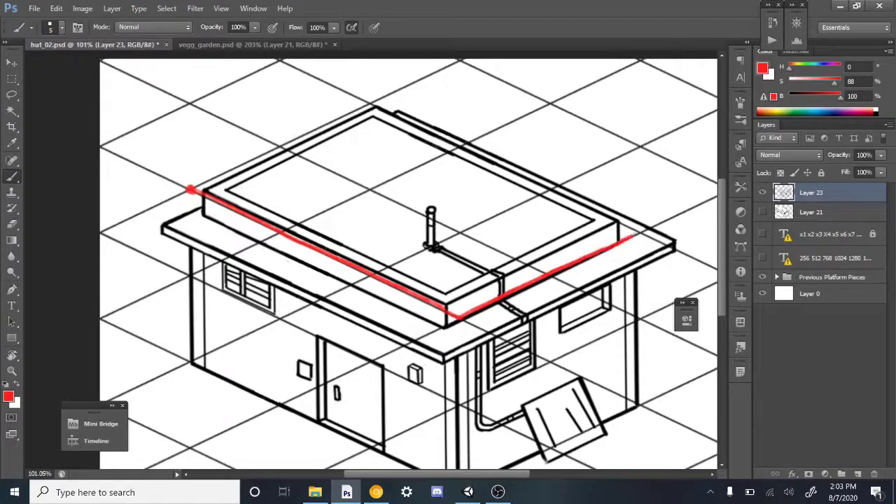
left_click_drag(375, 107, 635, 232)
left_click_drag(369, 106, 191, 188)
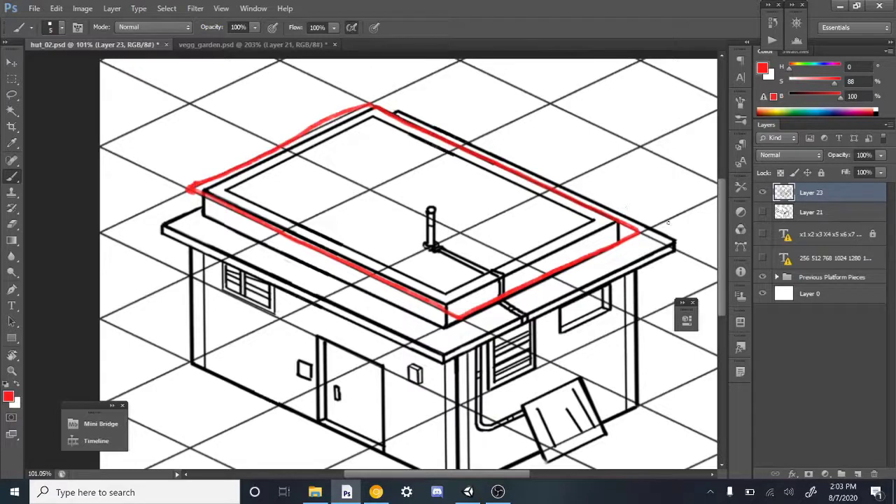
- Undo all the red strokes around the roof
key("ctrl+alt+z")
key("ctrl+alt+z")
key("ctrl+alt+z")
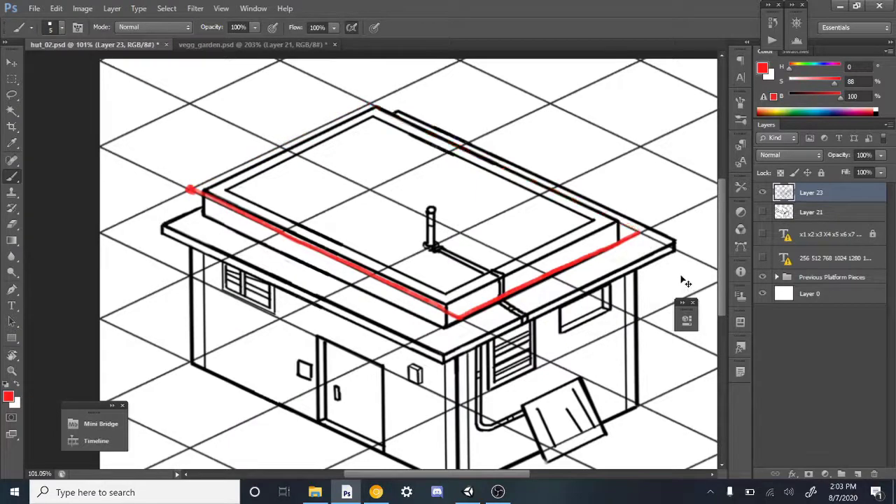
key("ctrl+alt+z")
key("ctrl+alt+z")
- Hide the Previous Platform Pieces grid group and the white Layer 0, leaving only the hut on Layer 23 displayed
key("z")
left_click_drag(626, 250, 703, 193)
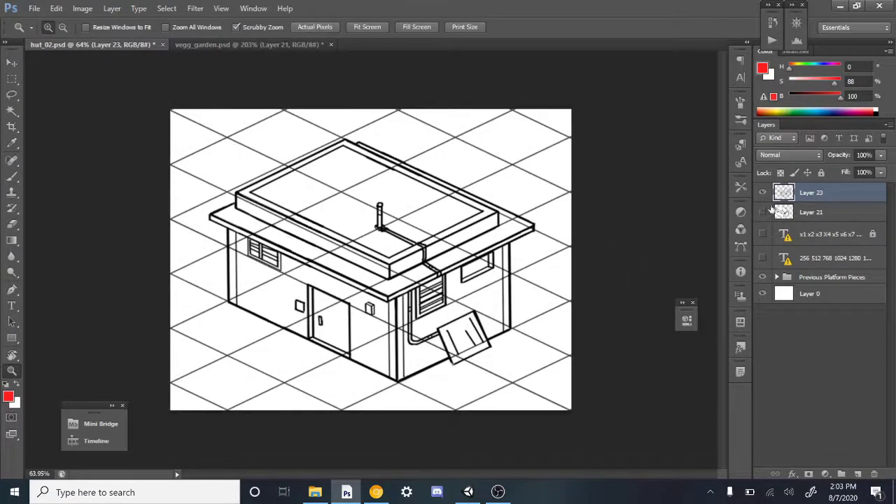
left_click(762, 193)
left_click(763, 192)
left_click(763, 294)
left_click(763, 293)
left_click(763, 294)
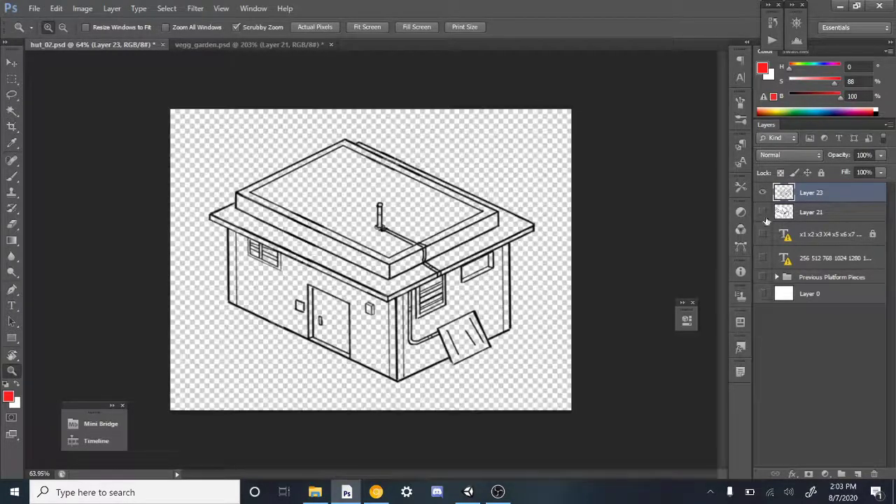
- Compare the original hut on Layer 21 with the grid-fitted version on Layer 23 by switching their visibility
left_click(763, 212)
left_click(762, 193)
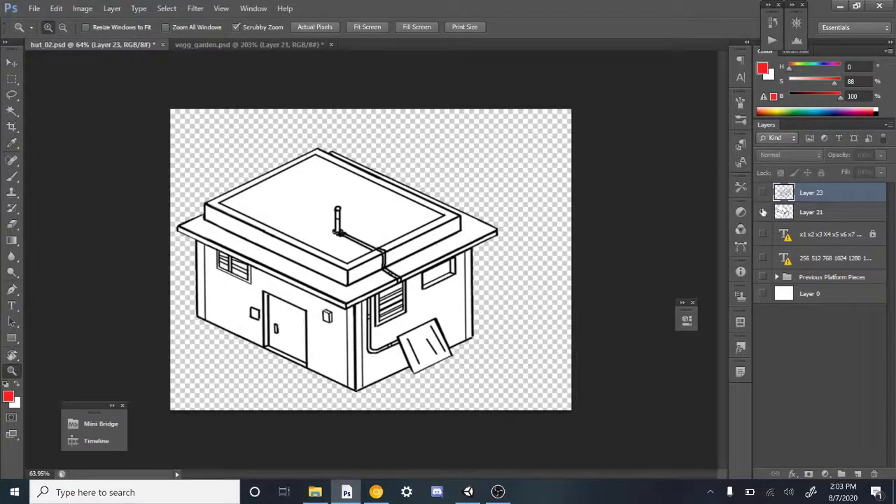
left_click(762, 212)
left_click(763, 192)
- With the white Layer 0 shown, select the white area outside the hut with the Magic Wand and expand the selection
left_click(763, 293)
left_click(604, 305)
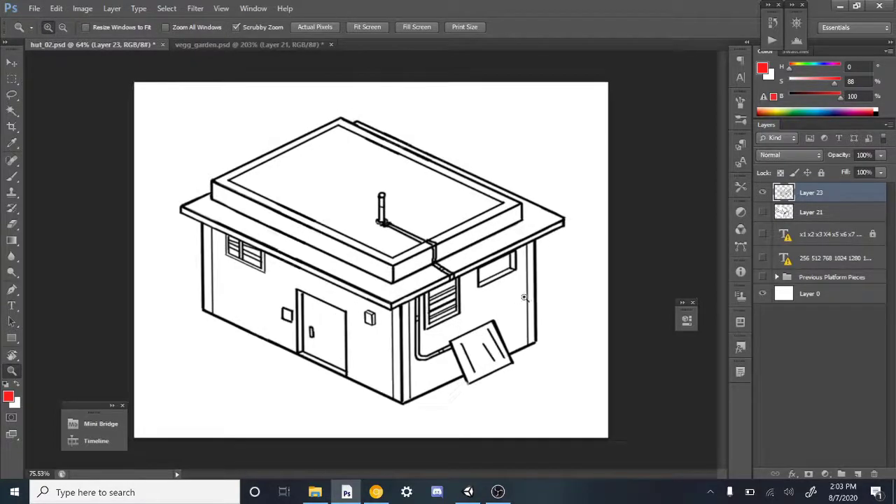
key("w")
left_click(585, 330)
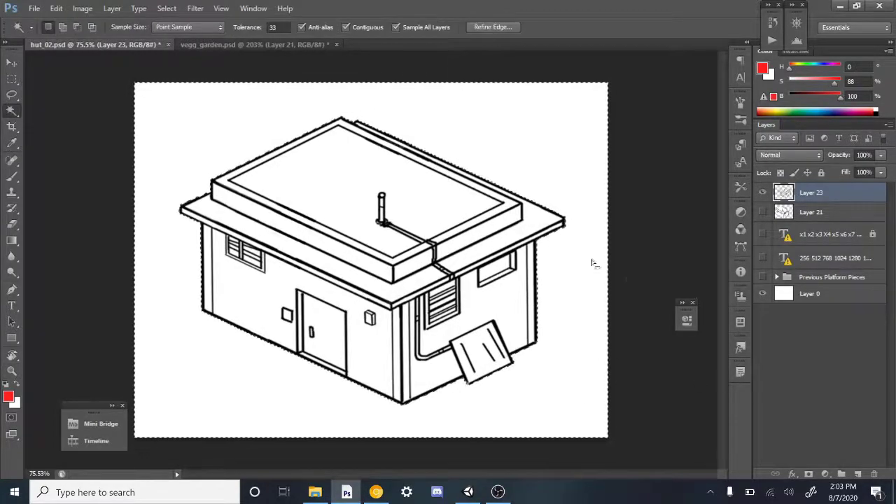
left_click(167, 9)
mouse_move(203, 152)
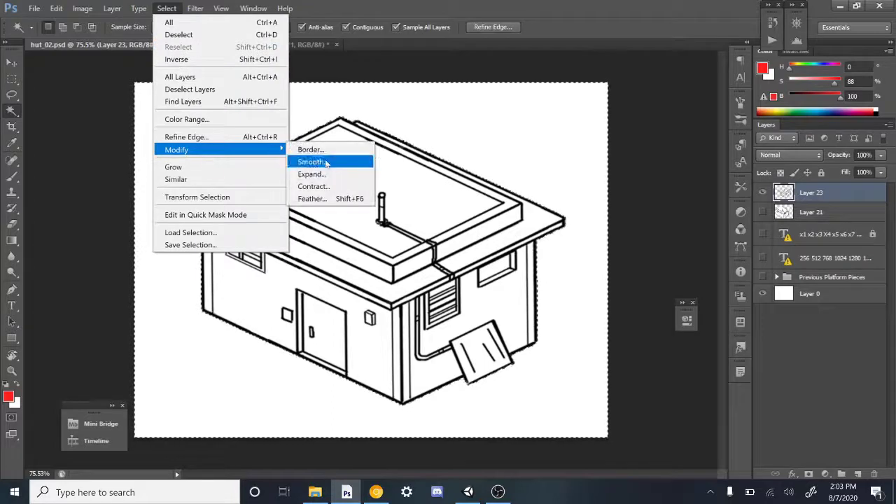
left_click(312, 175)
left_click(508, 168)
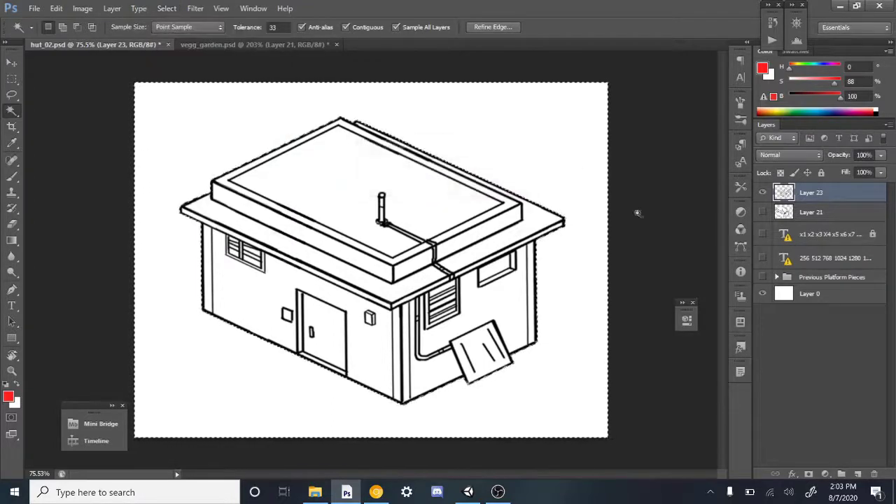
- Try to mask Layer 0 with the selection of the area outside the hut
left_click(824, 294)
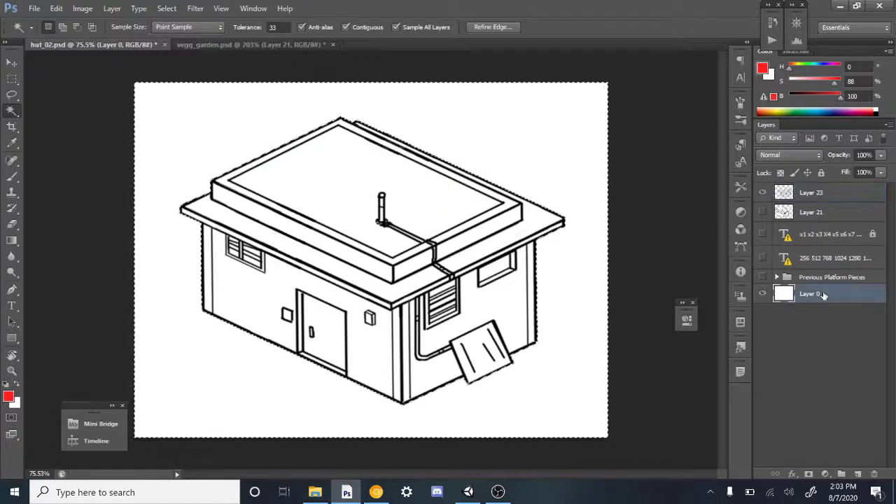
left_click(808, 473)
key("ctrl+z")
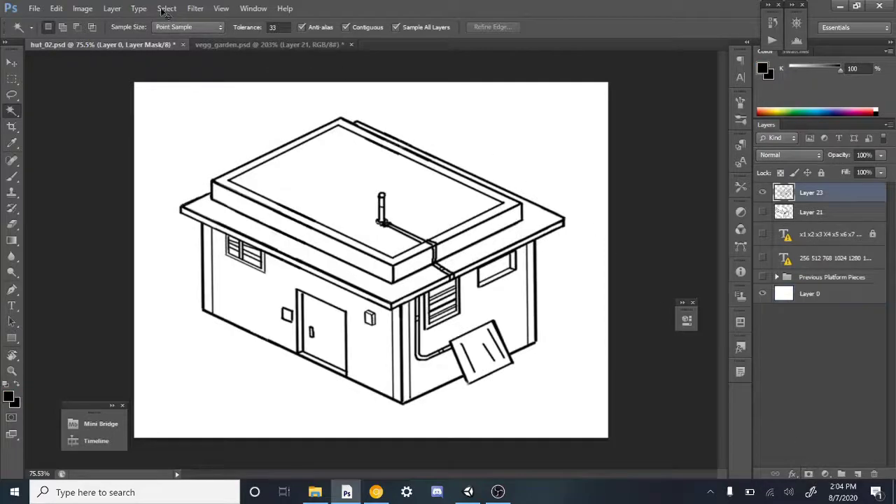
- Invert the selection and add a layer mask to Layer 0 so that its white fills only the hut shape
left_click(166, 7)
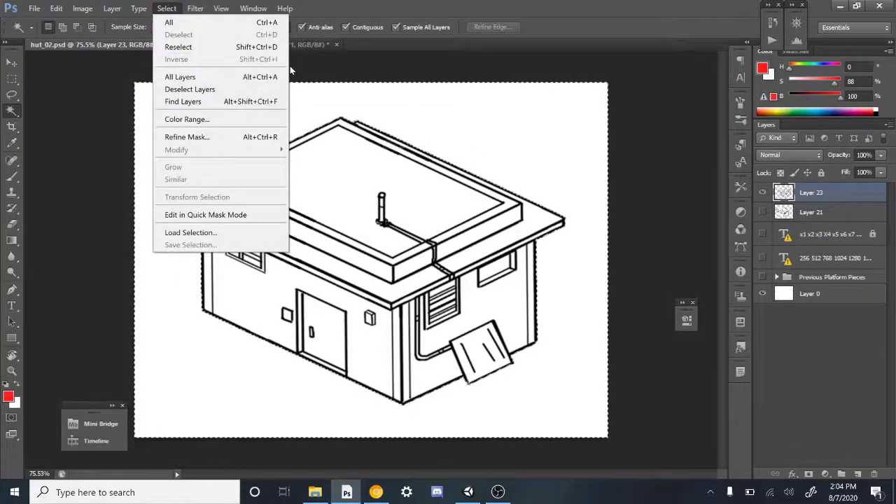
left_click(196, 62)
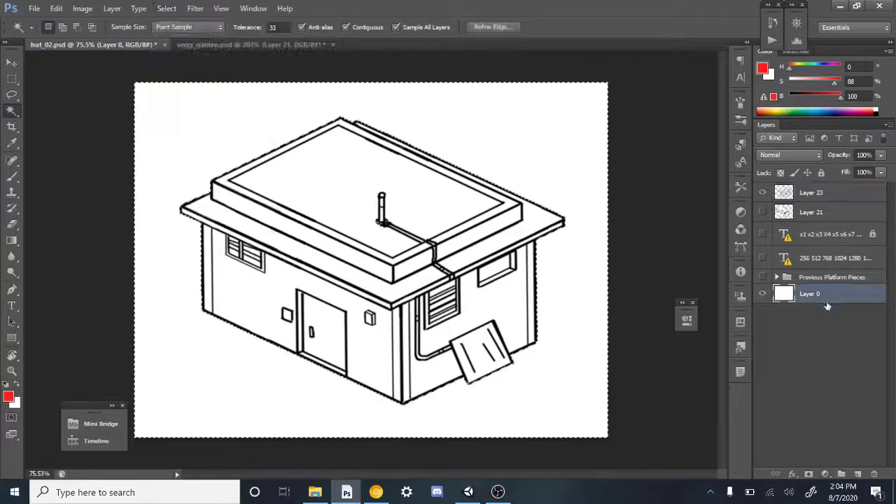
left_click(166, 7)
left_click(224, 60)
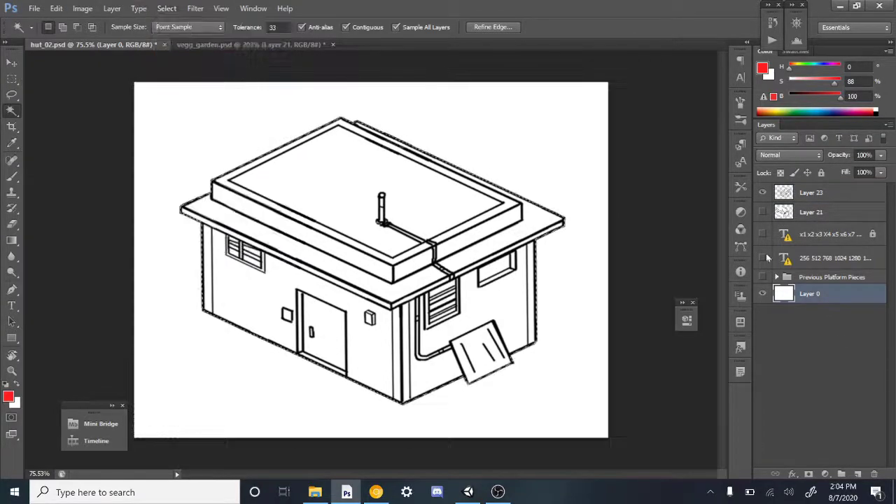
left_click(808, 474)
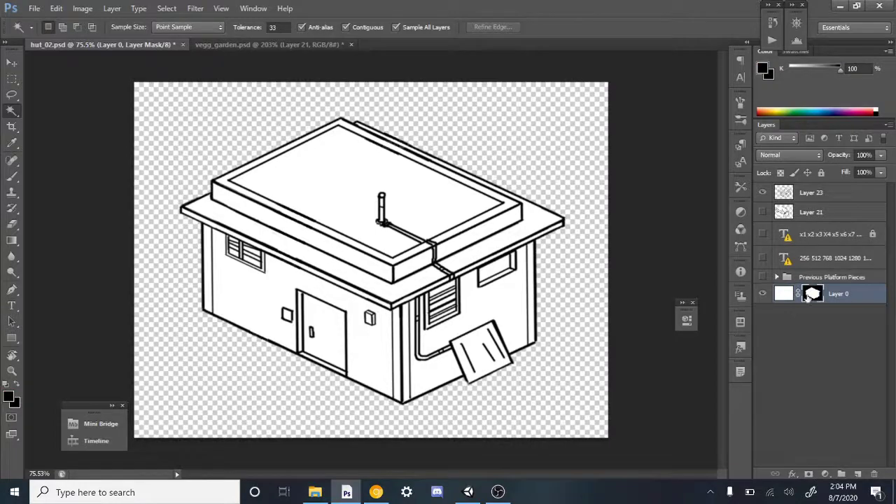
- Examine the hut's masked white fill up close, with the line art on Layer 23 switched off and on
key("z")
left_click_drag(475, 347, 499, 350)
key("space")
mouse_move(595, 271)
left_mouse_down()
mouse_move(660, 352)
mouse_move(634, 242)
left_mouse_up()
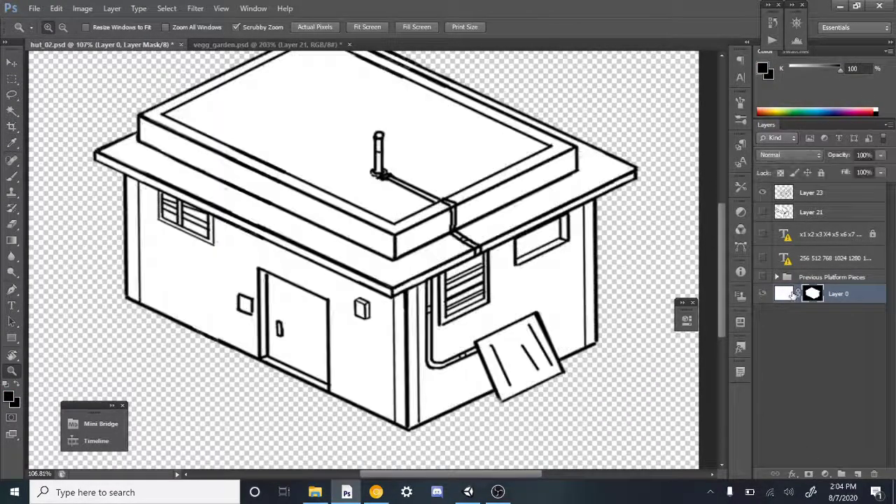
left_click(763, 193)
left_click(763, 194)
left_click_drag(628, 256, 582, 266)
left_click_drag(501, 312, 549, 308)
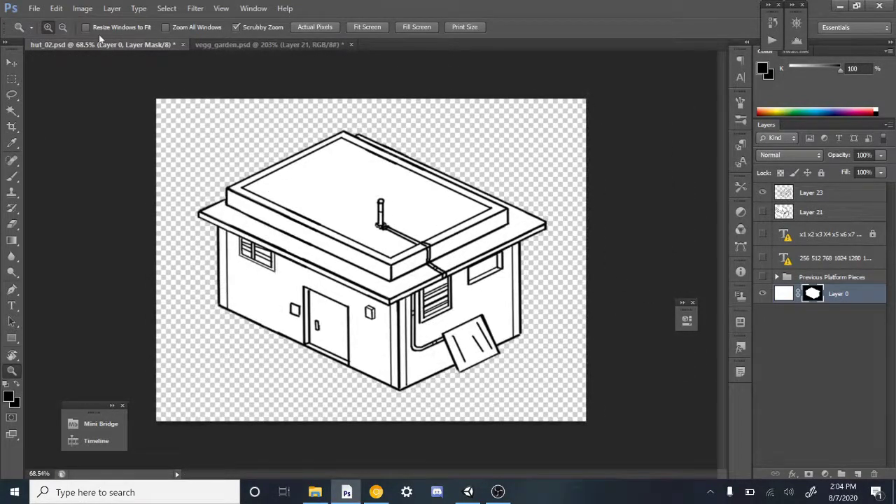
- Save the transparent hut artwork as a PNG copy in the Downloads folder
left_click(35, 7)
left_click(289, 191)
left_click(315, 277)
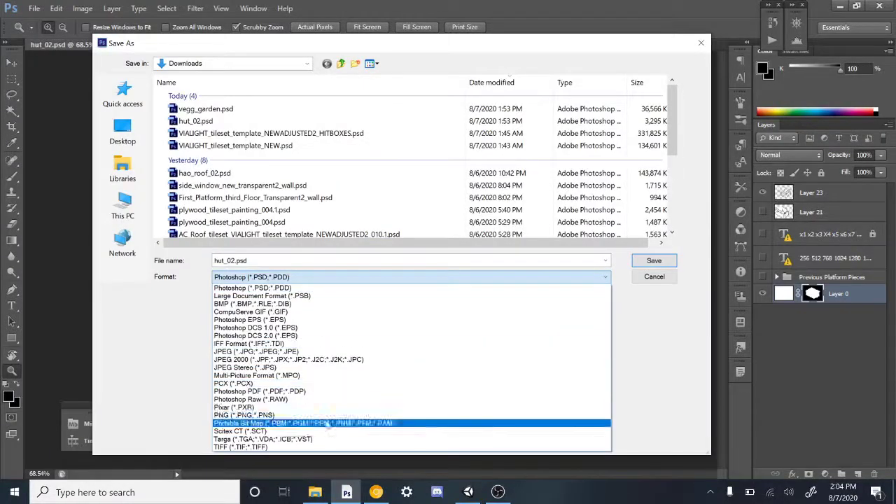
left_click(327, 416)
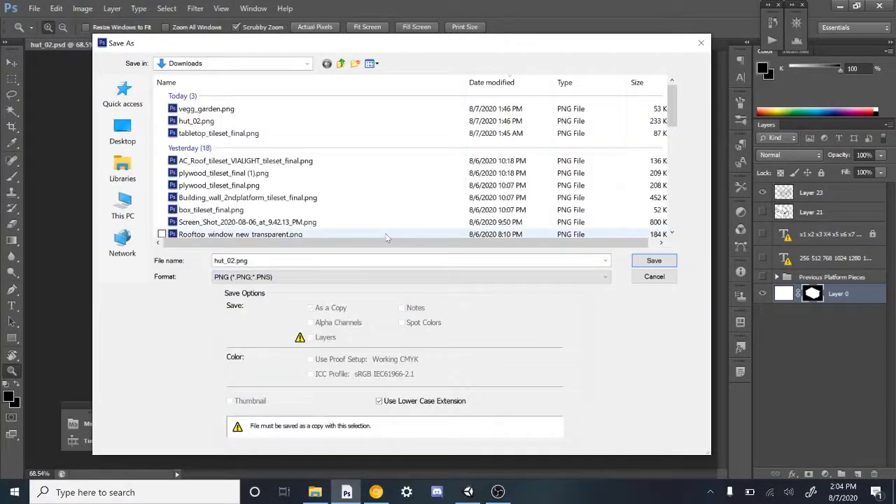
left_click(236, 261)
left_click_drag(236, 261, 231, 261)
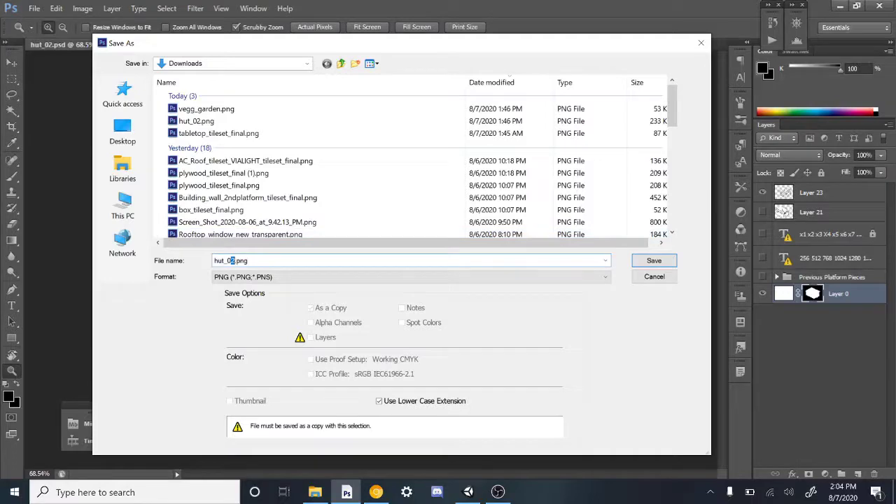
left_click(653, 260)
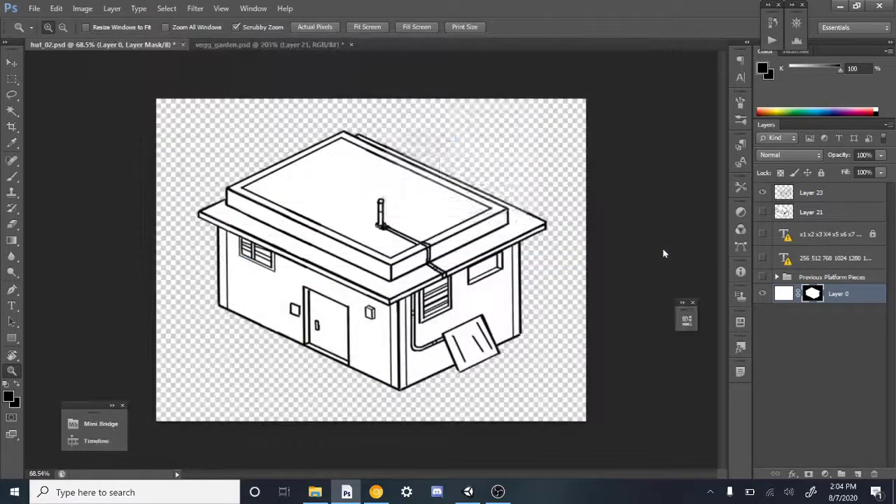
- Switch to File Explorer and open the Downloads folder holding the exported hut artwork
left_click(516, 134)
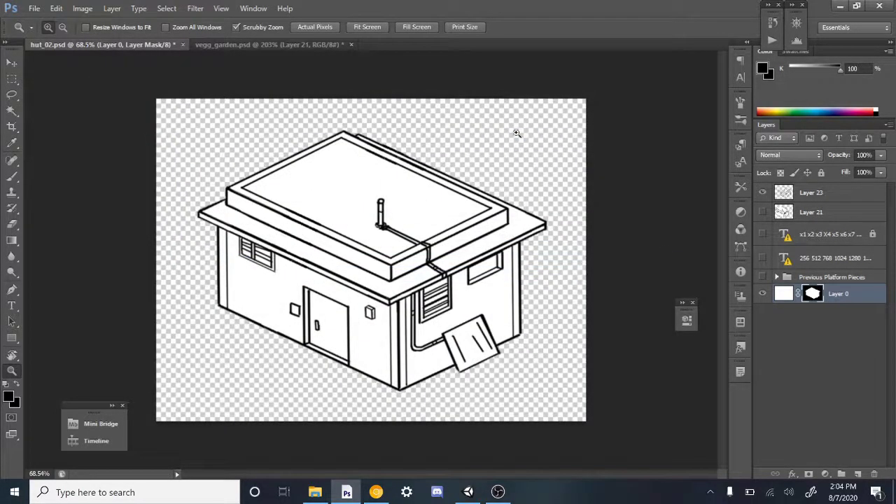
left_click(466, 492)
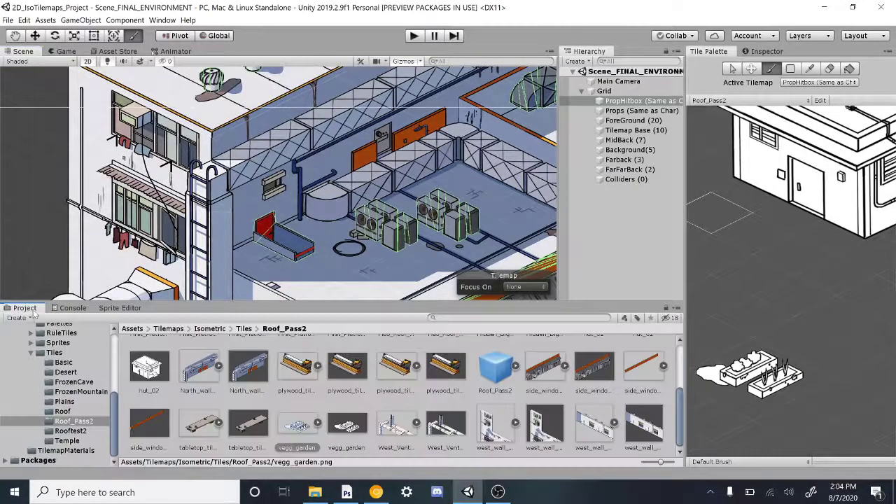
left_click(314, 492)
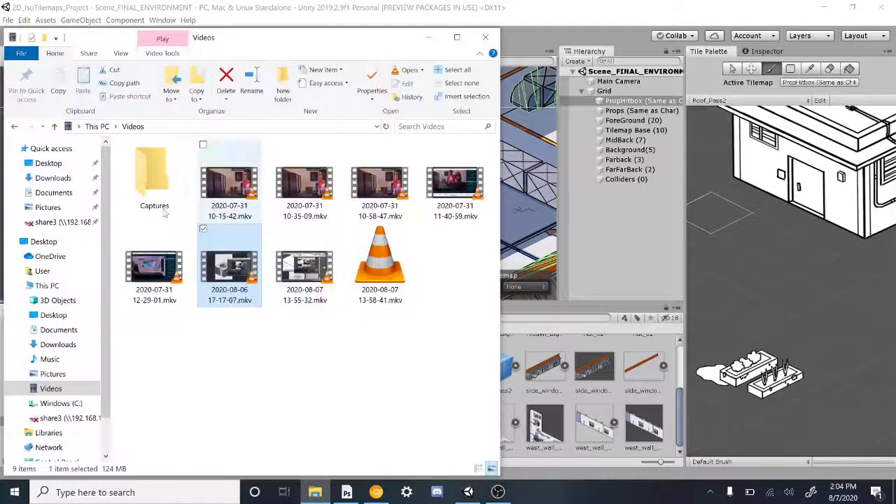
left_click(53, 178)
left_click(54, 192)
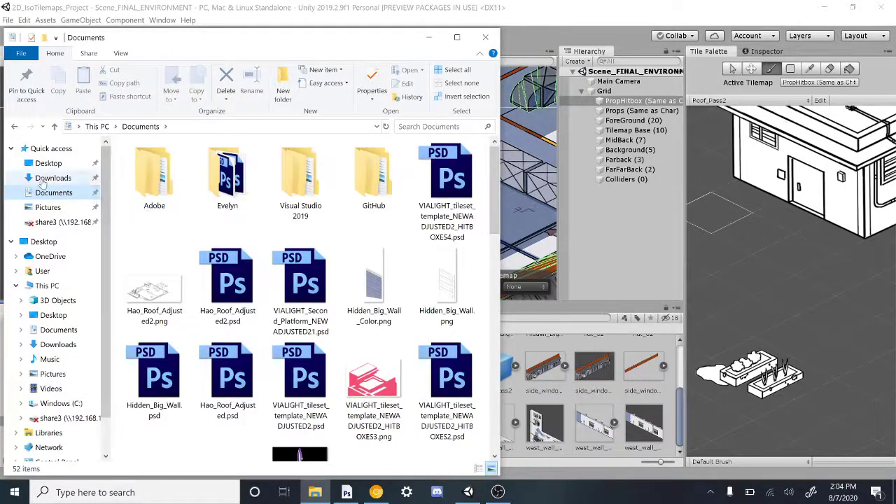
scroll(192, 257, "down", 12)
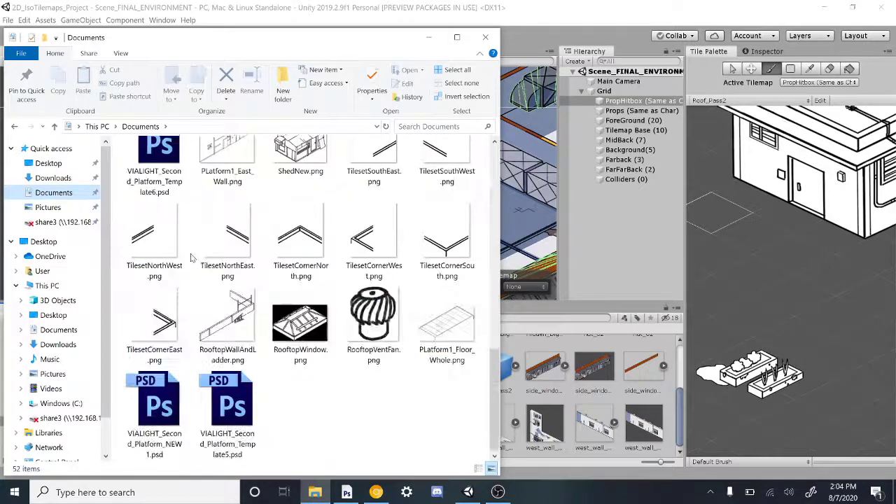
scroll(192, 257, "up", 9)
scroll(200, 256, "up", 3)
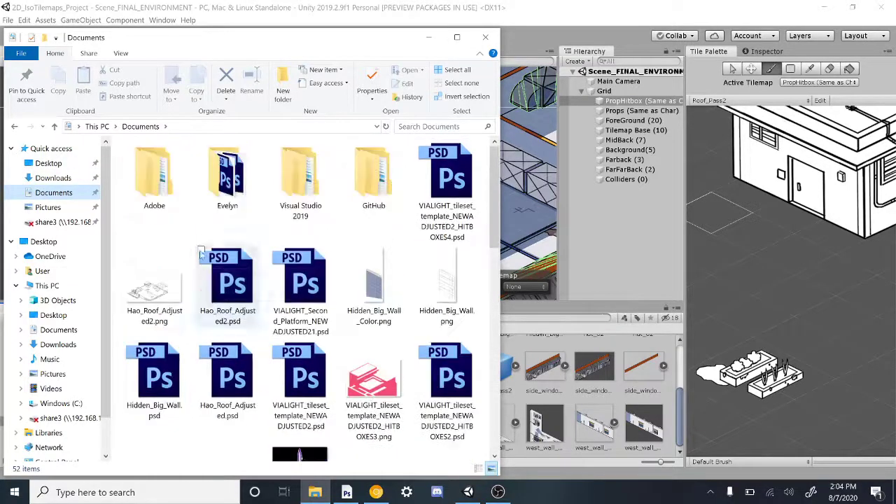
left_click(48, 166)
left_click(53, 177)
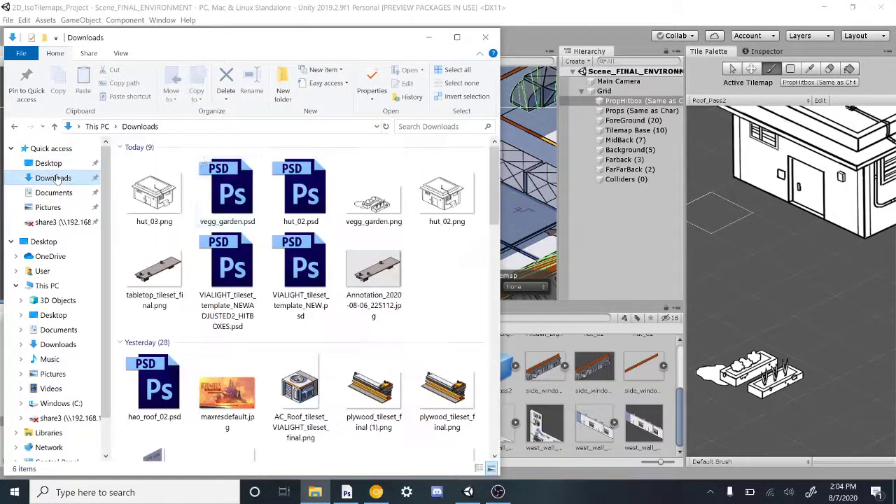
- Import hut_03.png from Downloads into Unity's Roof_Pass2 tiles folder and minimize the file window
left_click(154, 192)
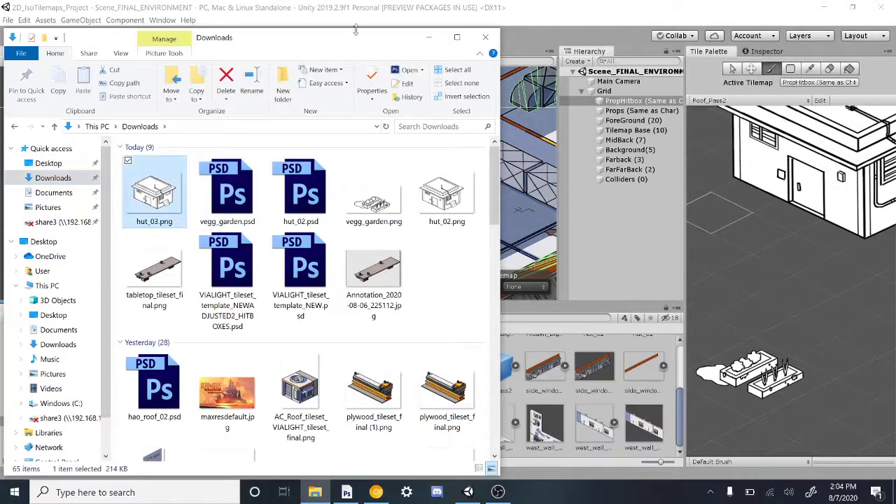
left_click_drag(356, 29, 252, 22)
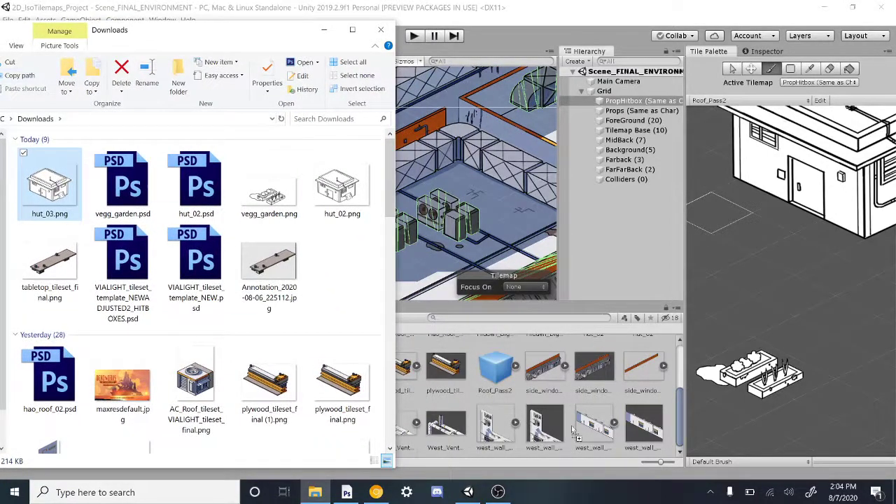
left_click_drag(572, 428, 570, 403)
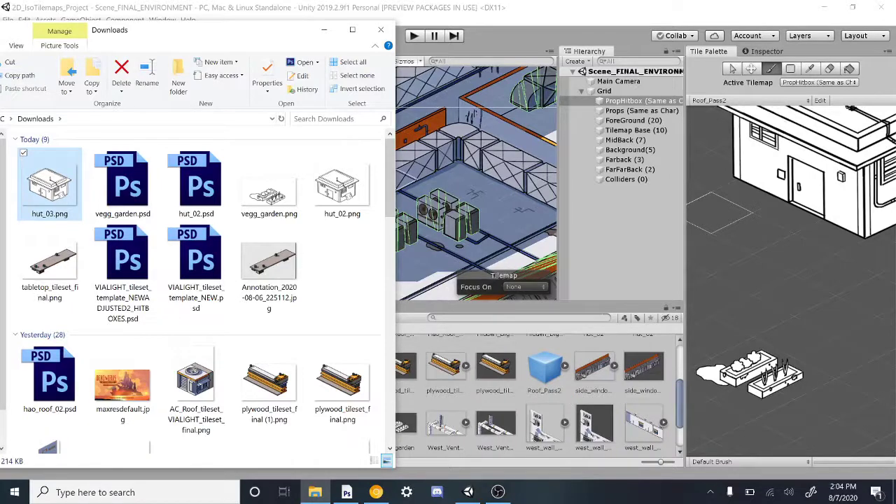
left_click(324, 30)
scroll(342, 398, "down", 2)
scroll(341, 400, "up", 2)
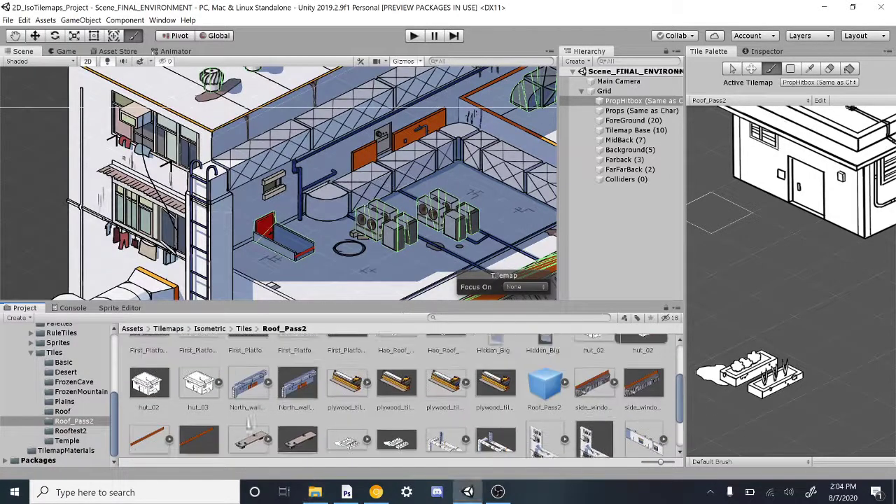
- Set the hut_03 texture's Pixels Per Unit to 256 and Max Size to 8192, and apply the import settings
left_click(203, 390)
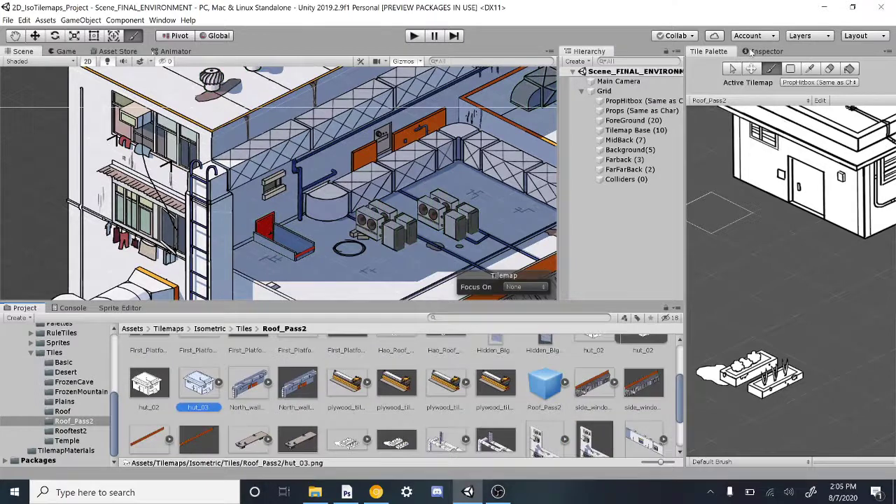
left_click(752, 53)
left_click(777, 132)
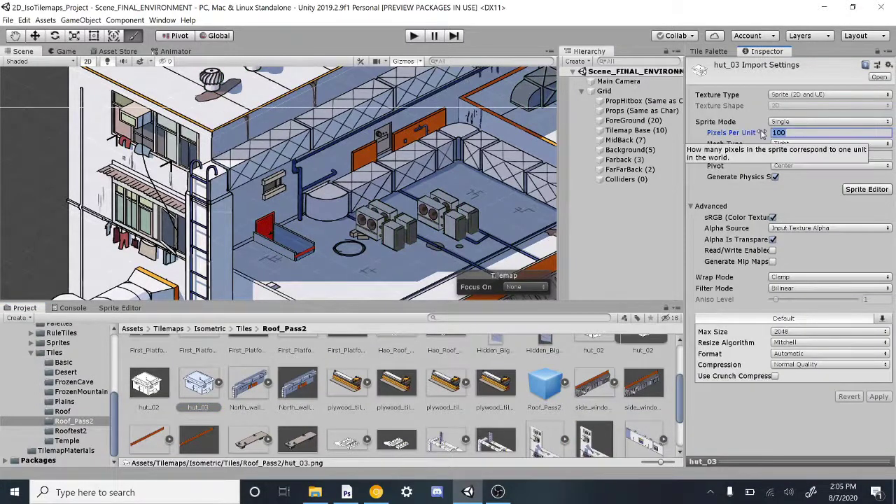
type("256")
left_click(816, 331)
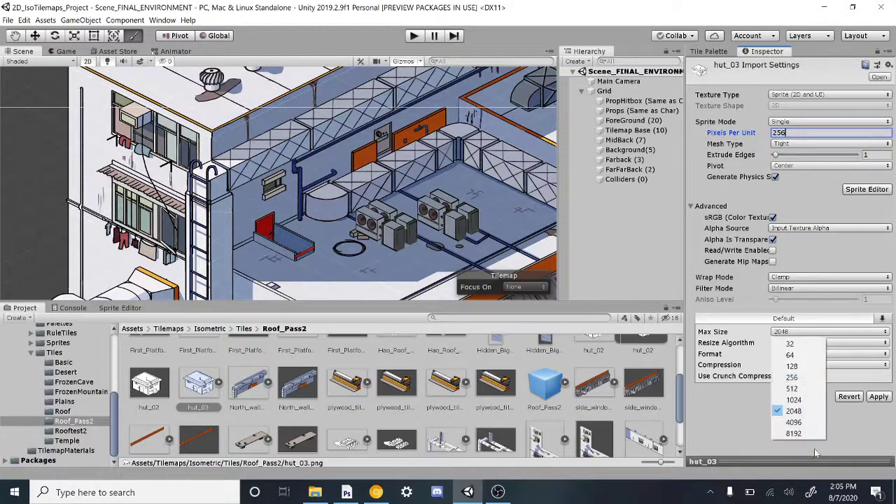
left_click(808, 434)
left_click(879, 397)
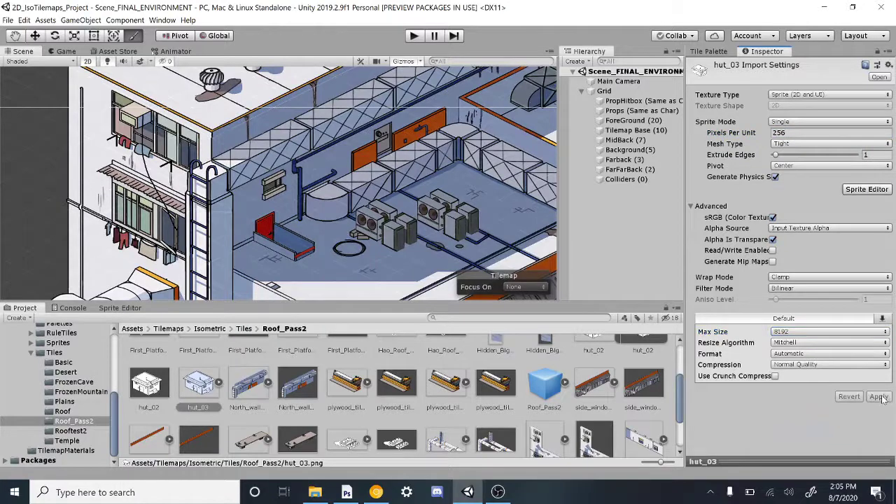
- Set the hut_03 sprite's pivot to Bottom Left in the Sprite Editor and apply it
left_click(715, 53)
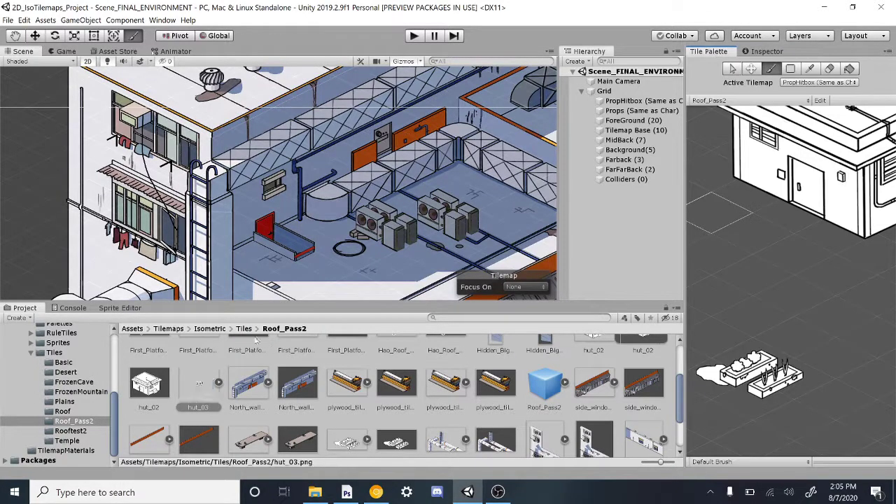
left_click(200, 384)
left_click(219, 383)
left_click(246, 387)
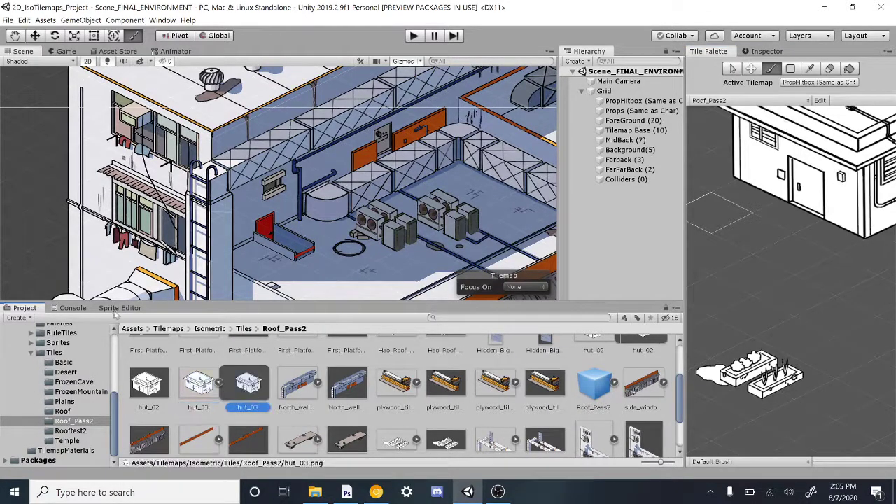
left_click(117, 310)
left_click(602, 403)
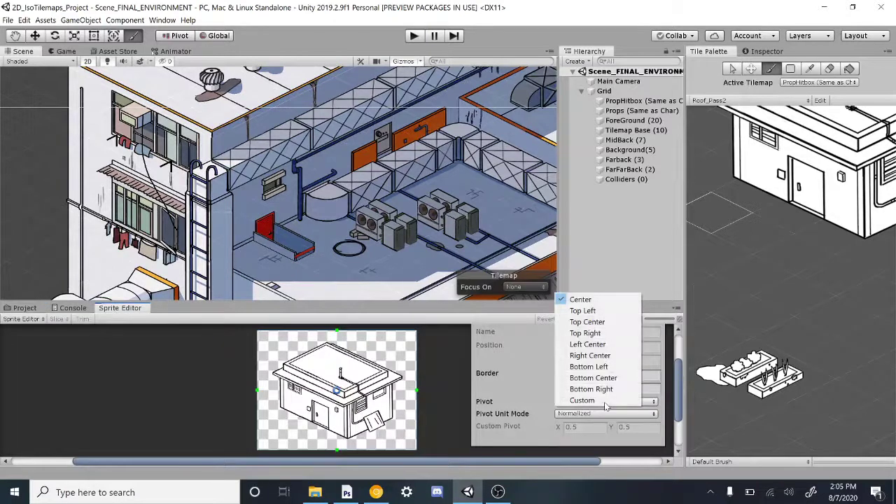
left_click(596, 367)
left_click(568, 319)
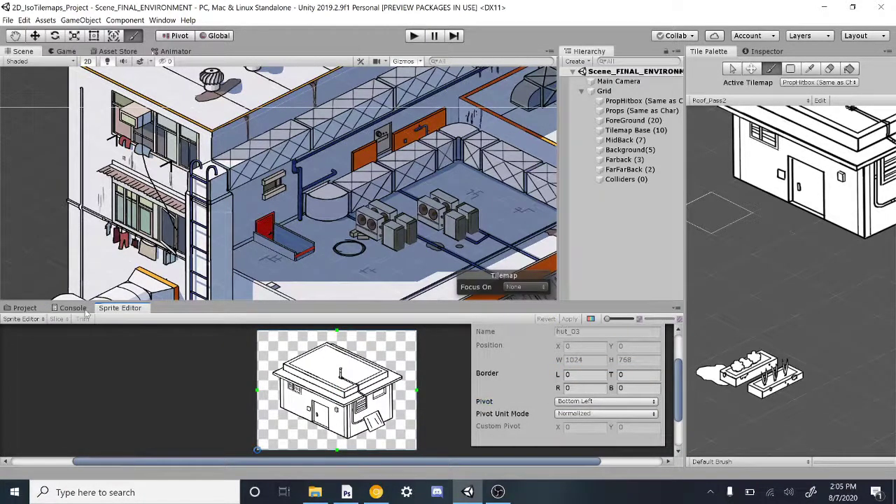
- Add hut_03.png to the Roof_Pass2 tile palette, saving its tile as hut_03.asset in the Roof_Pass2 folder
left_click(26, 308)
left_click(208, 399)
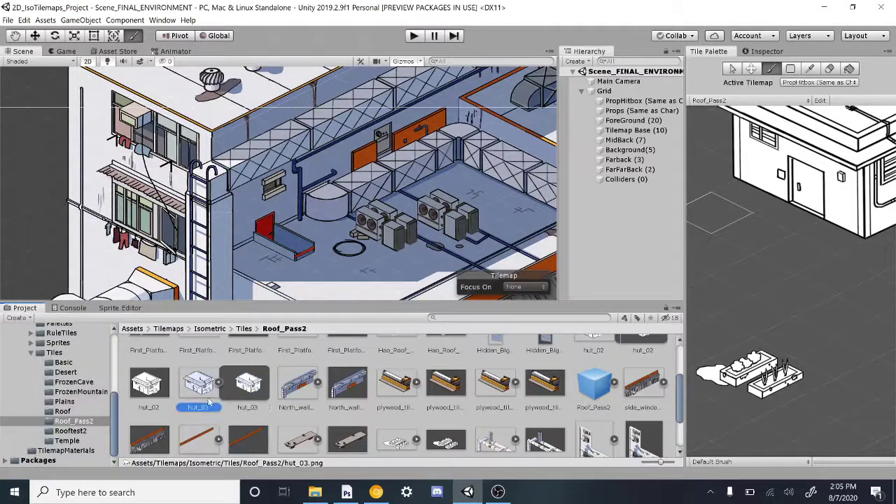
left_click_drag(830, 270, 756, 294)
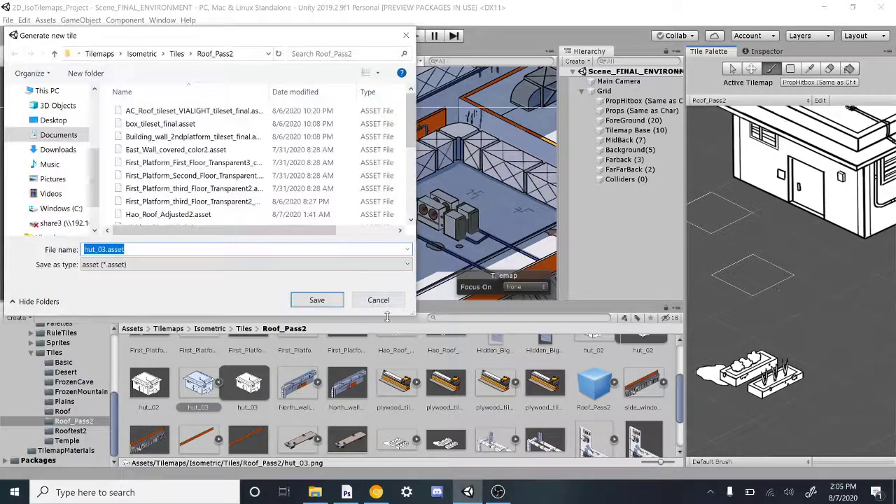
left_click(317, 301)
- Pick the hut_03 tile from the Roof_Pass2 palette and preview it over the white rooftop in the scene
scroll(831, 265, "down", 5)
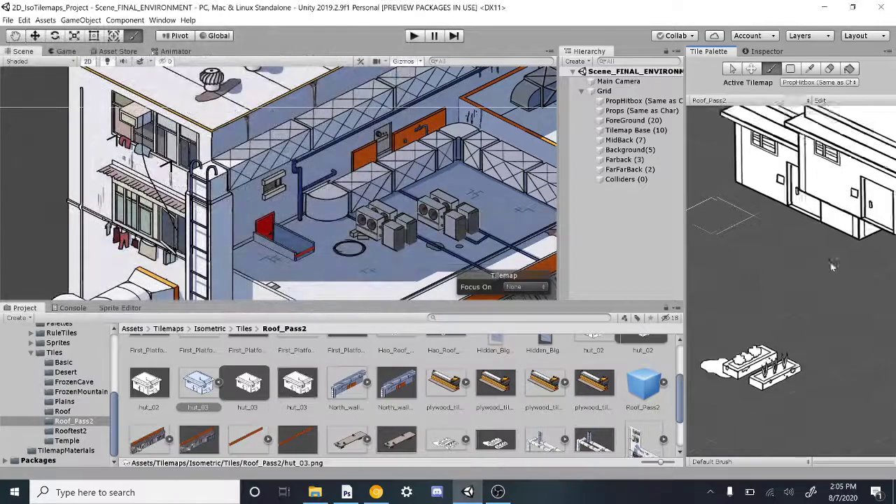
middle_click_drag(832, 266, 733, 305)
left_click(768, 323)
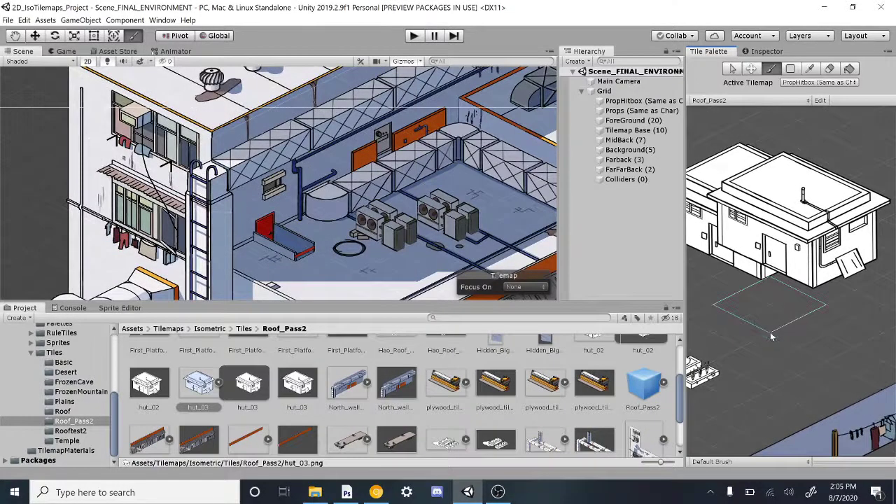
left_click(716, 303)
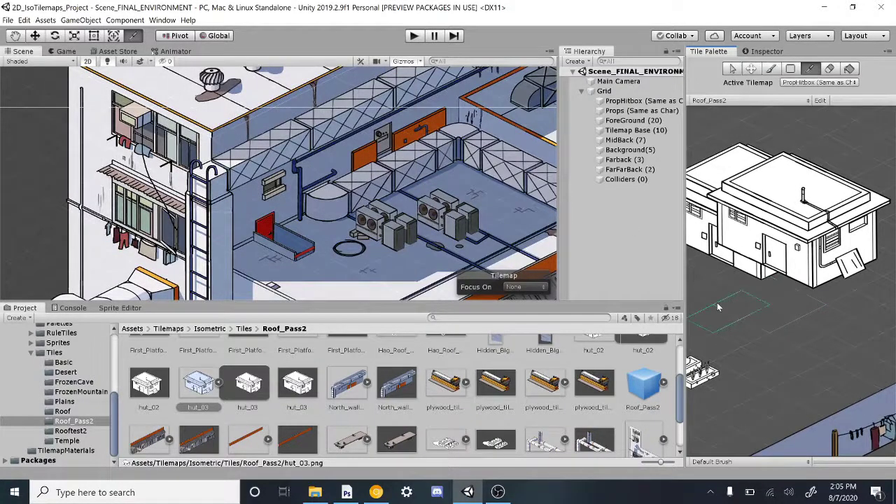
scroll(245, 196, "down", 7)
middle_click_drag(280, 130, 323, 230)
mouse_move(413, 115)
middle_mouse_down()
mouse_move(393, 152)
mouse_move(175, 254)
middle_mouse_up()
middle_click_drag(346, 112, 289, 215)
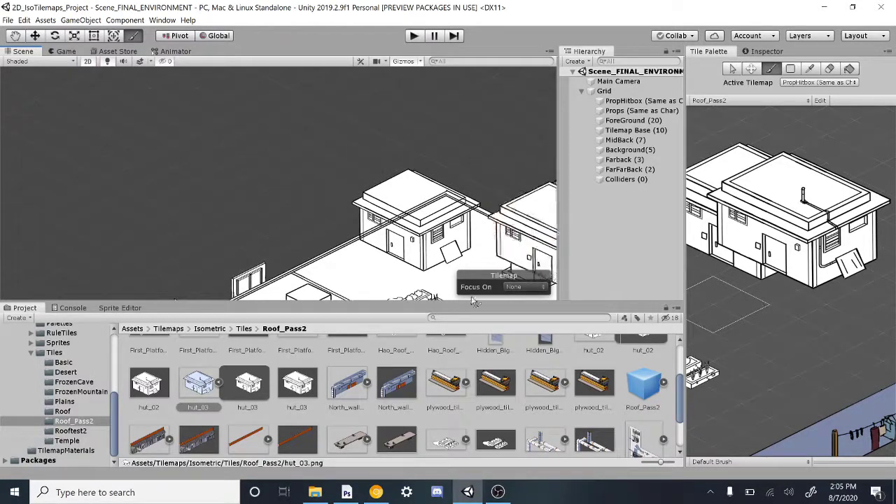
- Collapse the expanded hut_03.png asset in the Roof_Pass2 folder and select it
middle_click_drag(734, 337, 778, 297)
scroll(759, 301, "down", 2)
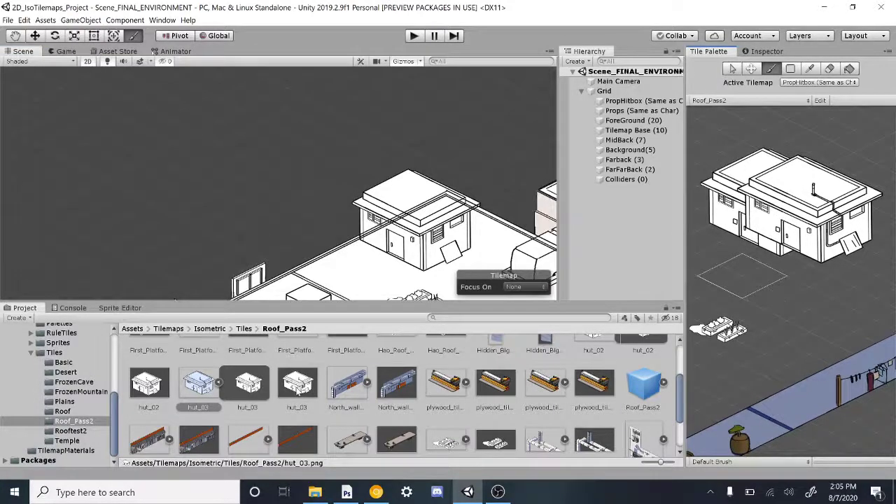
left_click(298, 392)
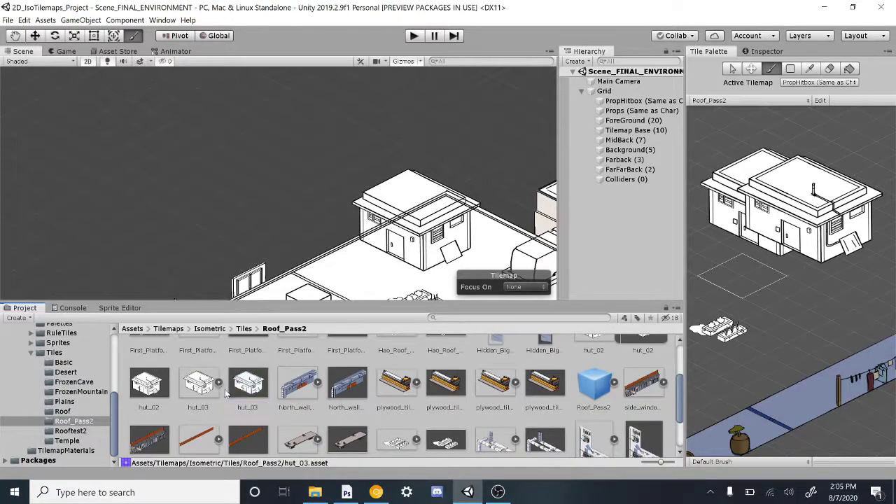
left_click(180, 389)
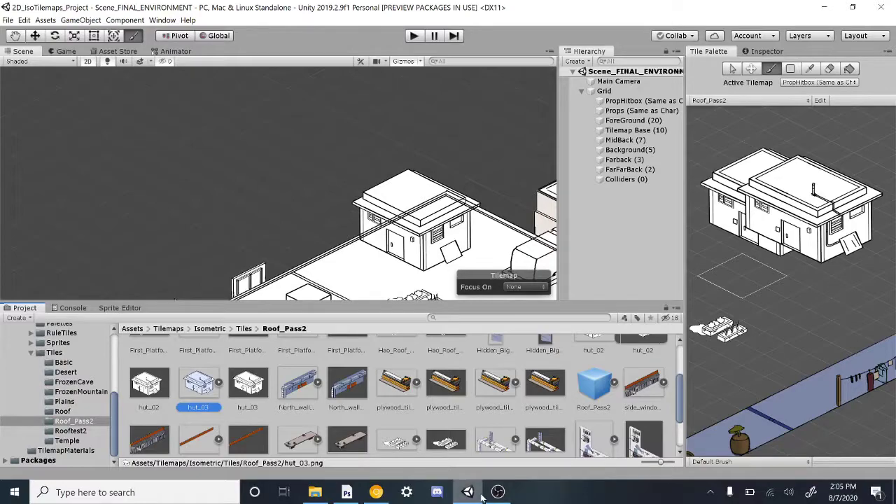
- Switch to Photoshop and check the hut document's canvas size in pixels
left_click(346, 492)
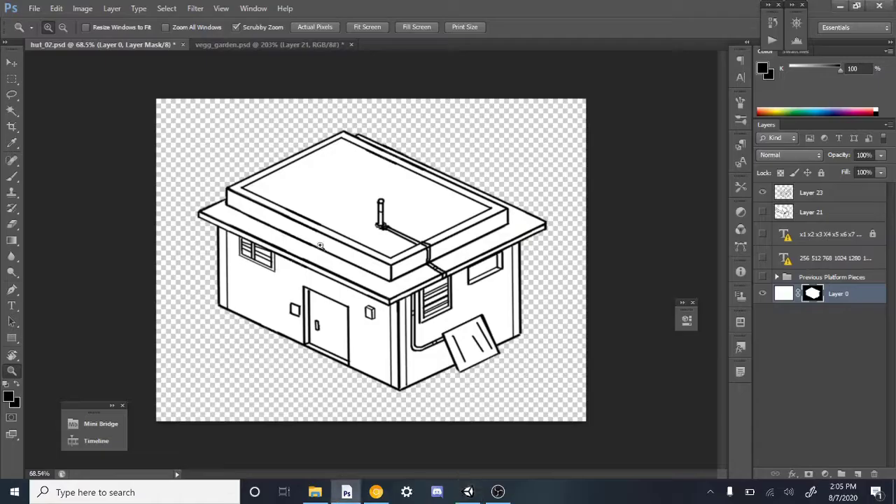
left_click(82, 7)
left_click(114, 112)
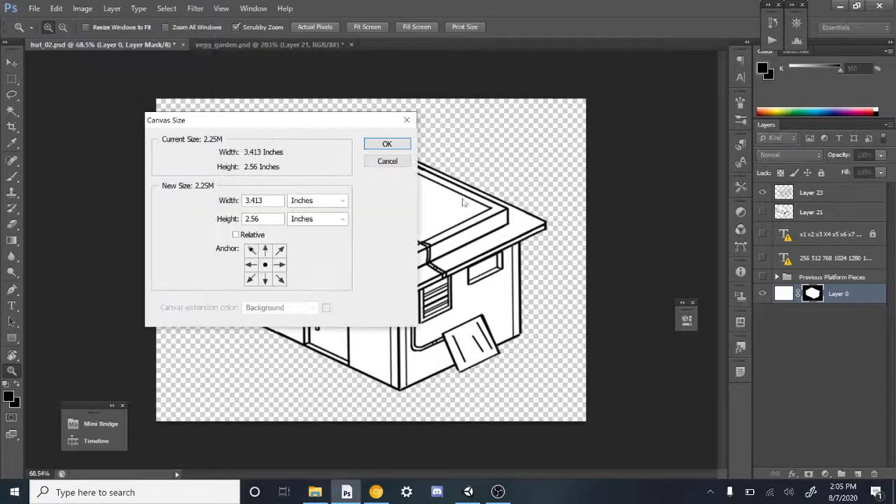
left_click(329, 200)
left_click(324, 222)
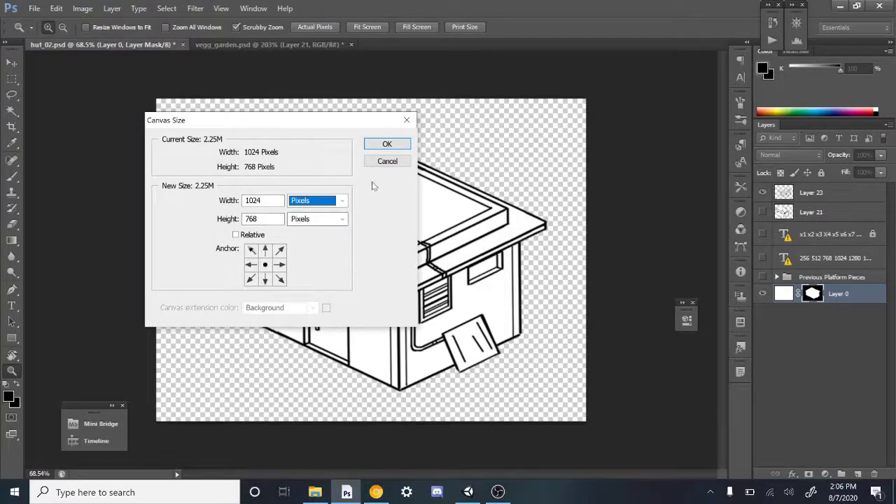
left_click(385, 144)
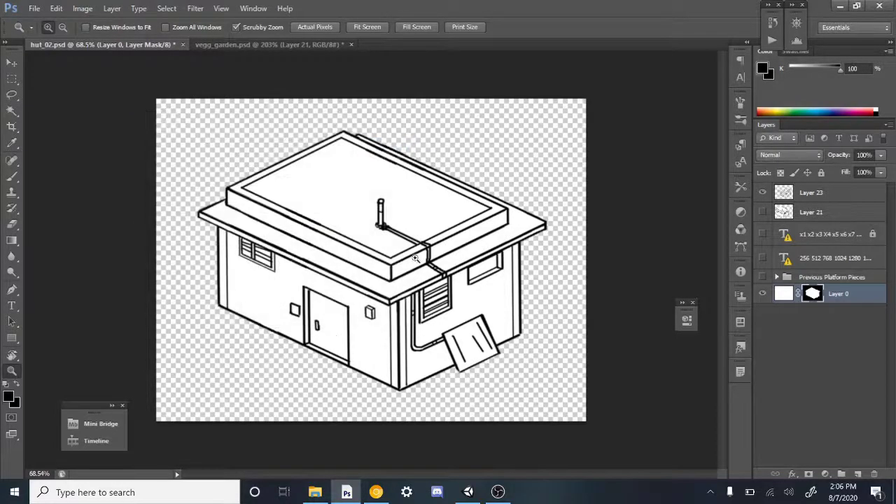
- Show the Previous Platform Pieces group and examine the hut's base against its isometric grid
left_click(762, 294)
left_click(762, 294)
left_click(761, 213)
left_click(762, 213)
left_click(762, 277)
left_click_drag(333, 343, 341, 341)
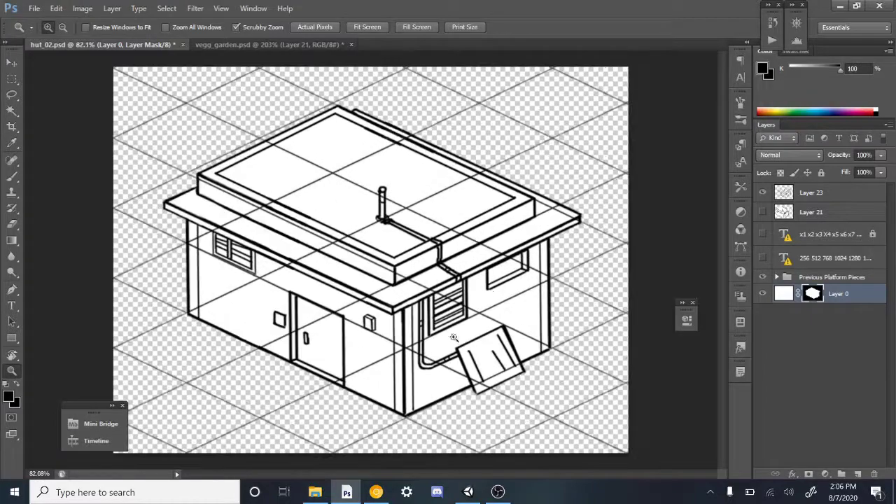
left_click_drag(451, 337, 439, 336)
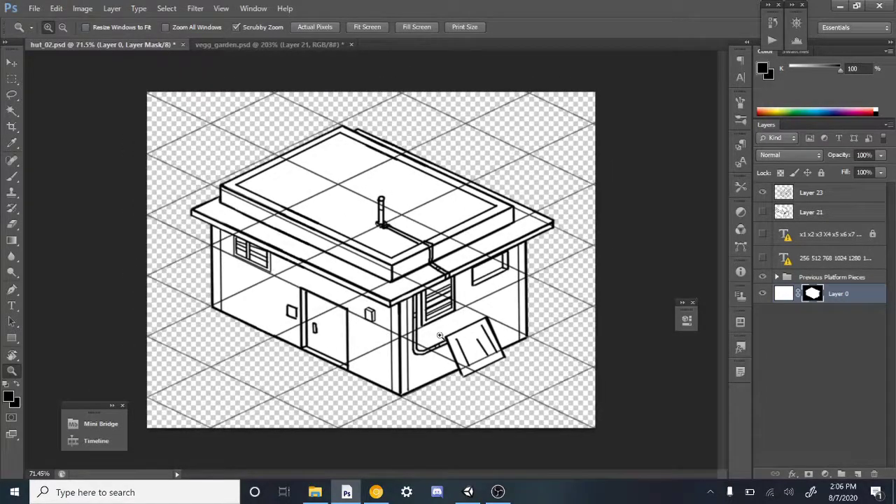
- Switch to Unity and inspect the sprite and collider settings of the hut_03 tile asset in the Roof_Pass2 folder
left_click(467, 491)
scroll(368, 296, "down", 2)
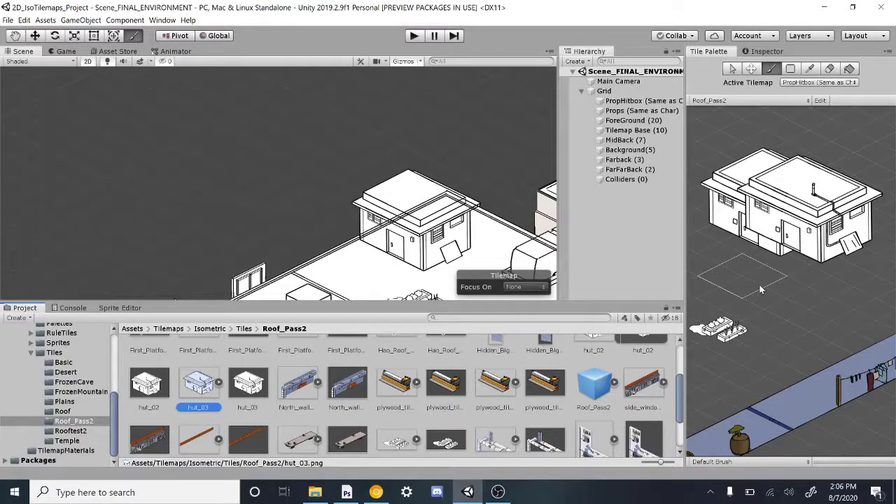
left_click(785, 266)
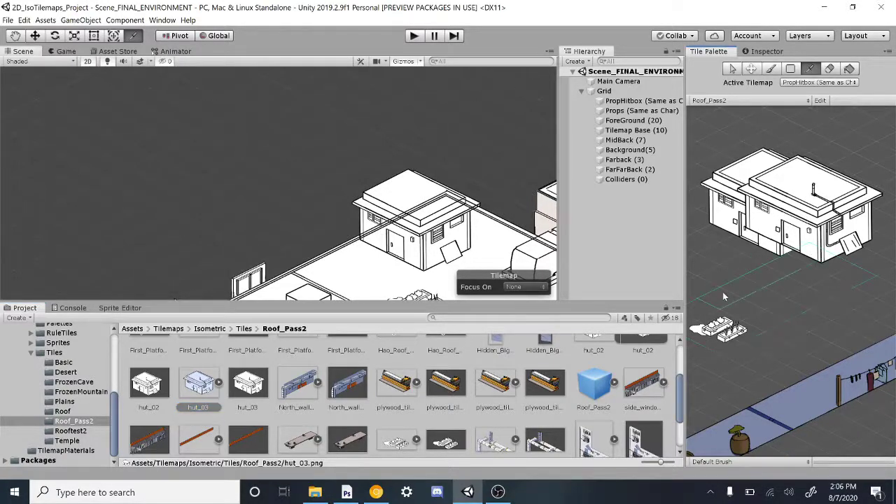
left_click(263, 386)
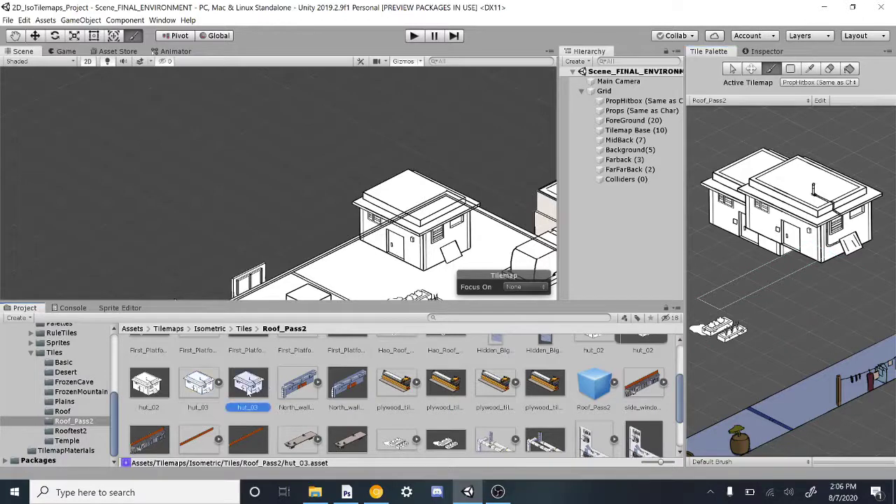
left_click(740, 255)
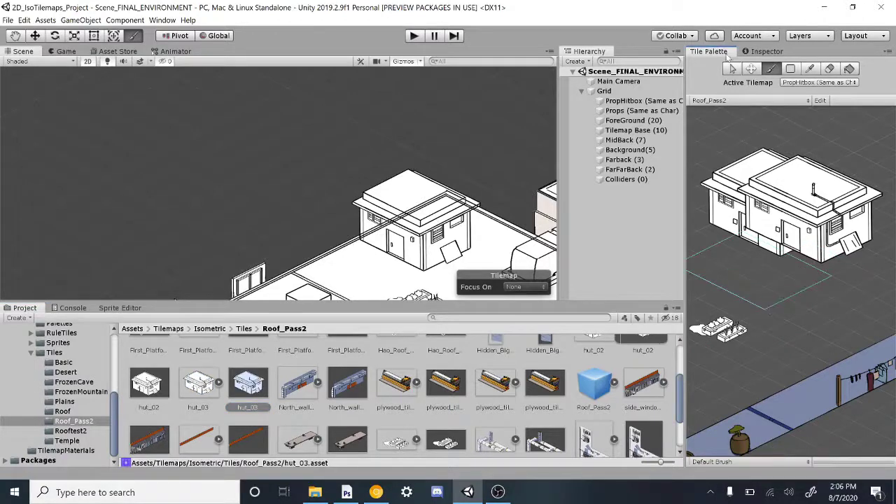
left_click(767, 51)
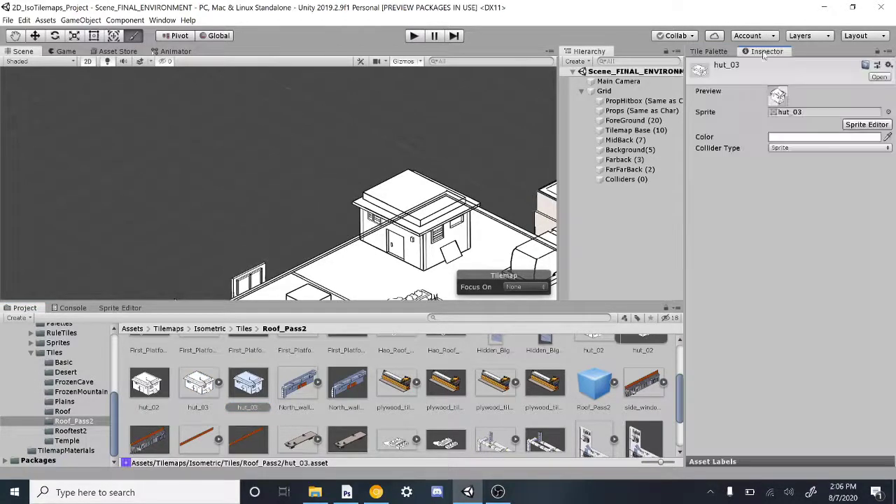
left_click(709, 51)
- Check the hut_03.png import settings and examine its sprite bounds and pivot in the Sprite Editor
left_click(198, 384)
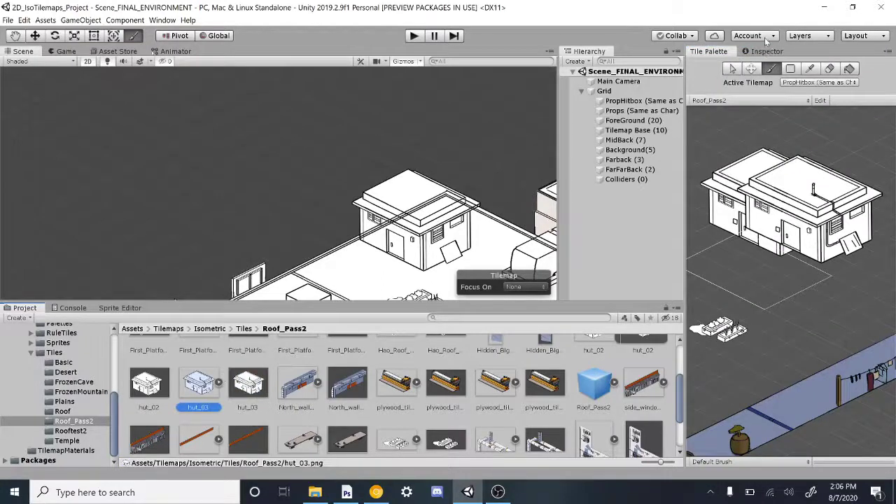
left_click(766, 51)
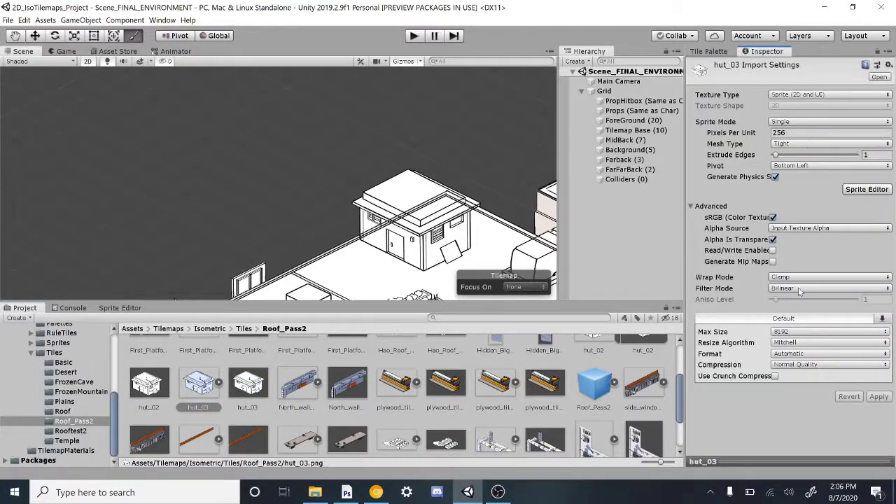
left_click(709, 51)
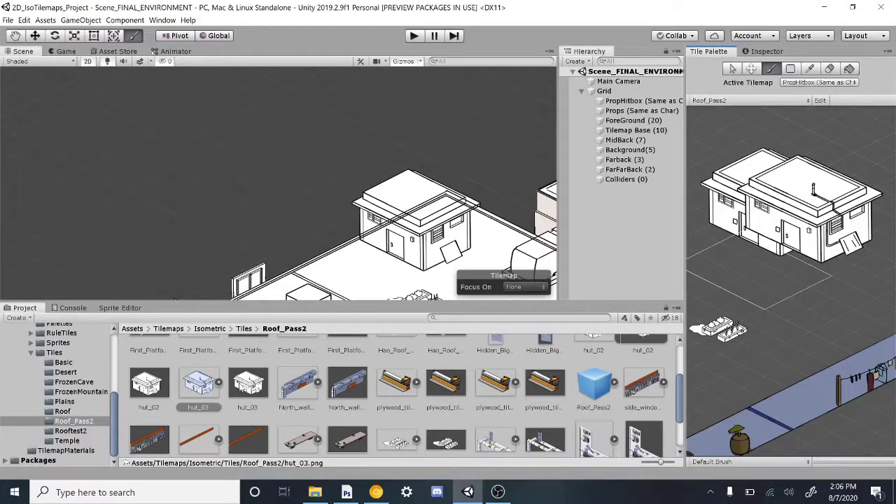
left_click(247, 384)
left_click(133, 309)
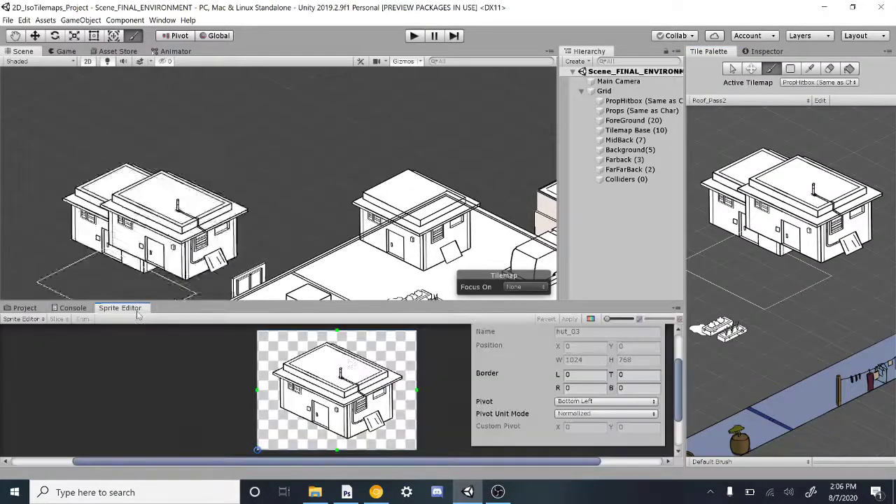
left_click(27, 307)
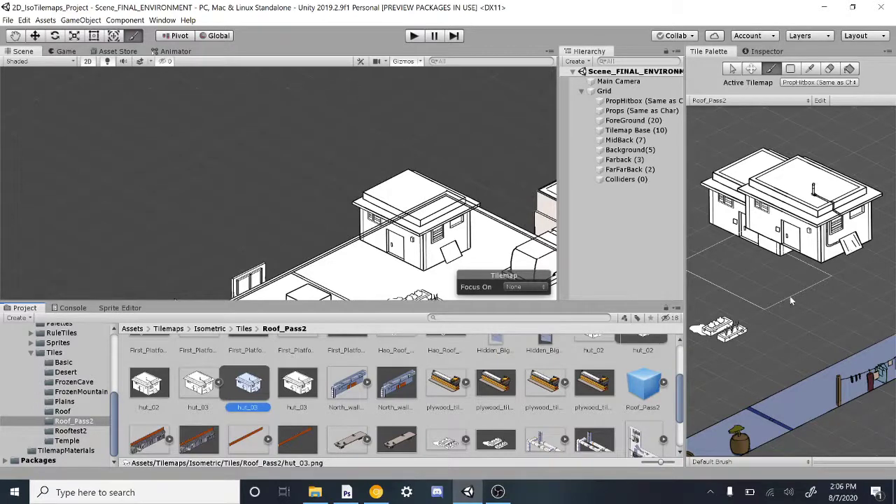
- Pick the hut_03 tile from the Roof_Pass2 palette and preview it in the scene near the painted rooftop
left_click(765, 308)
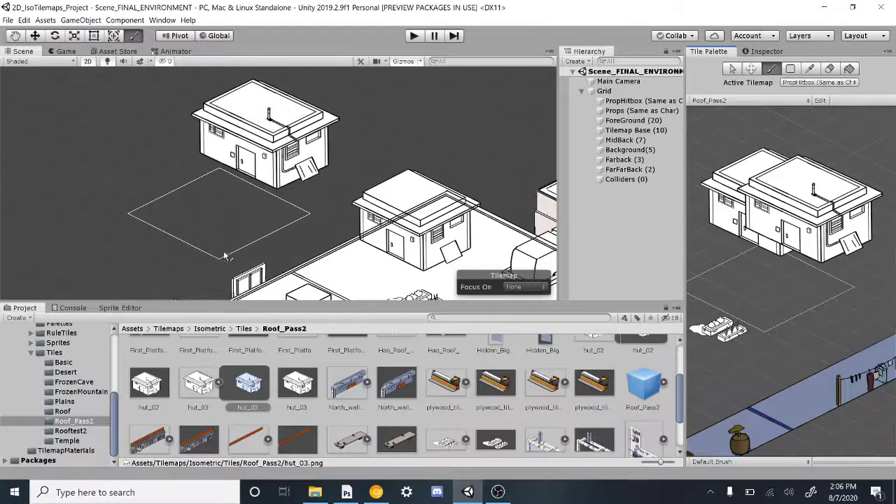
scroll(218, 253, "down", 7)
middle_click_drag(357, 155, 498, 490)
right_click(497, 491)
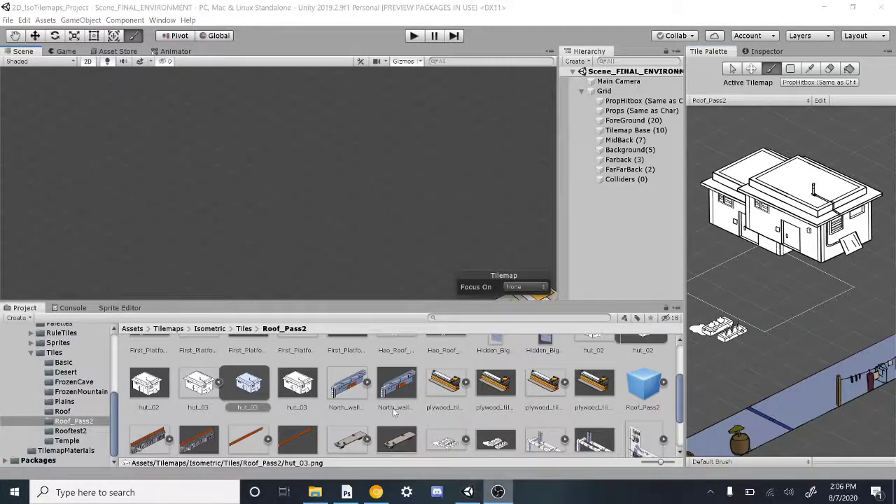
left_click(484, 287)
mouse_move(385, 241)
middle_mouse_down()
mouse_move(268, 115)
mouse_move(175, 78)
middle_mouse_up()
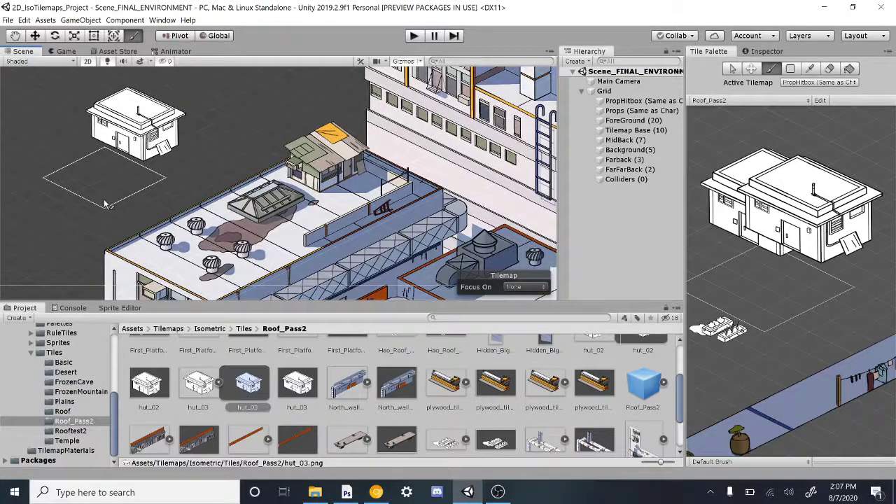
scroll(834, 313, "down", 3)
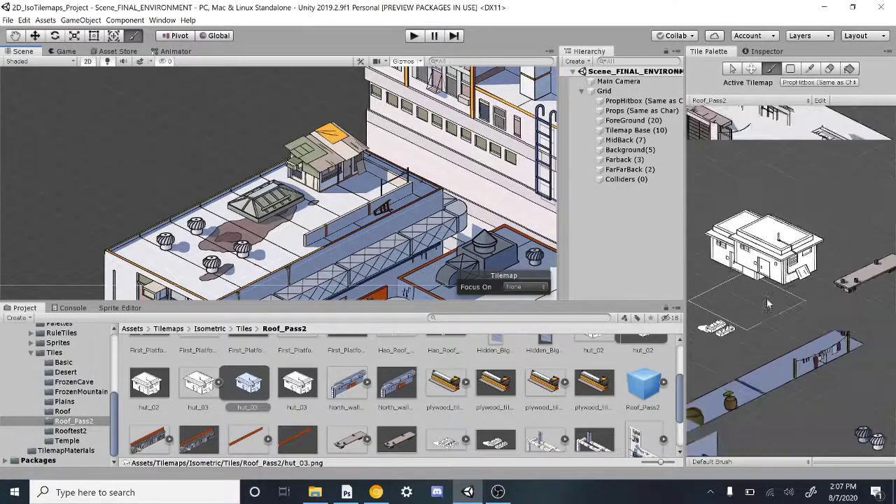
left_click(841, 341)
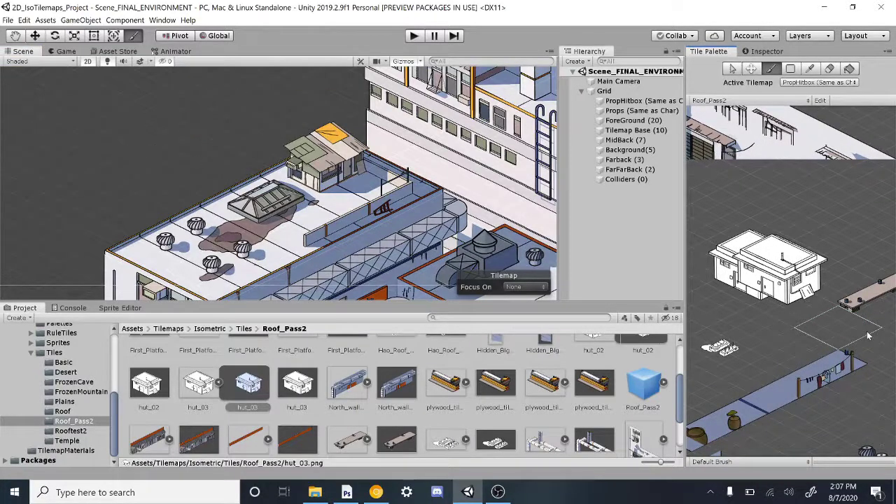
middle_click_drag(870, 336, 873, 192)
scroll(802, 247, "up", 4)
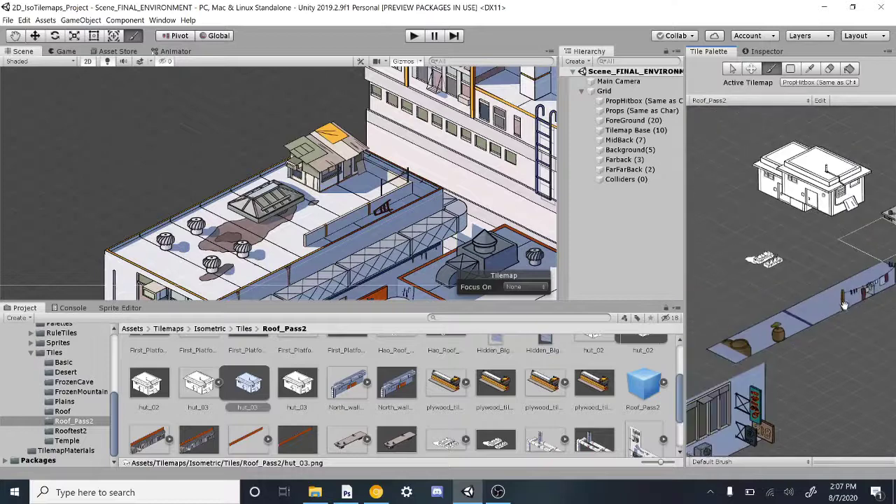
scroll(788, 245, "up", 3)
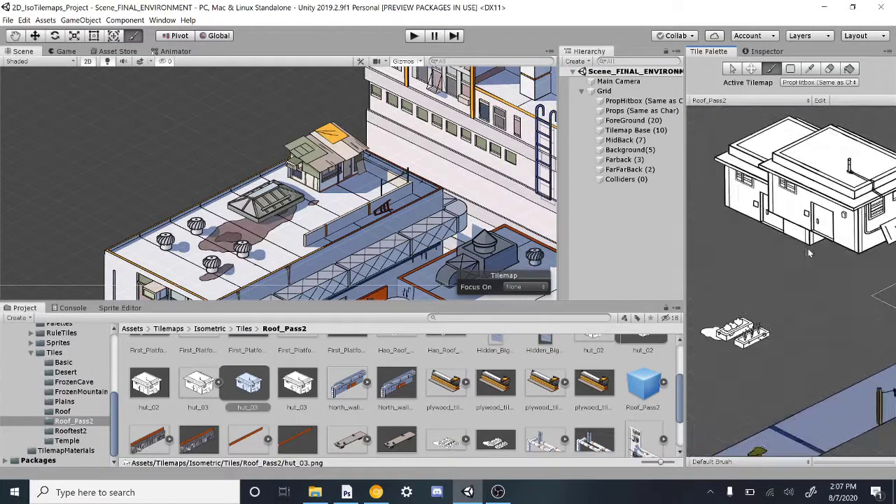
middle_click_drag(808, 248, 787, 303)
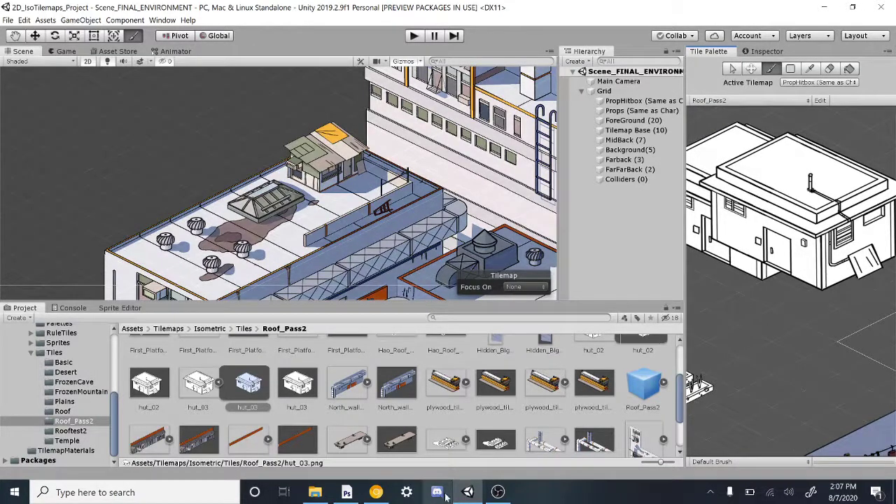
left_click(314, 493)
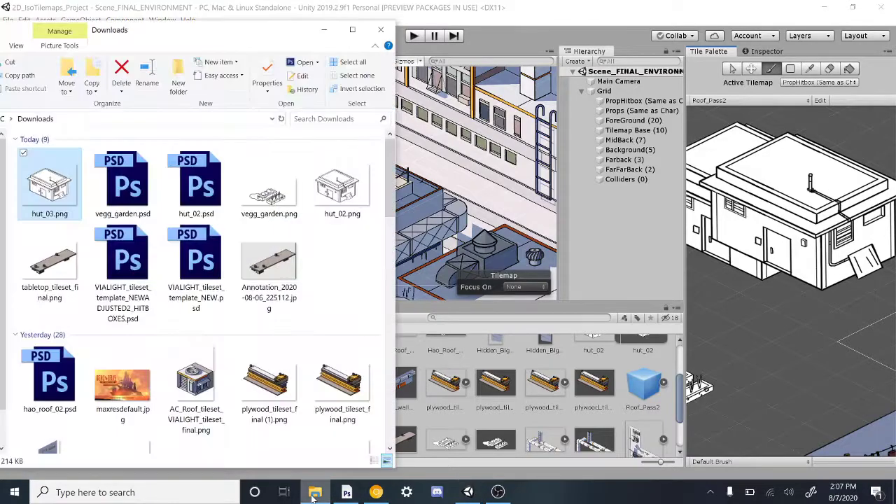
left_click(314, 492)
left_click(497, 492)
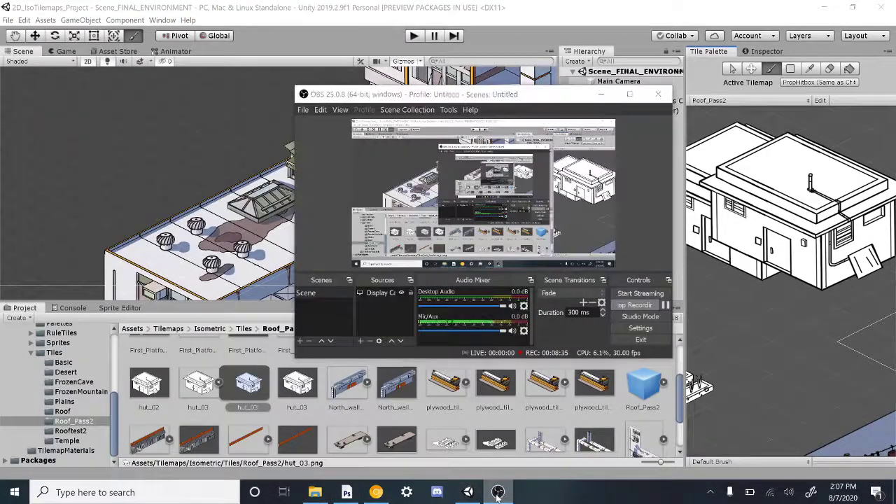
left_click(498, 492)
- Switch to Photoshop and compare the hut with the Previous Platform Pieces grid hidden and shown, leaving the grid visible
left_click(466, 493)
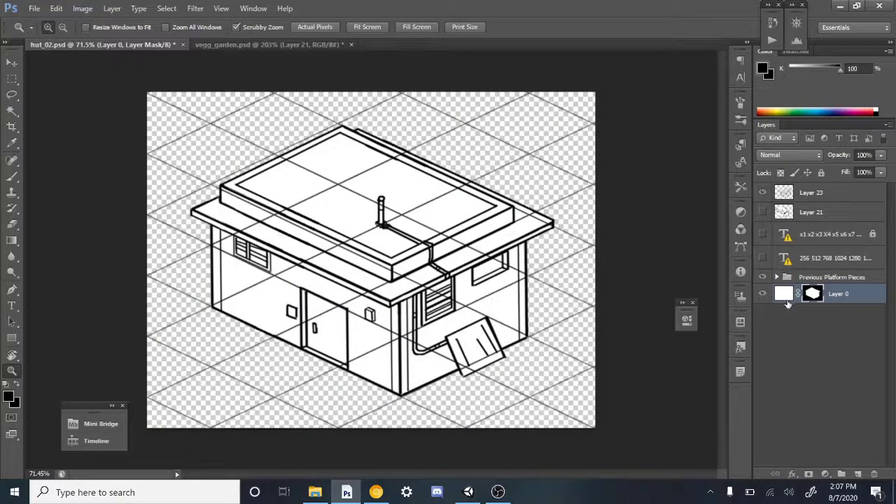
left_click(760, 294)
left_click(760, 294)
left_click(761, 277)
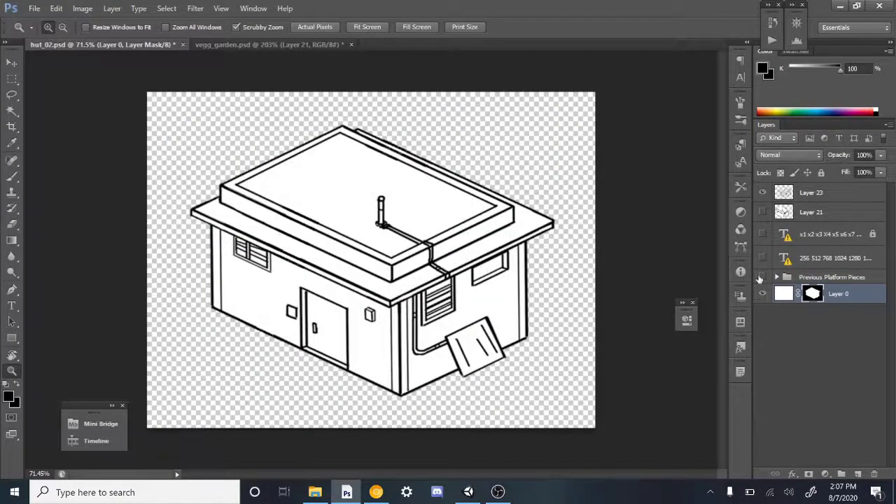
left_click(762, 277)
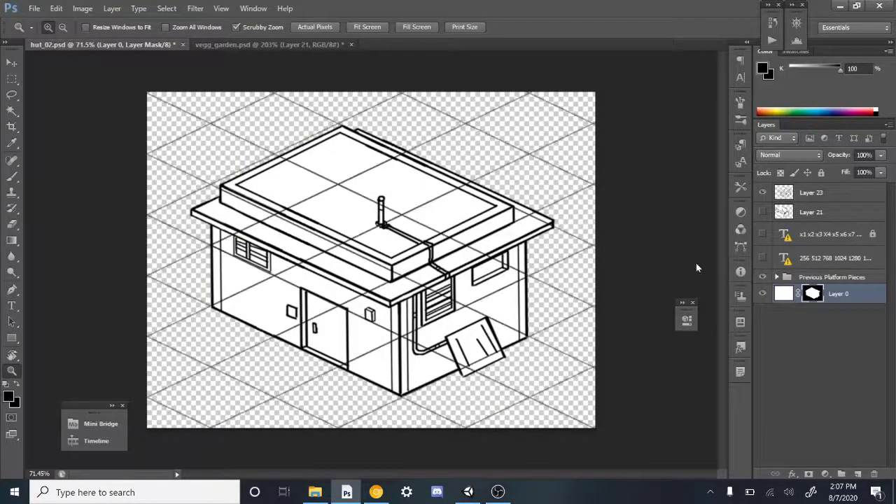
- Save a PNG copy of the hut with its visible grid as hut_04.png in Downloads, using smallest compression and no interlacing
left_click(34, 8)
left_click(67, 165)
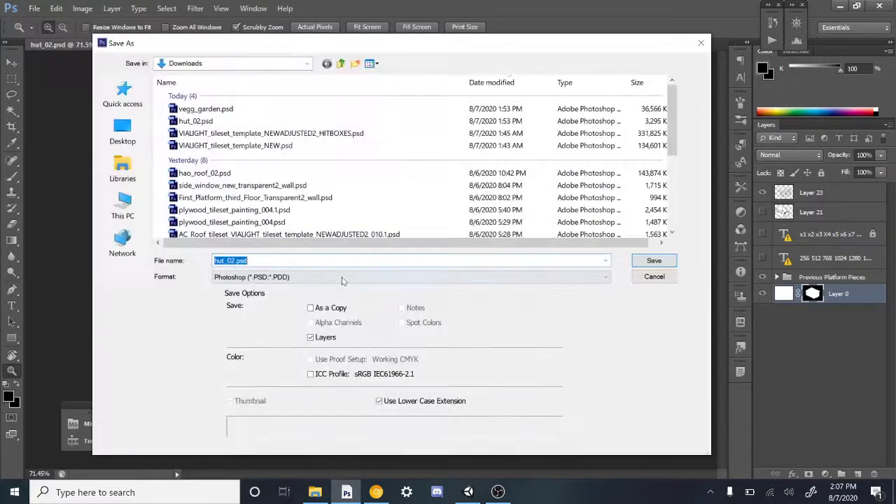
left_click(342, 278)
left_click(279, 415)
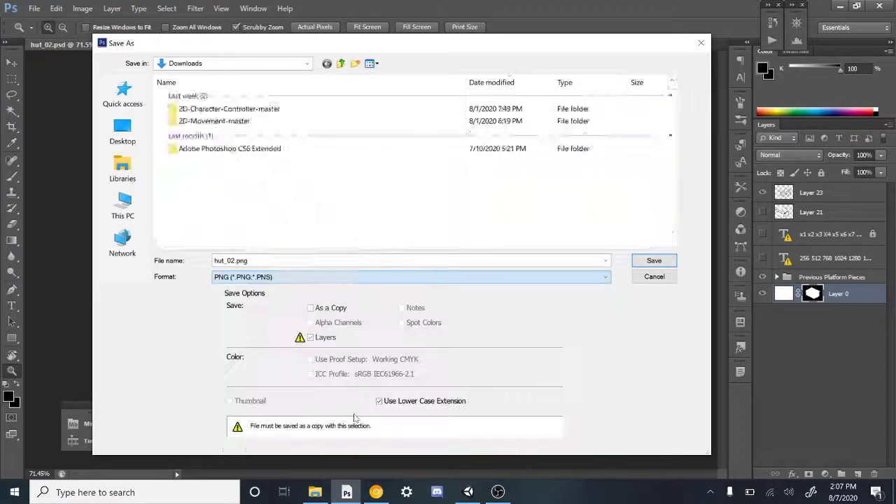
left_click(198, 109)
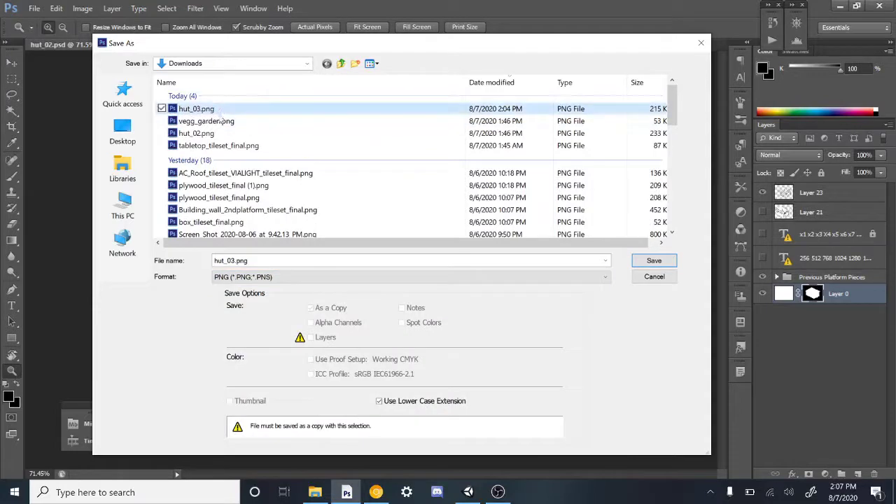
left_click(229, 261)
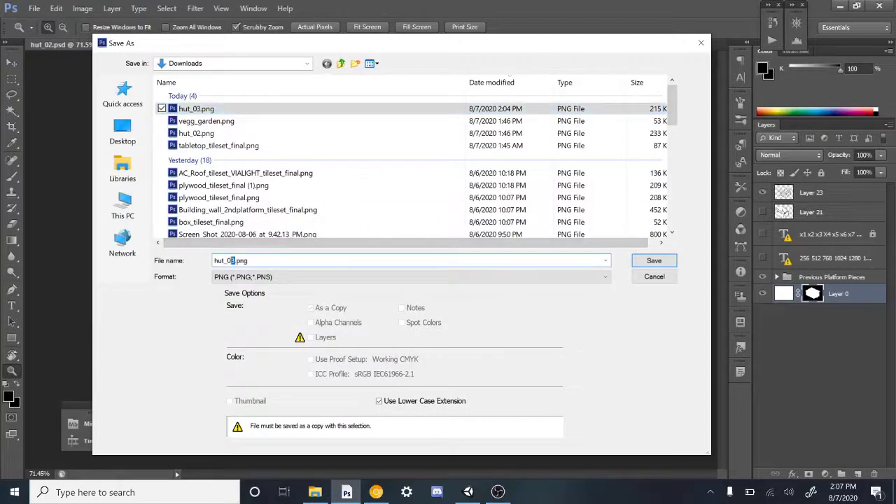
type("4")
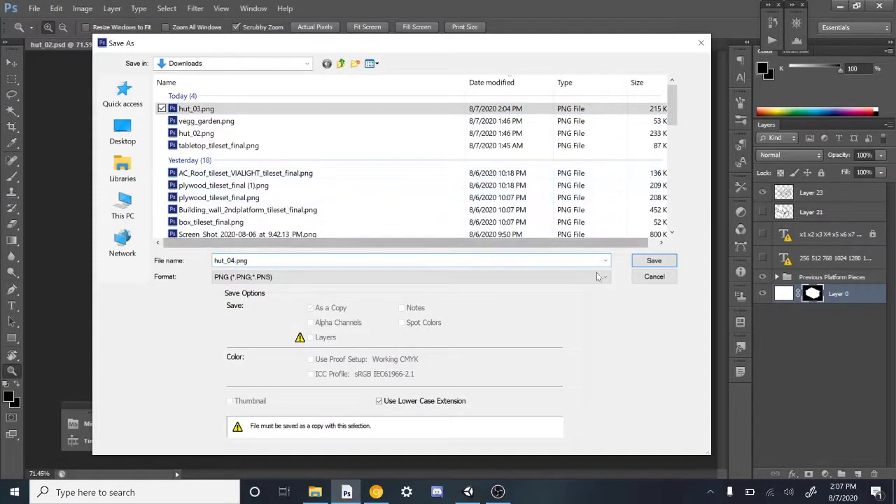
left_click(654, 261)
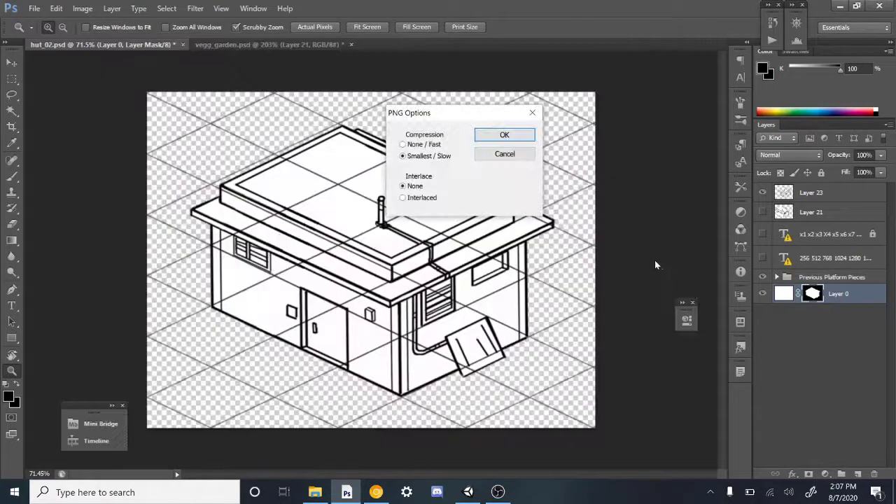
left_click(507, 133)
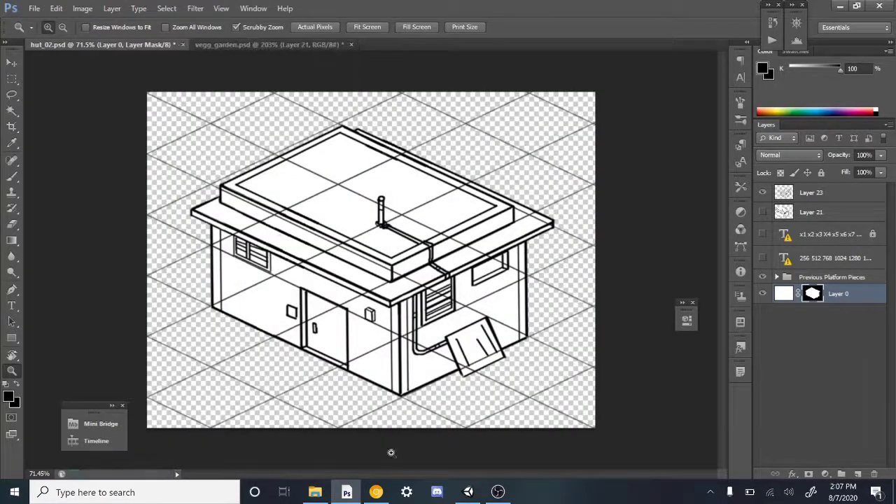
- Switch to Unity and import hut_04.png from the Downloads folder into the project's Roof_Pass2 tiles folder
left_click(498, 492)
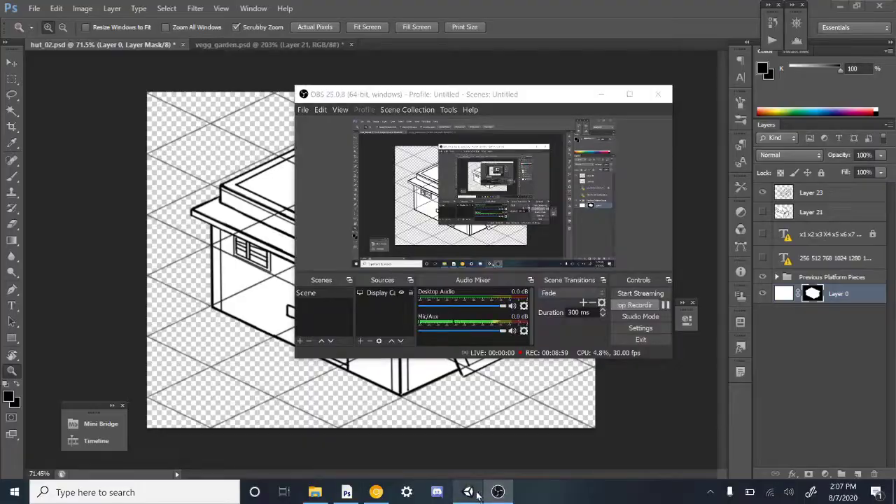
left_click(469, 492)
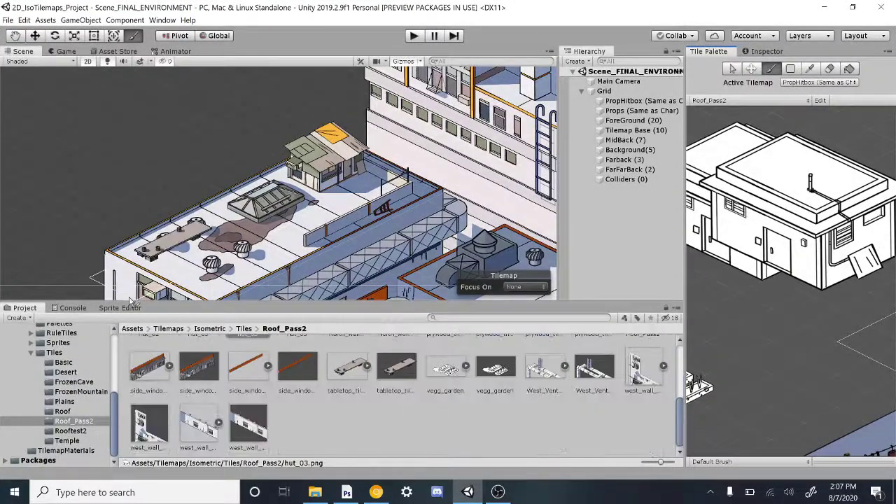
left_click(315, 492)
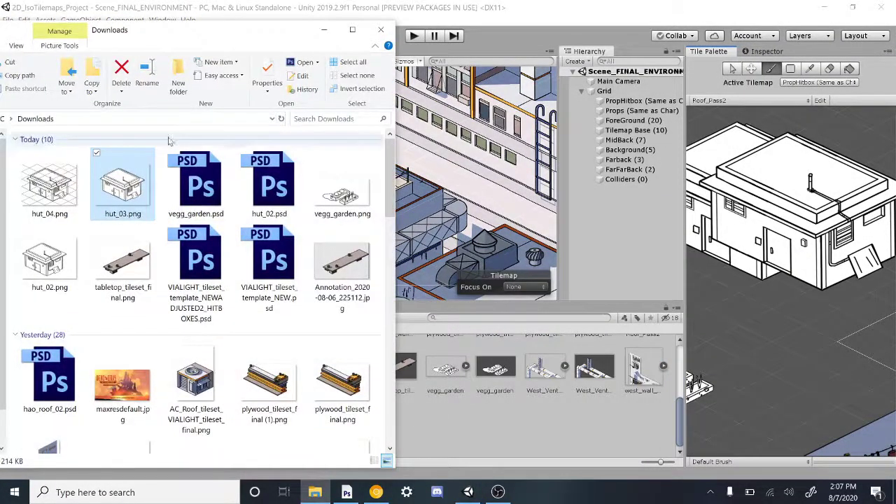
left_click(60, 195)
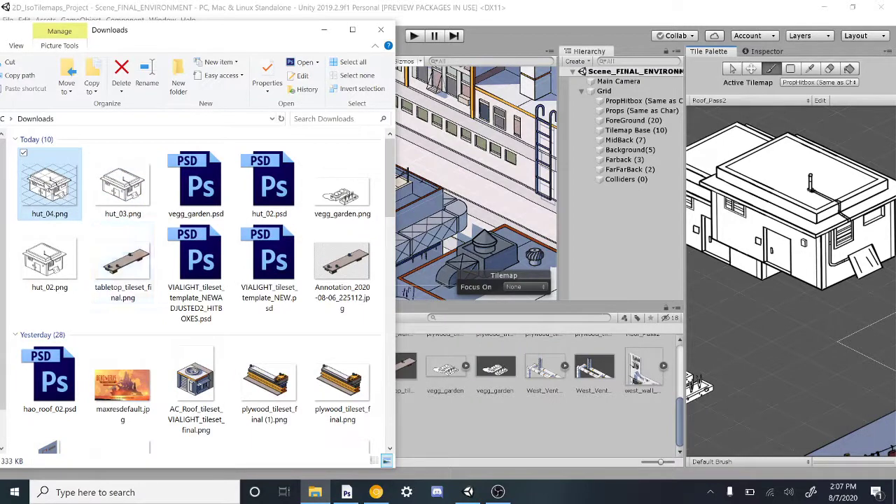
left_click_drag(60, 195, 464, 431)
left_click(323, 29)
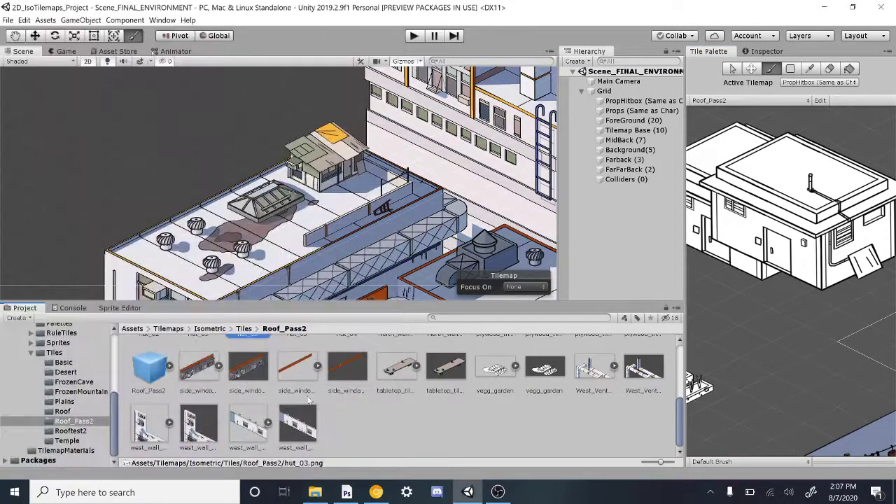
- Set the hut_04 sprite's pivot to Bottom Left in the Sprite Editor and apply the change
scroll(308, 401, "up", 2)
left_click(348, 420)
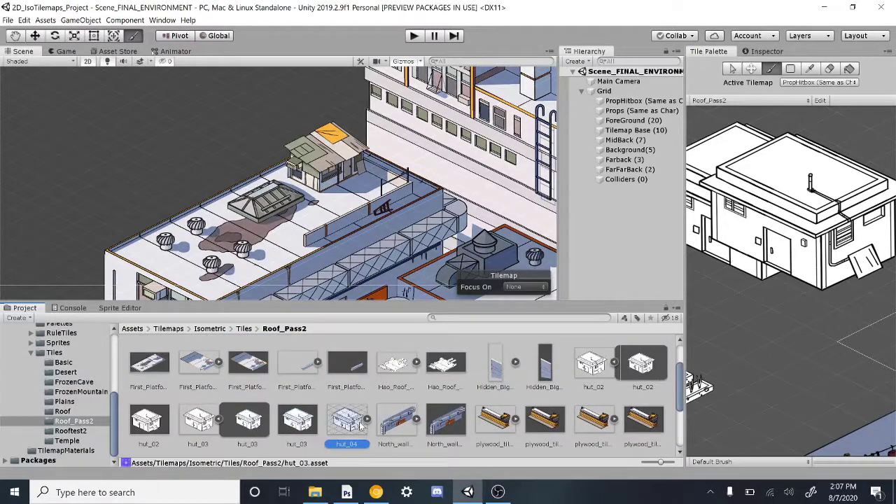
left_click(396, 422)
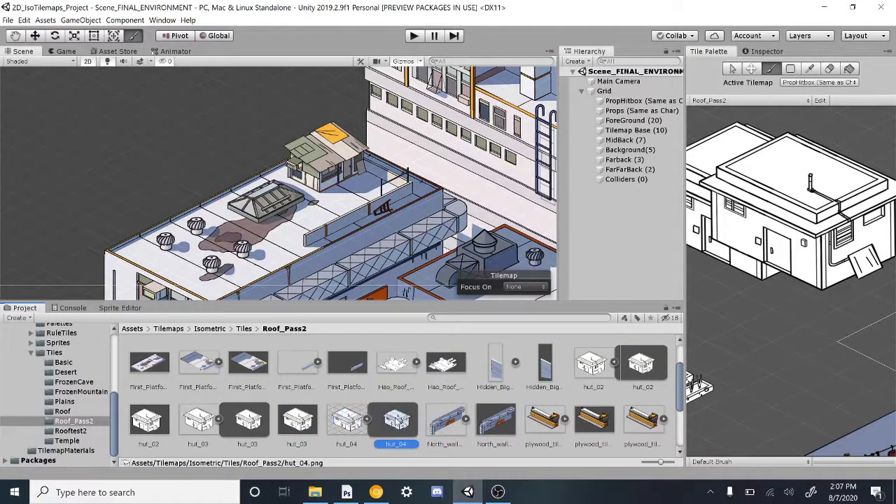
left_click(120, 308)
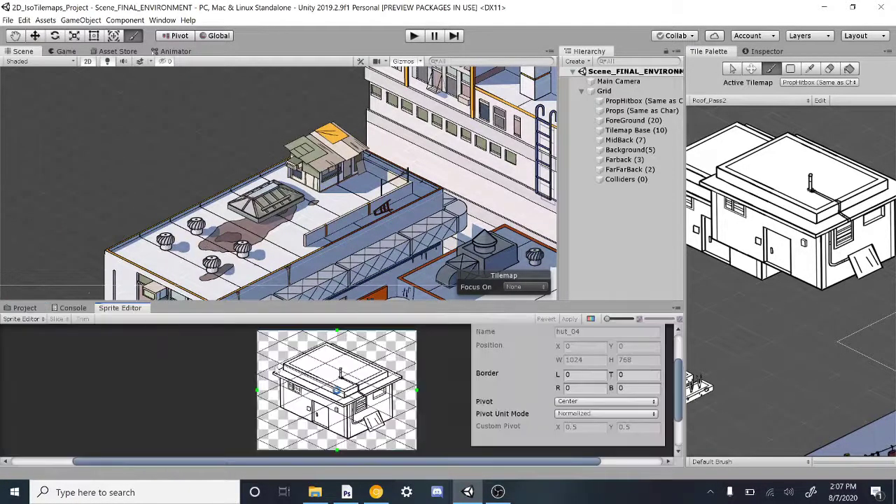
left_click(590, 406)
left_click(580, 364)
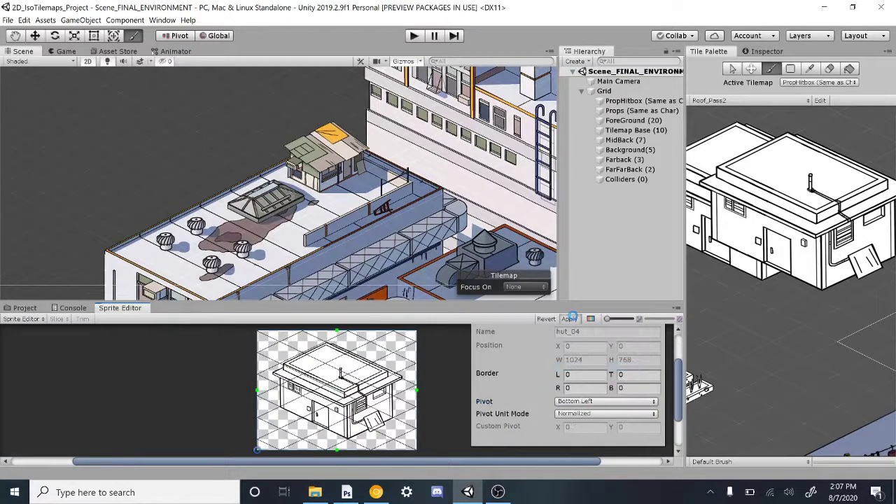
left_click(569, 319)
left_click(25, 308)
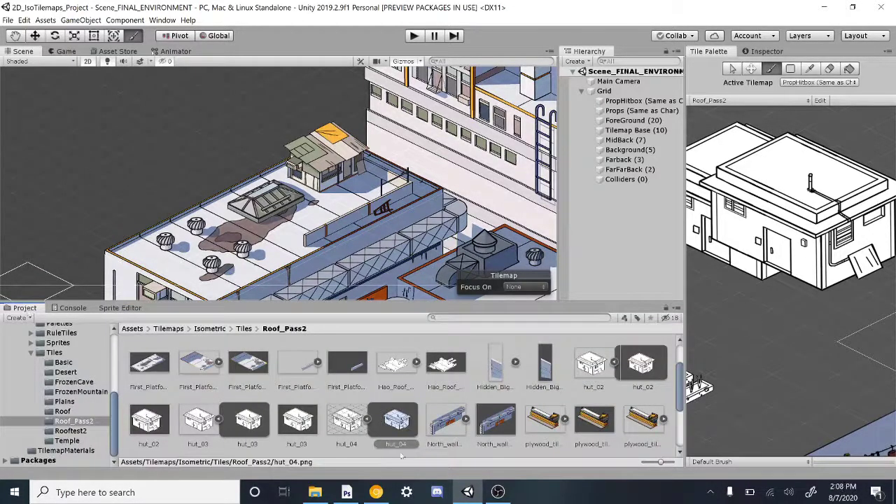
- Set the hut_04 texture's import settings to 256 pixels per unit and a max size of 8192, and apply them
left_click(340, 421)
left_click(760, 53)
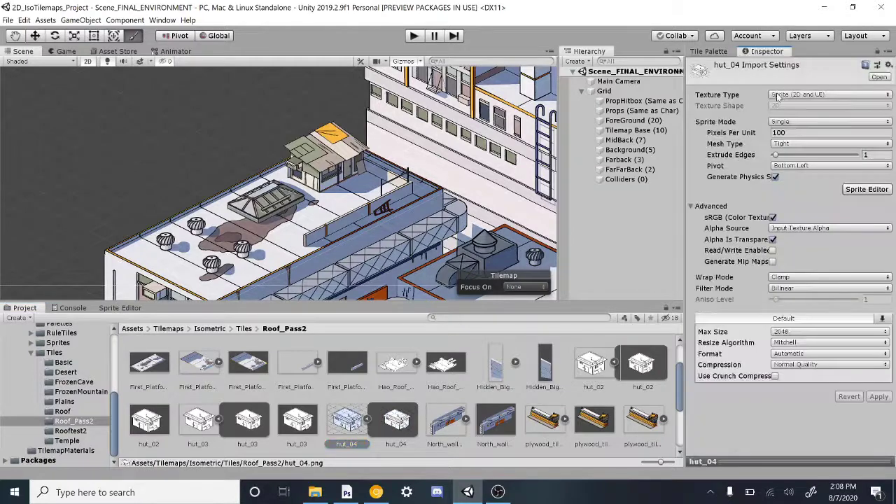
left_click(772, 132)
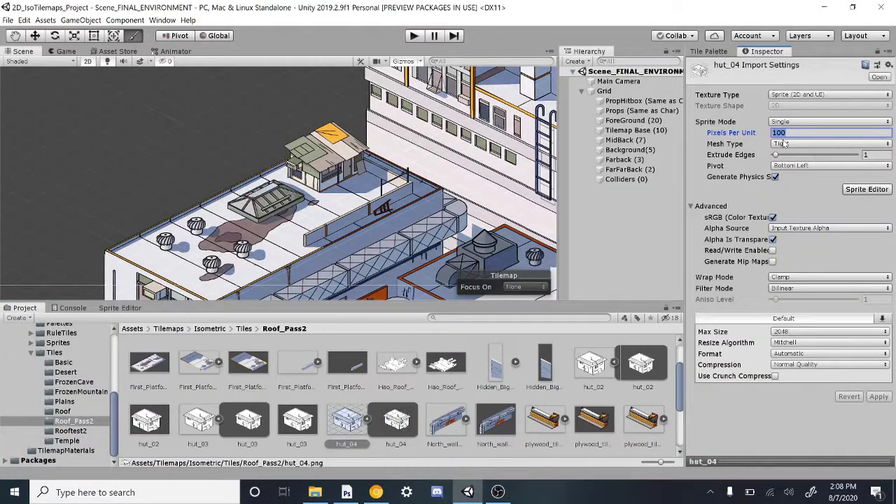
type("256")
left_click(839, 336)
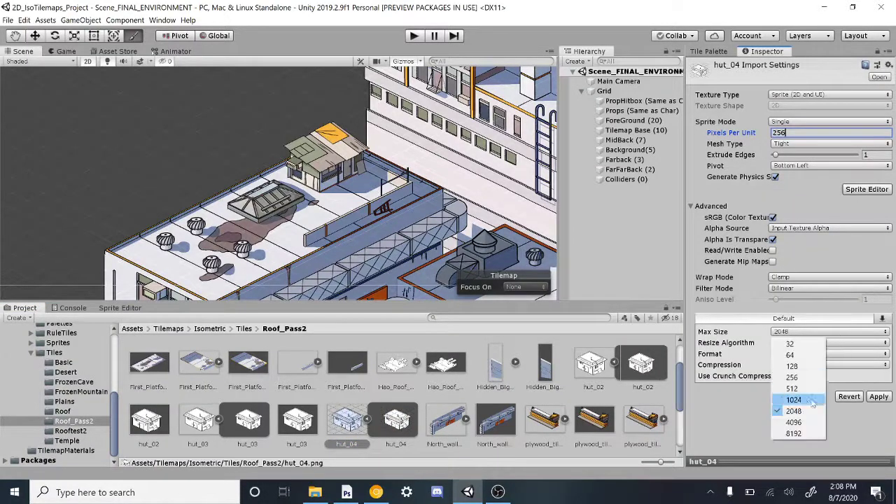
left_click(791, 429)
left_click(877, 396)
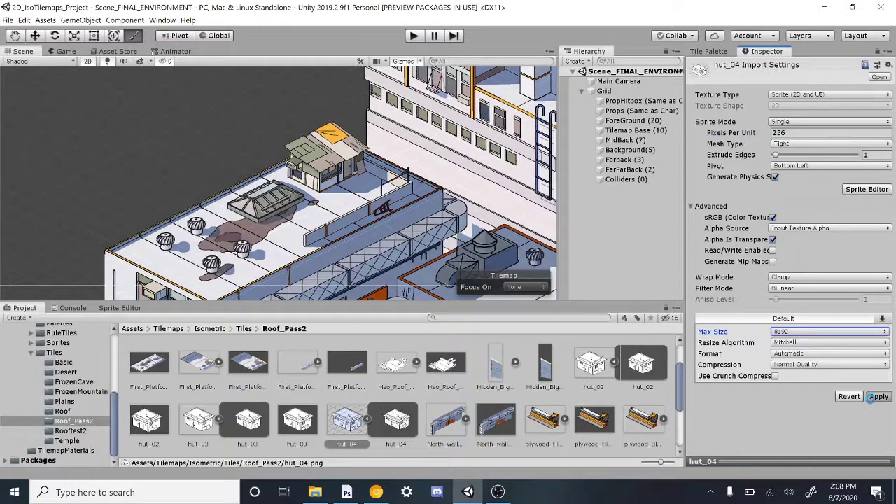
- Add hut_04 to an empty area of the Roof_Pass2 tile palette, saving the new tile as hut_04.asset in the Roof_Pass2 folder
left_click(343, 419)
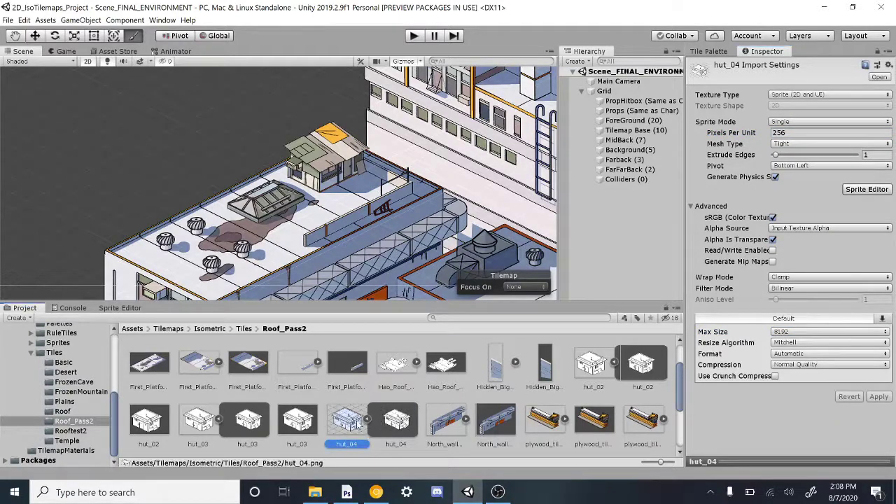
left_click(704, 51)
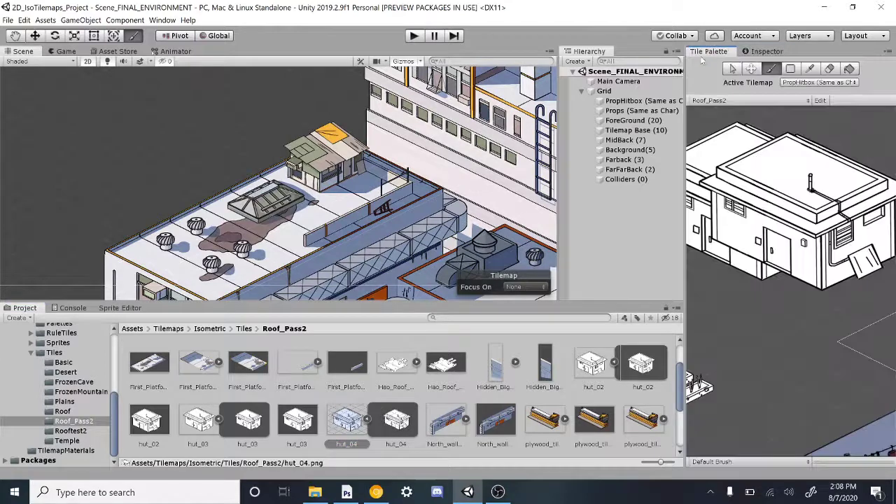
scroll(765, 317, "down", 6)
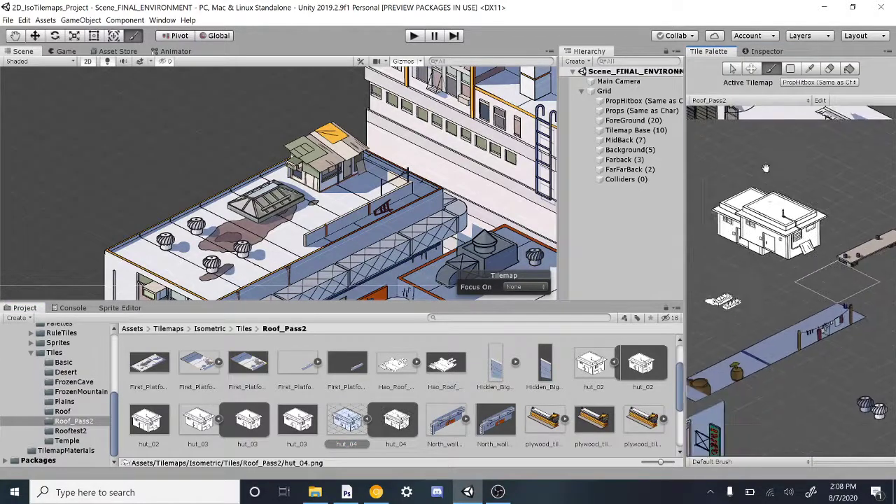
middle_click_drag(785, 259, 827, 108)
left_click_drag(347, 423, 770, 293)
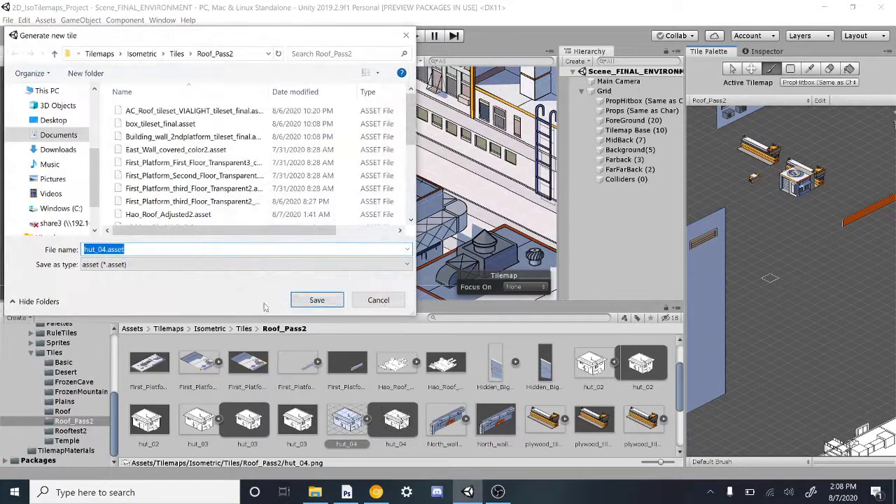
key("Return")
- Examine how the hut_04 tile's drawn grid and base edges line up with the isometric grid of the palette
scroll(819, 298, "up", 3)
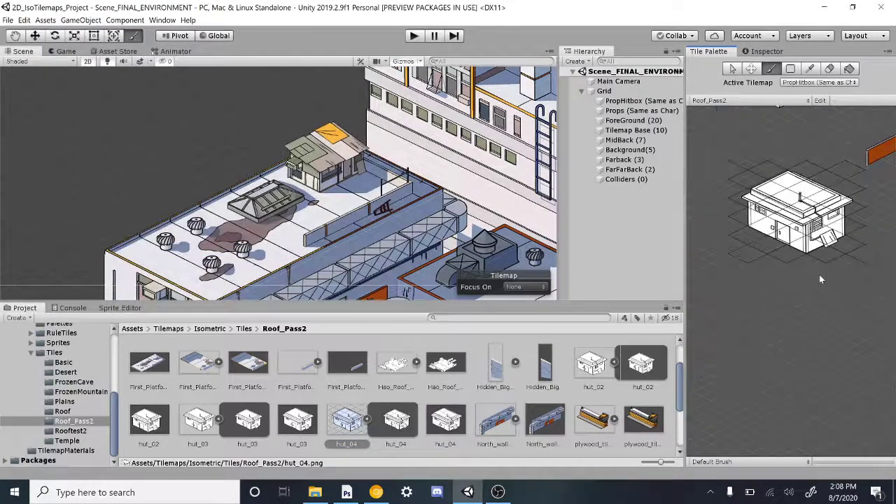
scroll(817, 270, "up", 4)
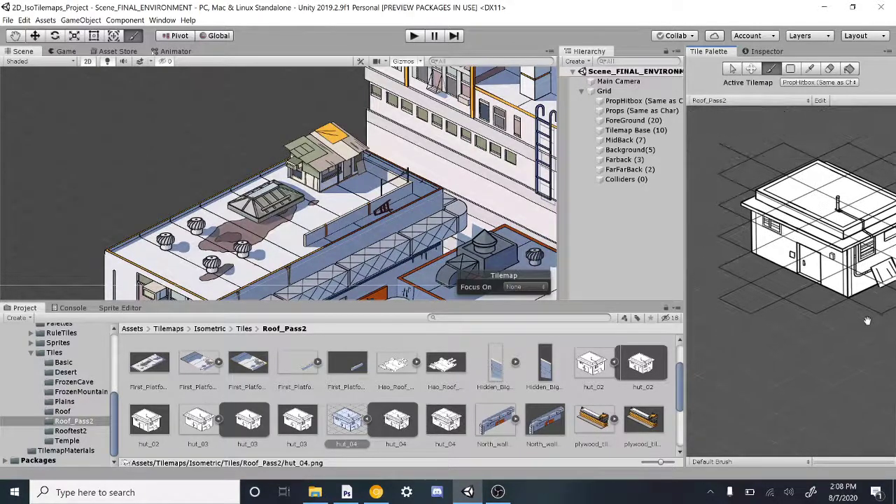
scroll(820, 318, "up", 1)
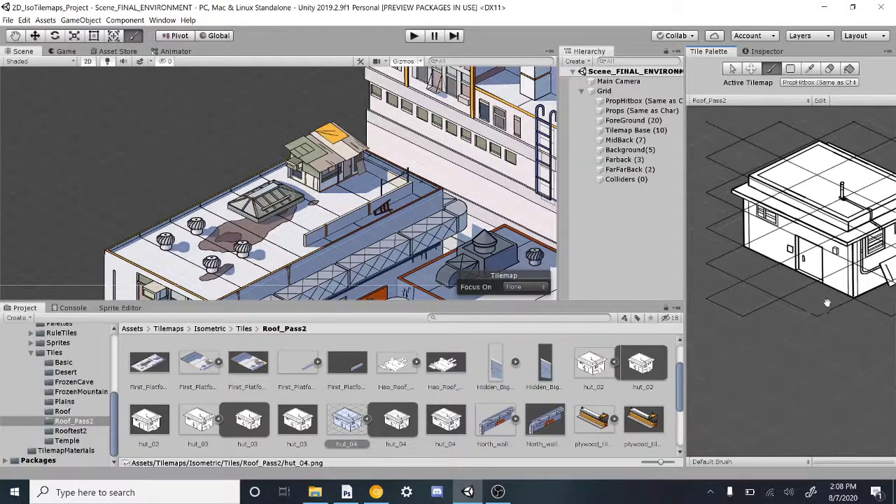
middle_click_drag(826, 302, 806, 305)
scroll(784, 305, "down", 3)
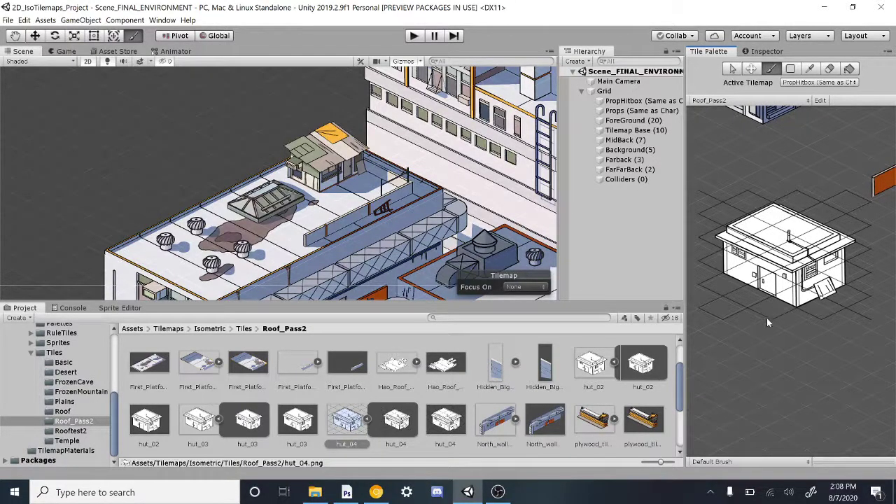
scroll(812, 312, "up", 1)
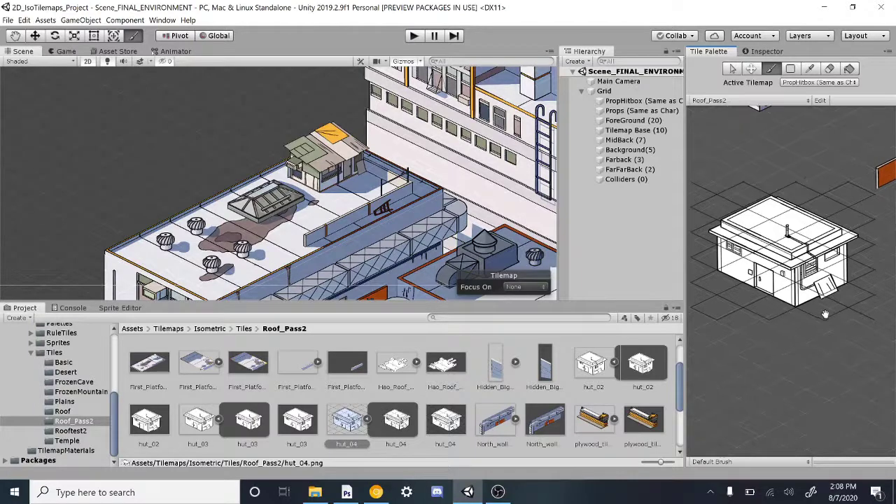
middle_click_drag(813, 313, 822, 313)
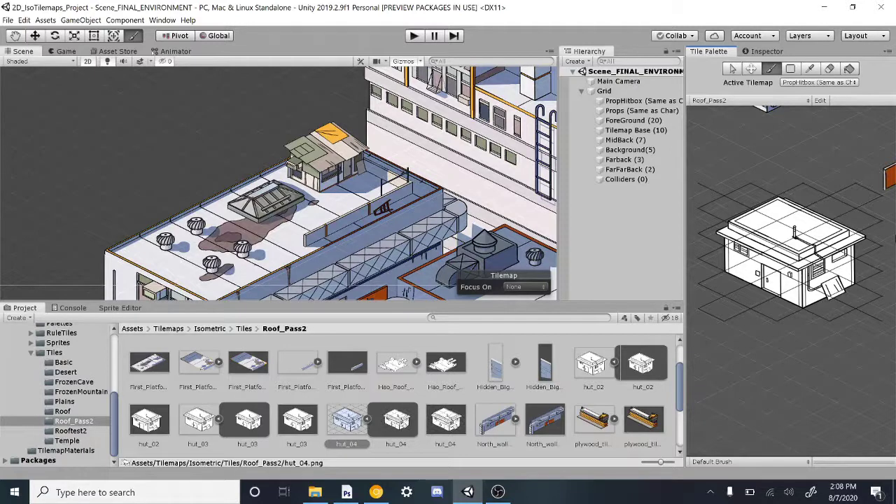
scroll(794, 293, "down", 5)
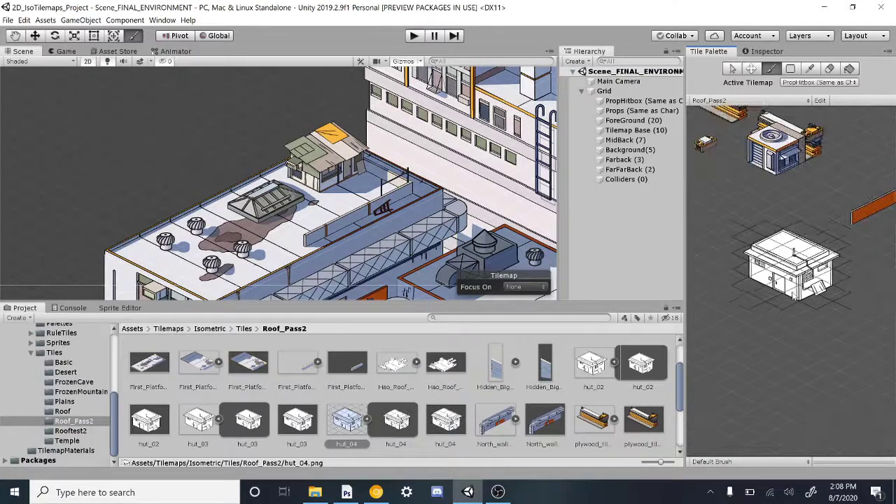
mouse_move(791, 312)
middle_mouse_down()
mouse_move(785, 350)
mouse_move(804, 330)
mouse_move(795, 323)
middle_mouse_up()
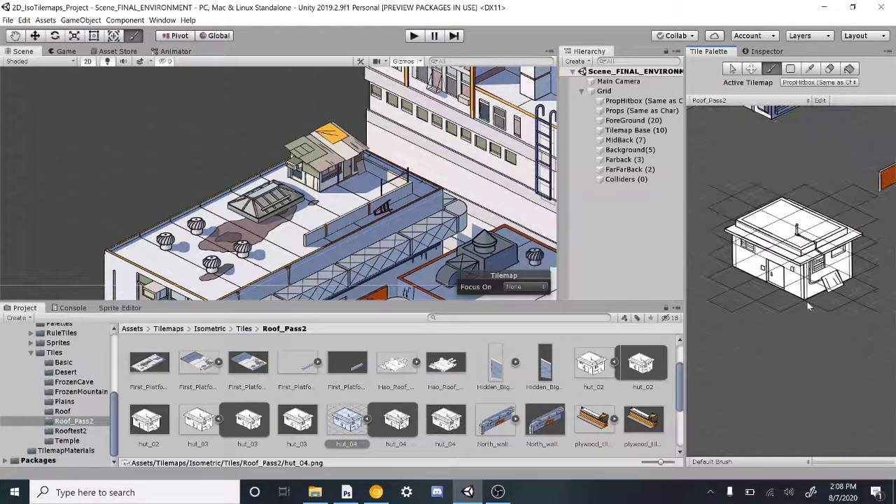
scroll(806, 300, "up", 2)
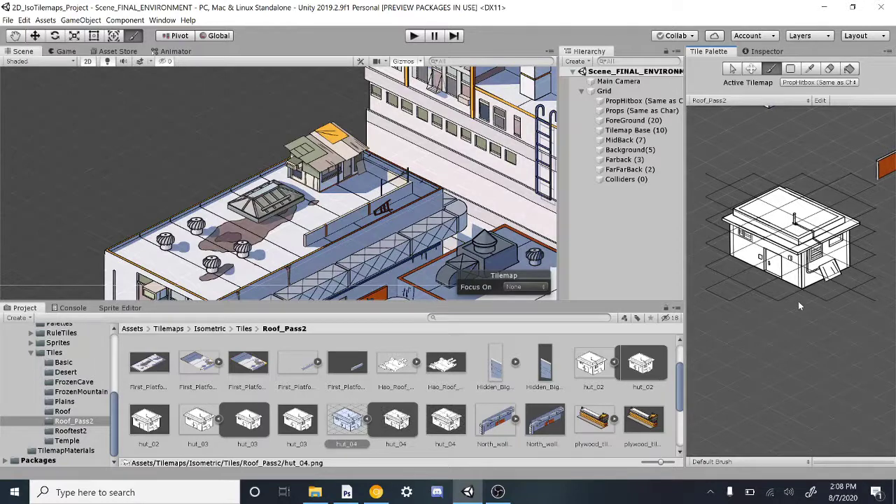
scroll(791, 306, "up", 2)
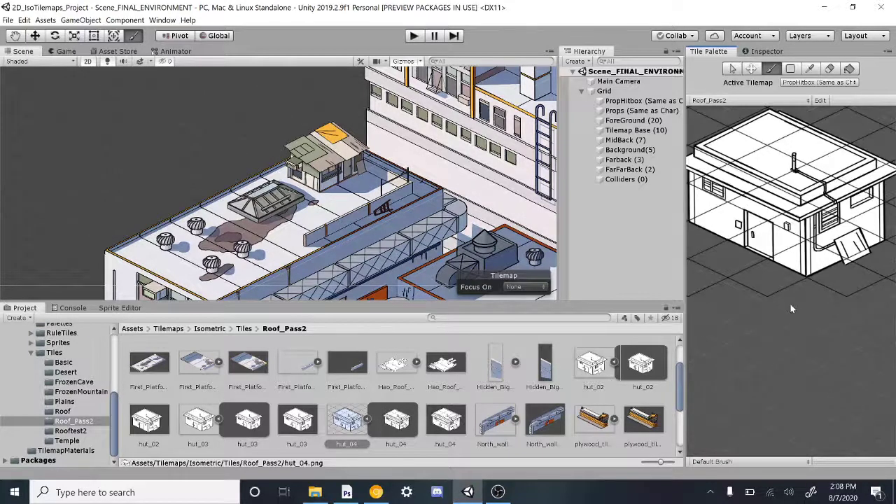
middle_click_drag(790, 304, 828, 337)
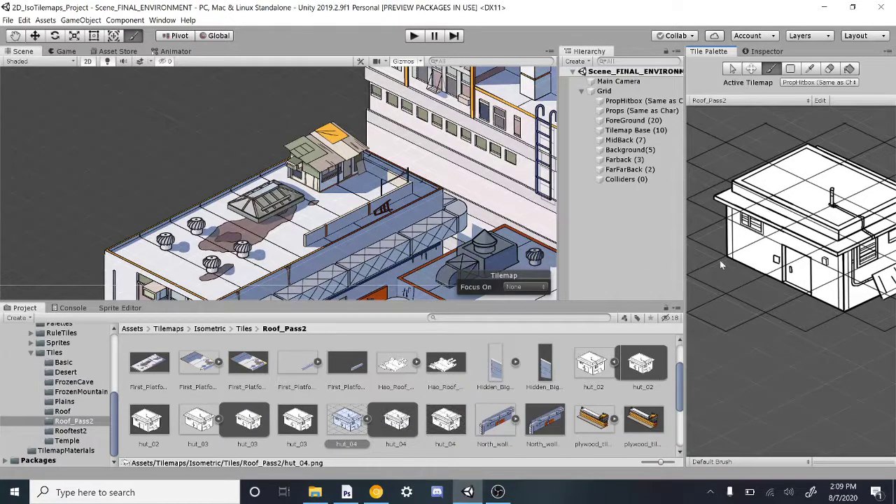
middle_click_drag(806, 309, 728, 353)
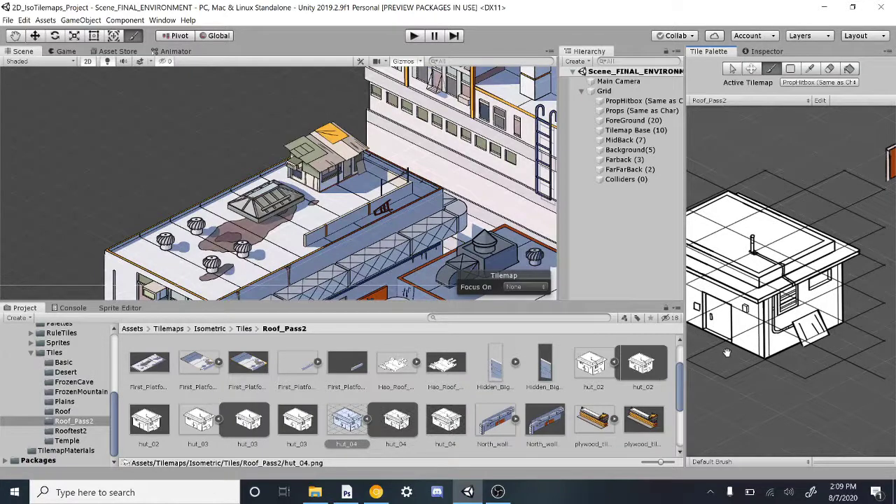
middle_click_drag(760, 319, 827, 294)
scroll(796, 302, "down", 1)
scroll(805, 293, "down", 1)
scroll(816, 290, "down", 3)
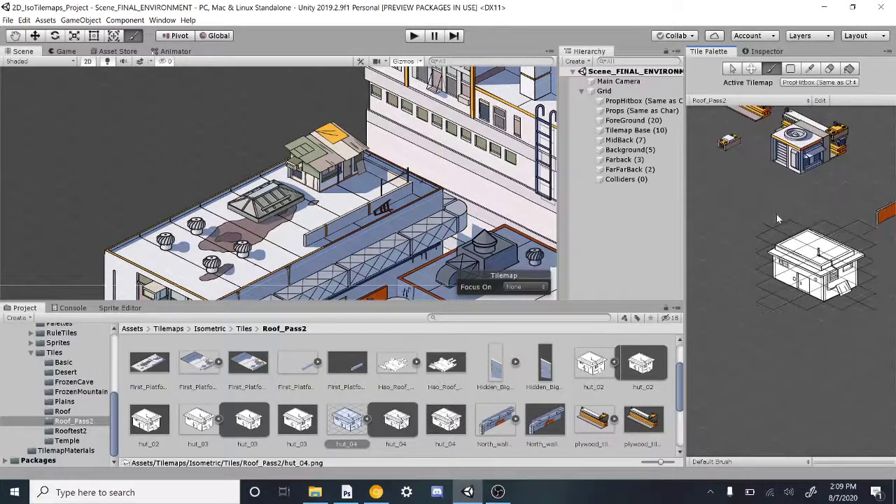
- Examine the tiles in the Roof_Pass2 palette and the uncoloured line-art rooftop in the scene
middle_click_drag(776, 214, 854, 361)
scroll(805, 286, "down", 3)
middle_click_drag(789, 214, 853, 323)
middle_click_drag(790, 196, 789, 376)
scroll(783, 302, "down", 5)
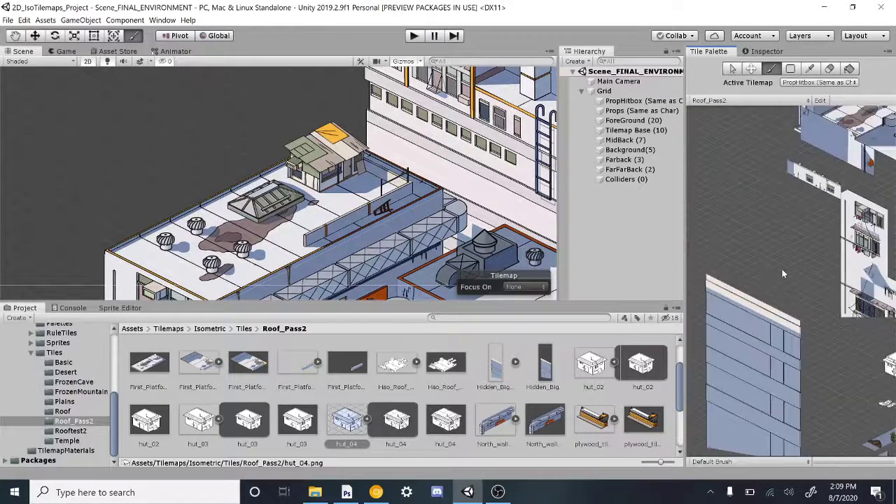
middle_click_drag(818, 253, 712, 414)
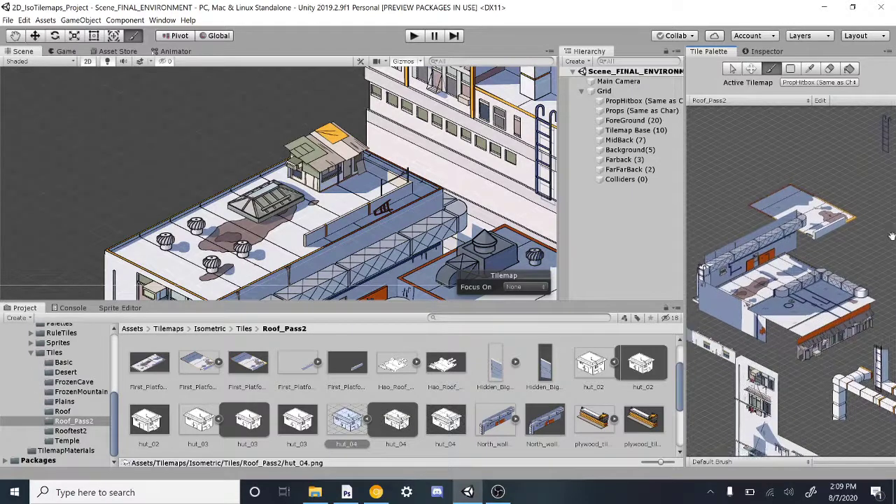
middle_click_drag(769, 342, 887, 222)
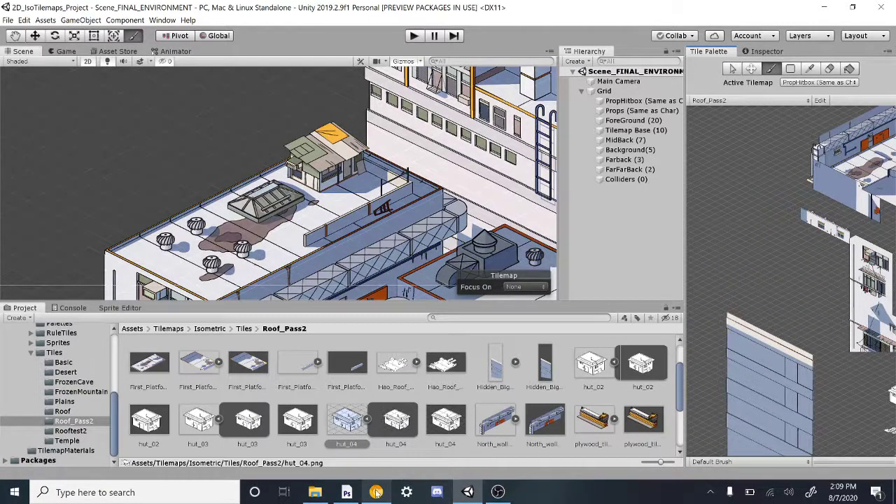
mouse_move(378, 492)
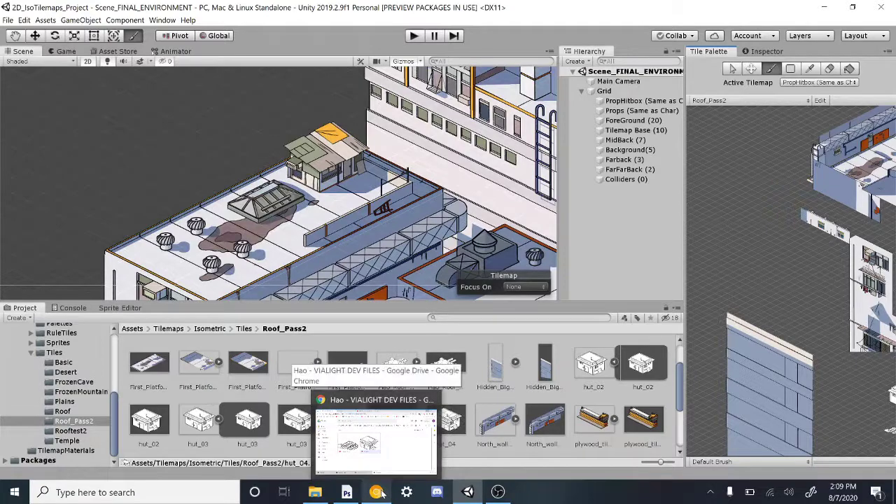
middle_click_drag(749, 310, 893, 389)
middle_click_drag(831, 284, 580, 132)
middle_click_drag(875, 168, 766, 230)
middle_click_drag(783, 156, 822, 349)
middle_click_drag(890, 271, 798, 297)
middle_click_drag(711, 386, 842, 186)
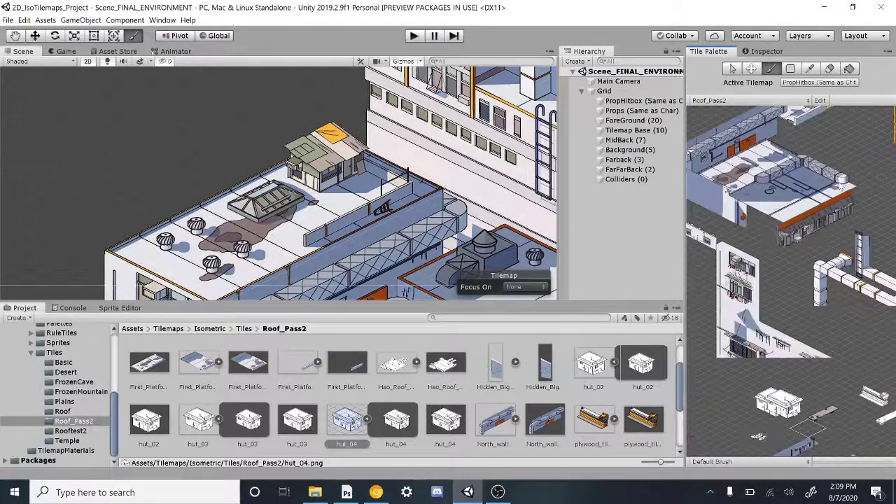
middle_click_drag(710, 275, 790, 203)
scroll(424, 146, "down", 5)
scroll(424, 146, "up", 6)
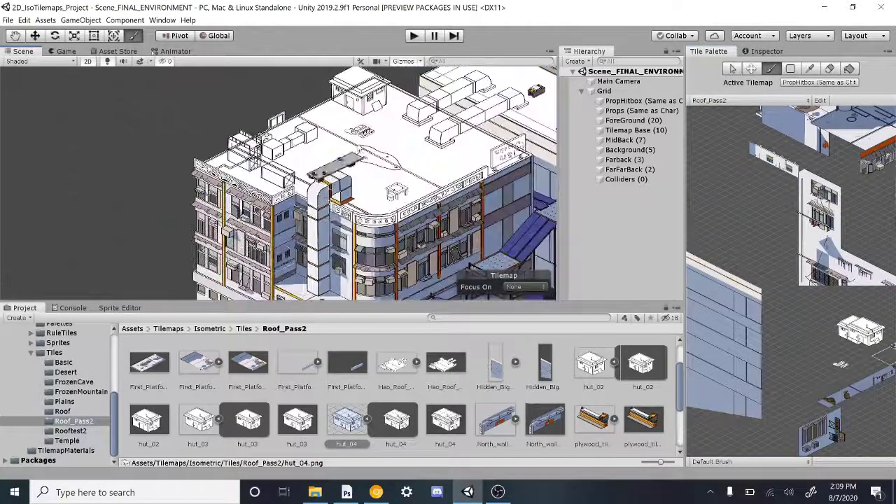
middle_click_drag(411, 143, 381, 147)
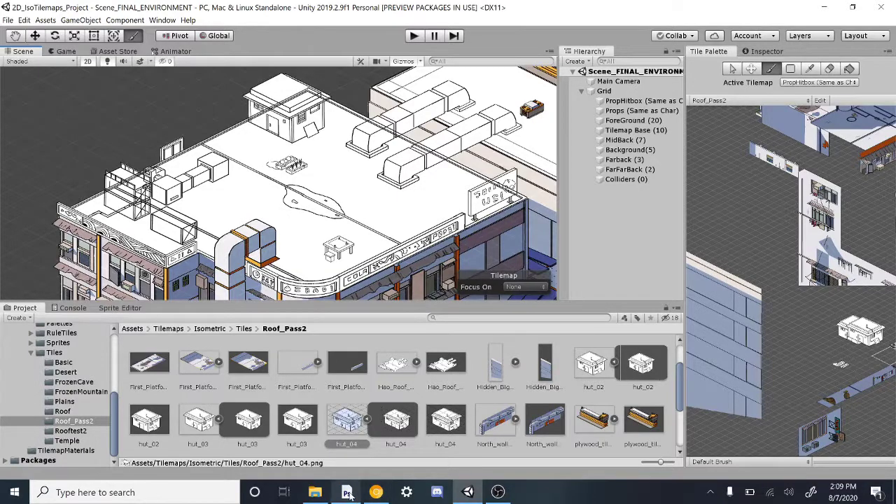
- Open hao_roof_02.psd from the Downloads folder in Photoshop and inspect its rooftop line art
left_click(376, 492)
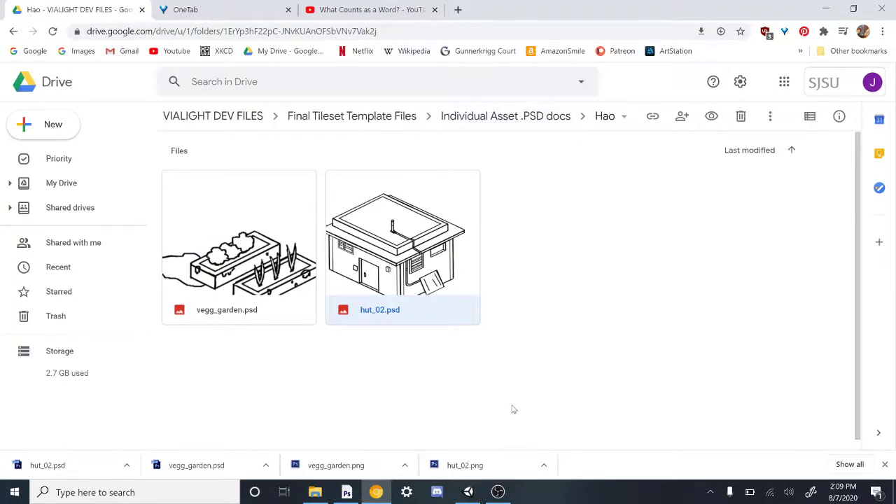
left_click(320, 495)
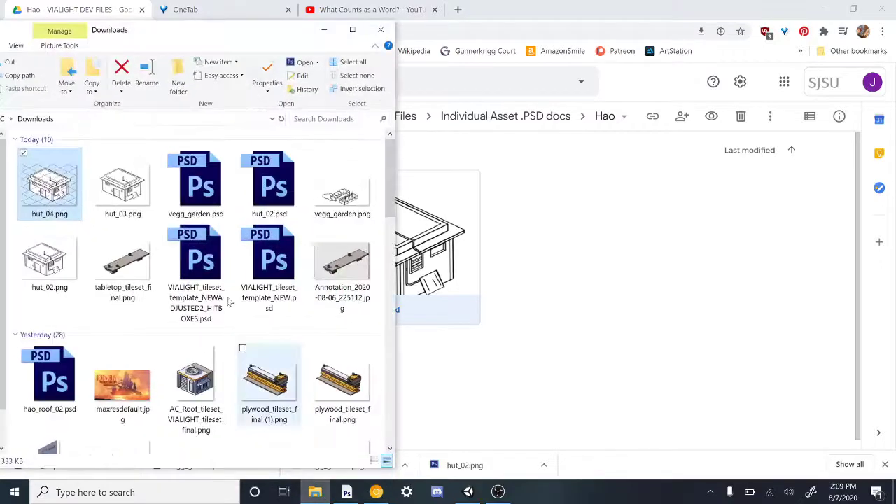
left_click(216, 279)
left_click(250, 262)
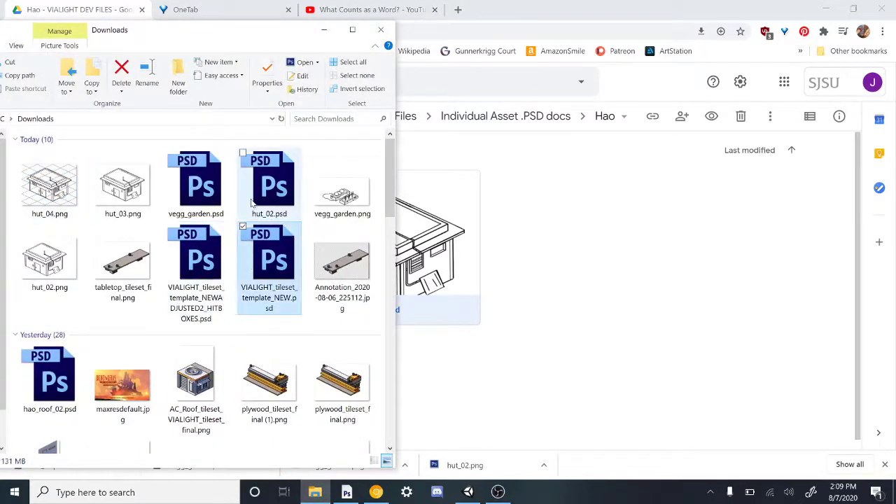
left_click(210, 201)
scroll(197, 327, "down", 3)
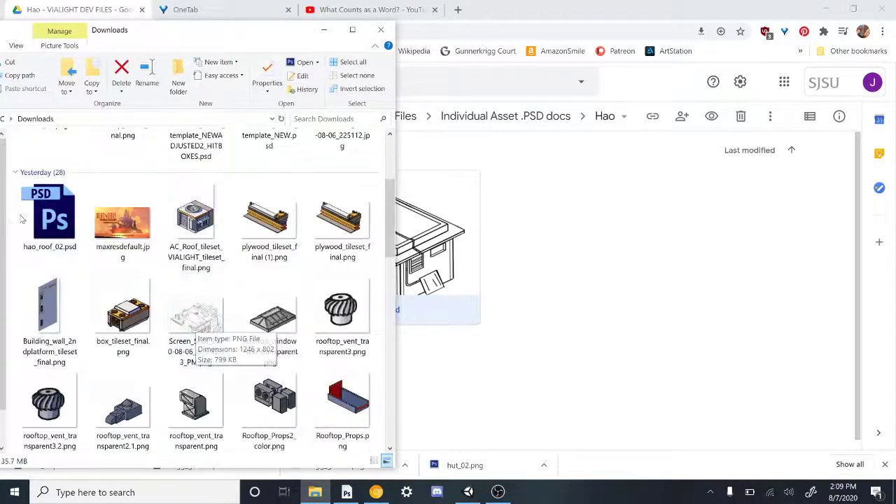
double_click(50, 210)
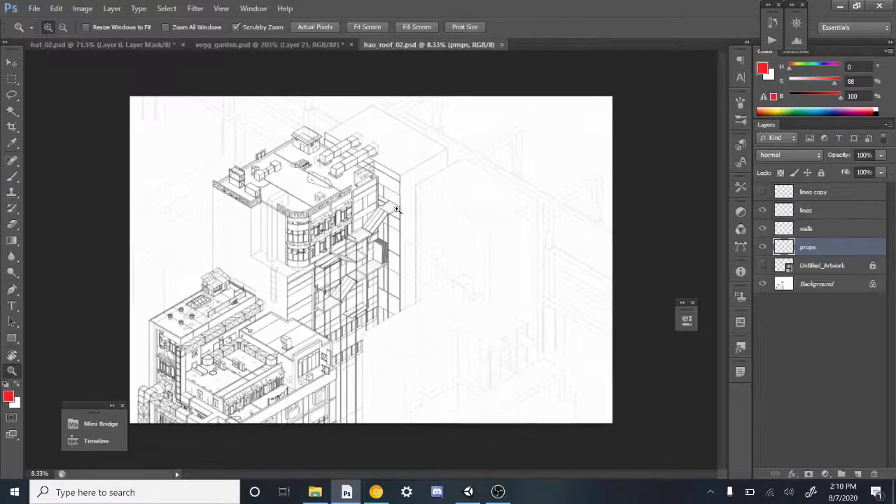
left_click_drag(329, 171, 392, 175)
left_click_drag(385, 175, 418, 117)
- Open the recent file Hao_Roof_Adjusted2.psd and inspect the rooftop and its props up close
left_click(33, 8)
mouse_move(126, 96)
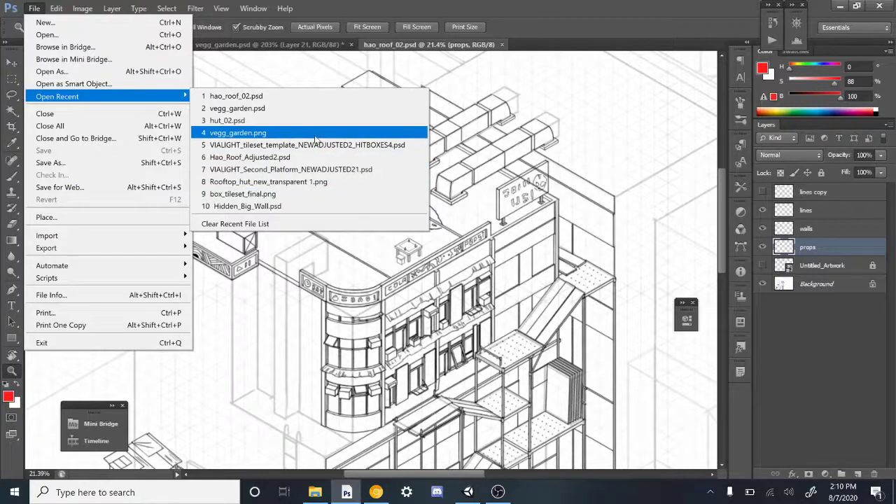
left_click(312, 157)
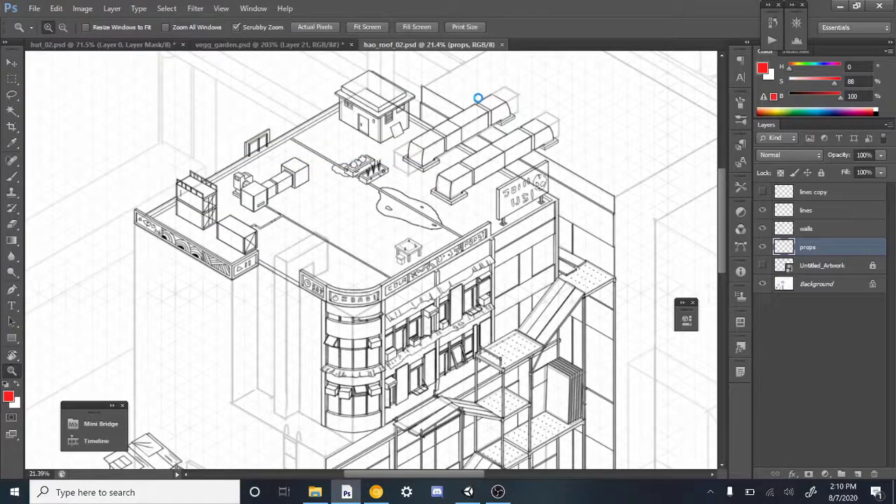
left_click(466, 196)
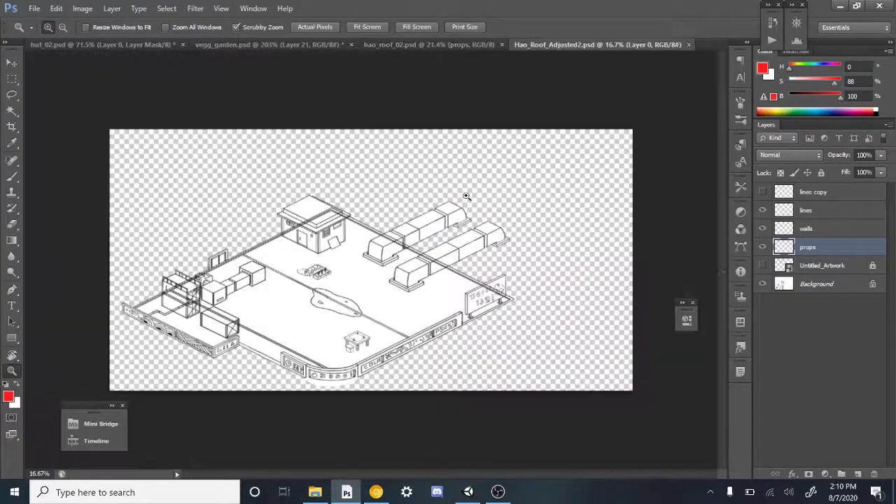
left_click_drag(356, 269, 571, 231)
left_click_drag(568, 263, 397, 287)
left_click_drag(306, 251, 501, 251)
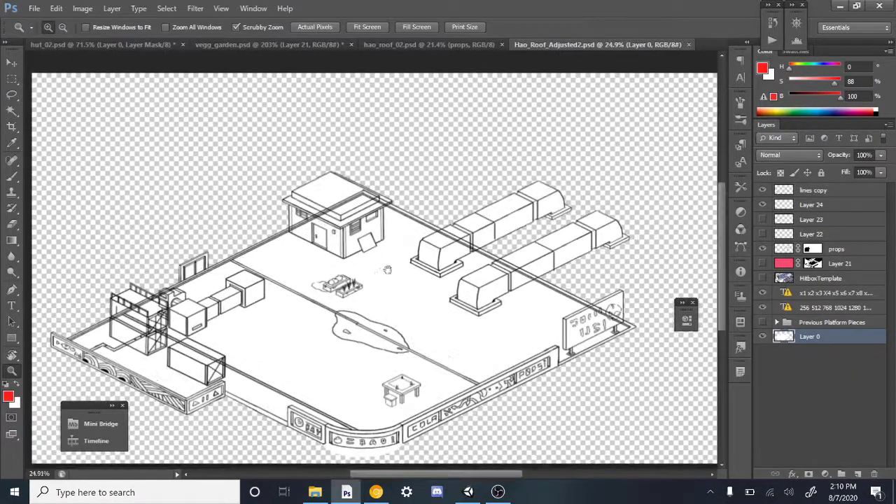
left_click_drag(392, 269, 420, 189)
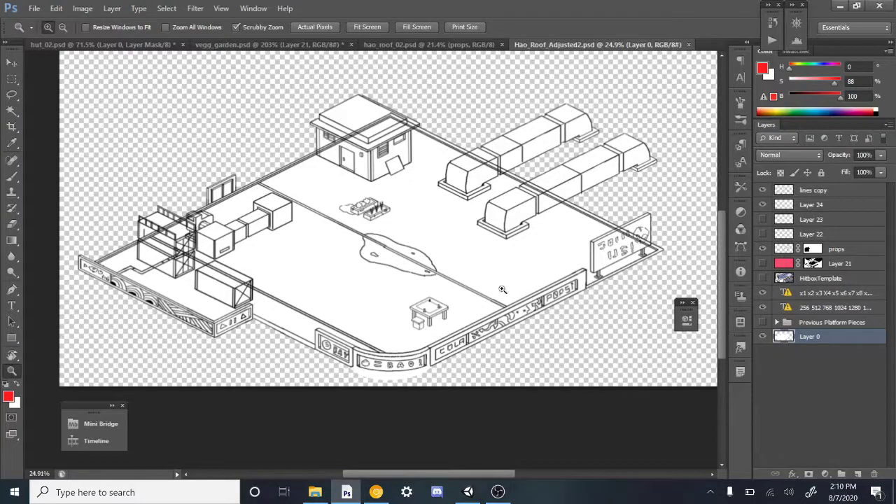
mouse_move(530, 285)
left_mouse_down()
mouse_move(506, 286)
mouse_move(523, 298)
left_mouse_up()
- Switch to Unity to review the rooftop in the scene, and return to the rooftop drawing in Photoshop
left_click(498, 492)
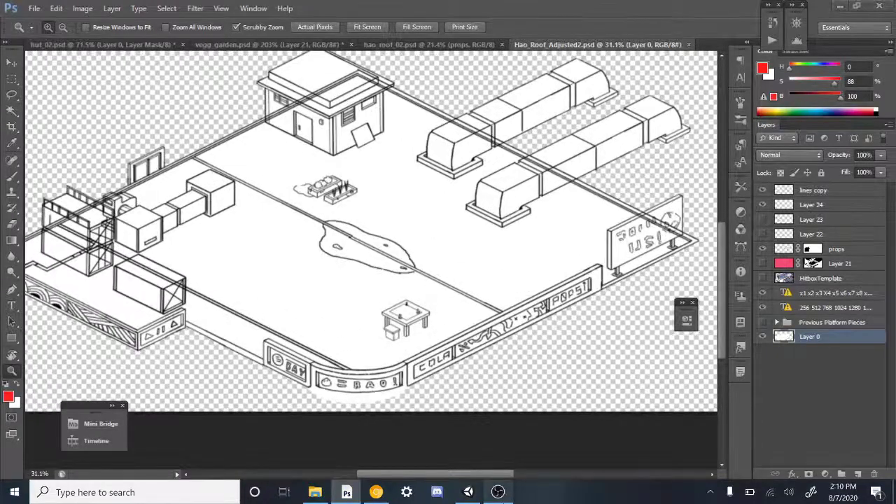
left_click(467, 491)
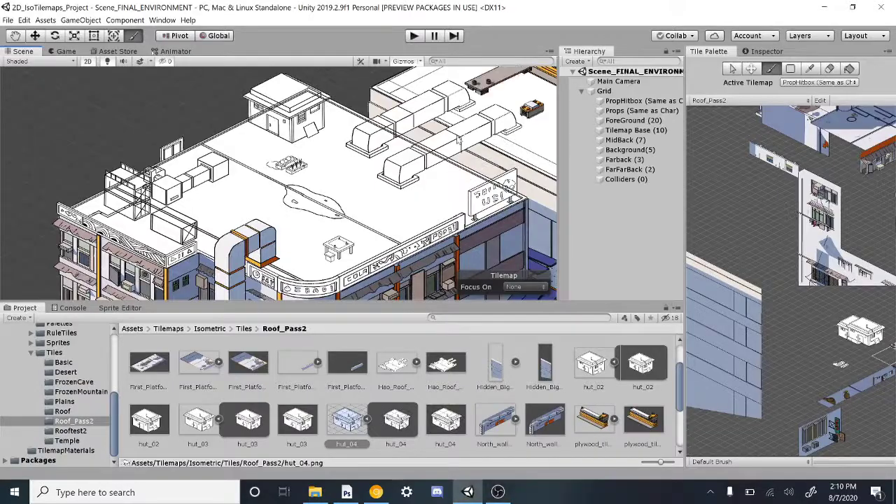
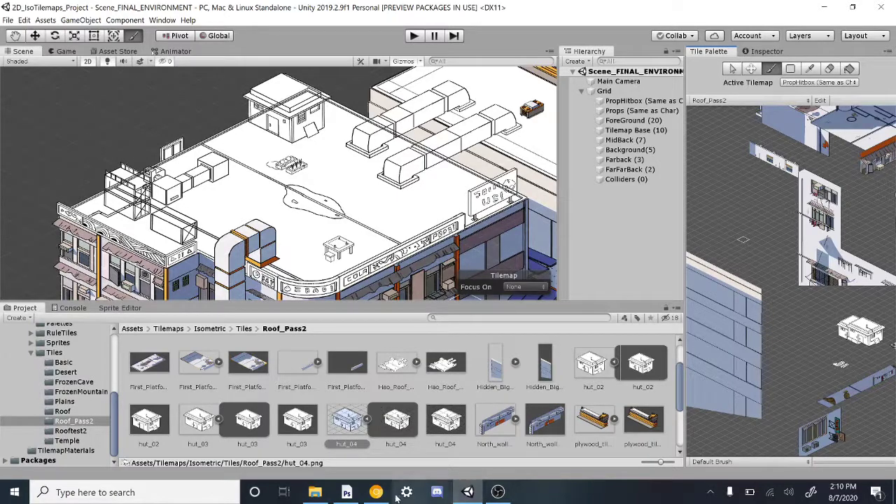
left_click(348, 492)
scroll(351, 200, "down", 1)
scroll(381, 198, "down", 1, "alt")
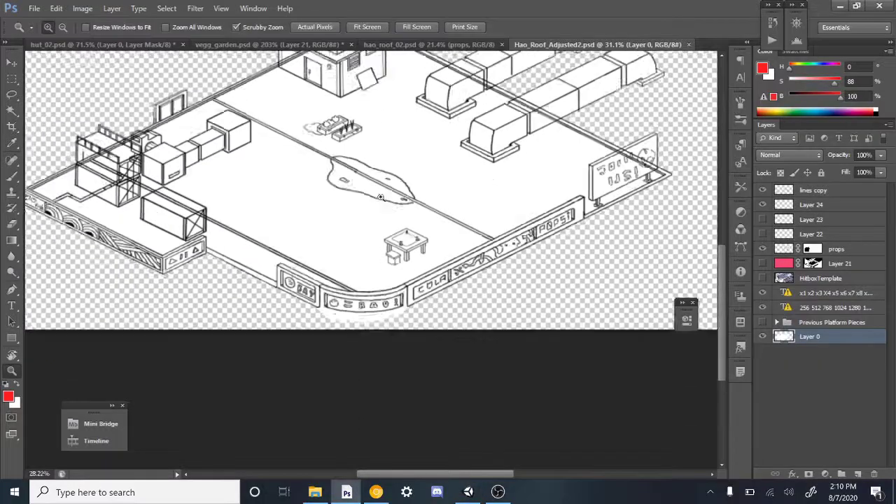
left_click_drag(380, 197, 384, 301)
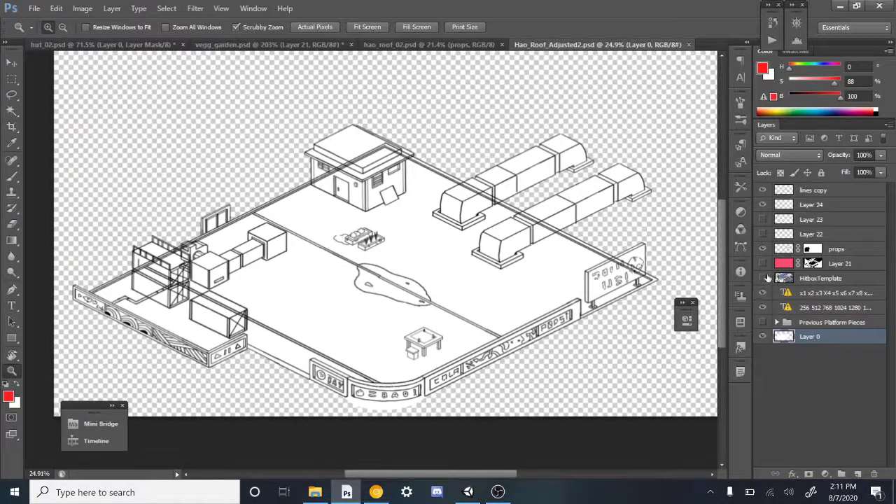
- Toggle the visibility of the props, lines copy and Layer 24 layers to check what each contains
left_click(762, 249)
left_click(762, 249)
left_click(762, 249)
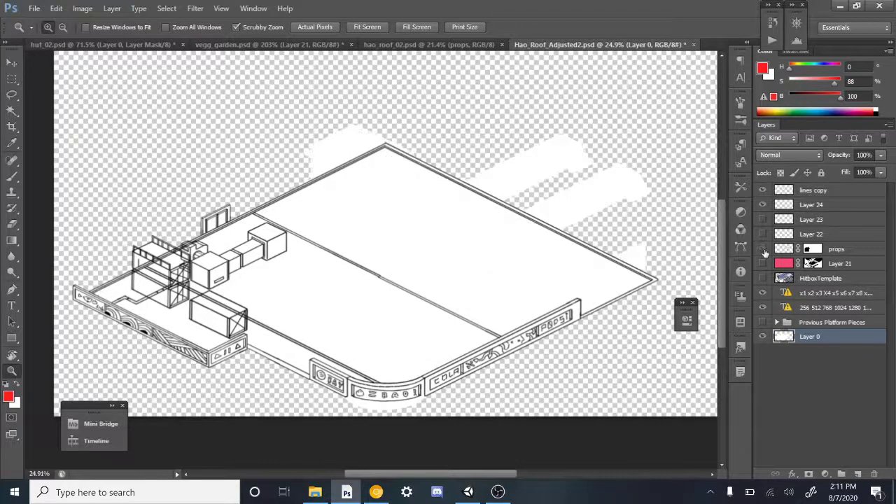
left_click(762, 249)
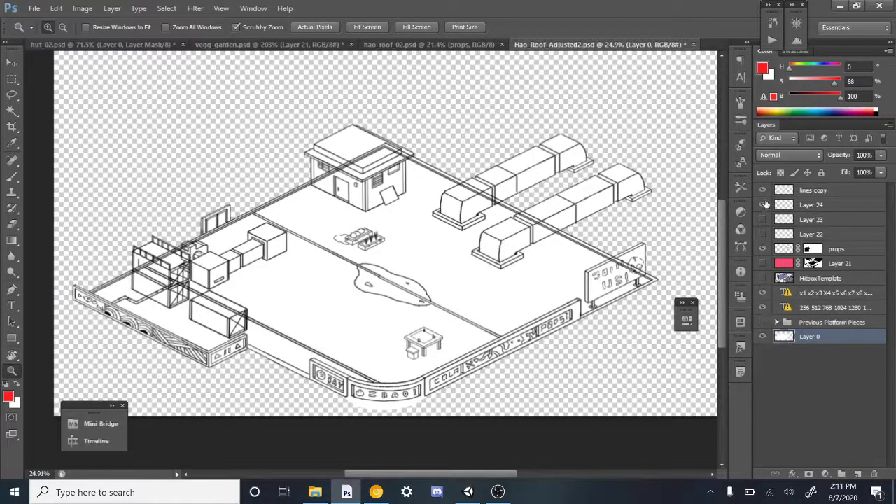
left_click(762, 190)
left_click(762, 190)
left_click(762, 206)
left_click(762, 205)
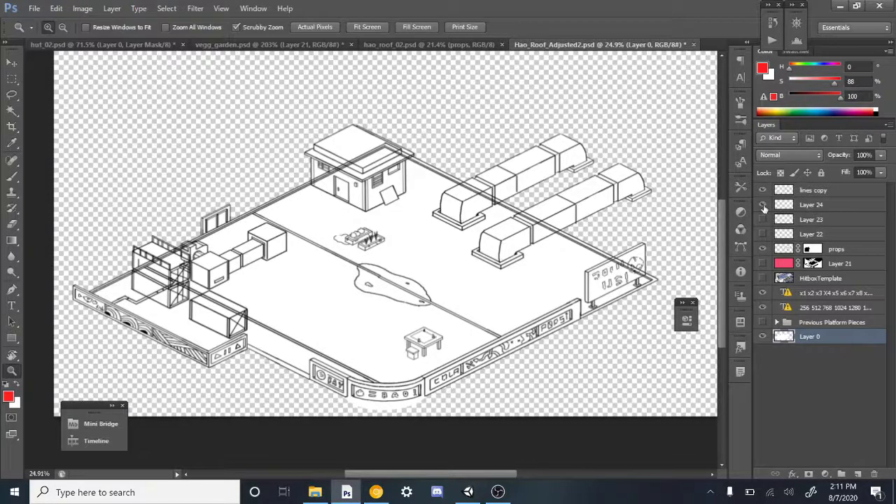
left_click(762, 249)
left_click(762, 249)
- Apply the layer mask of the props layer
left_click(823, 253)
right_click(816, 251)
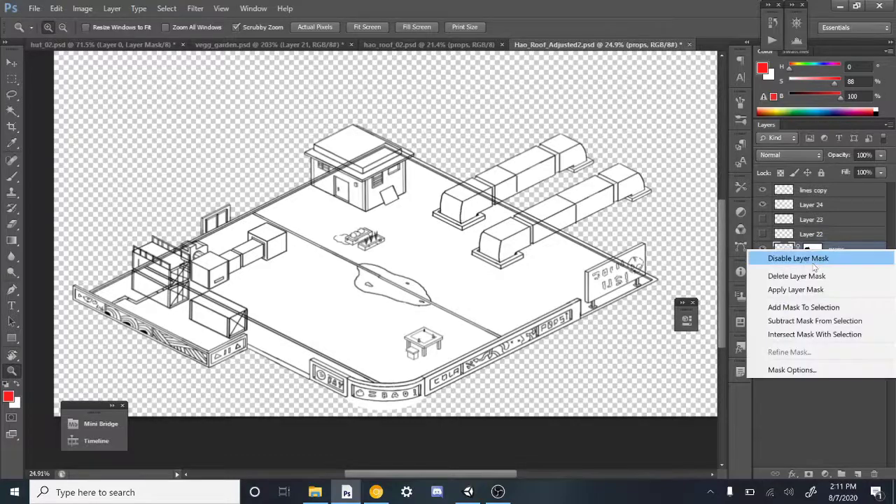
left_click(846, 289)
- Select the whole hut on the props layer with a freehand Lasso outline
left_click_drag(411, 143, 590, 222)
key("l")
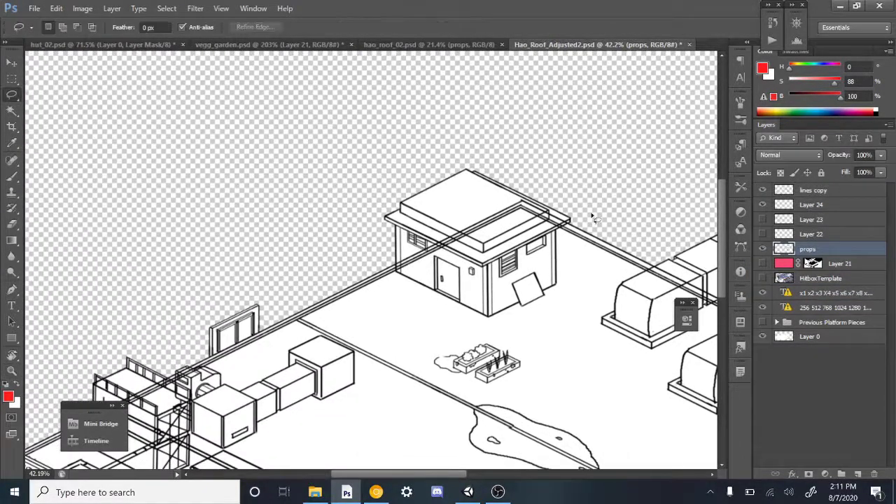
mouse_move(599, 253)
left_mouse_down()
mouse_move(489, 330)
mouse_move(609, 214)
mouse_move(586, 200)
left_mouse_up()
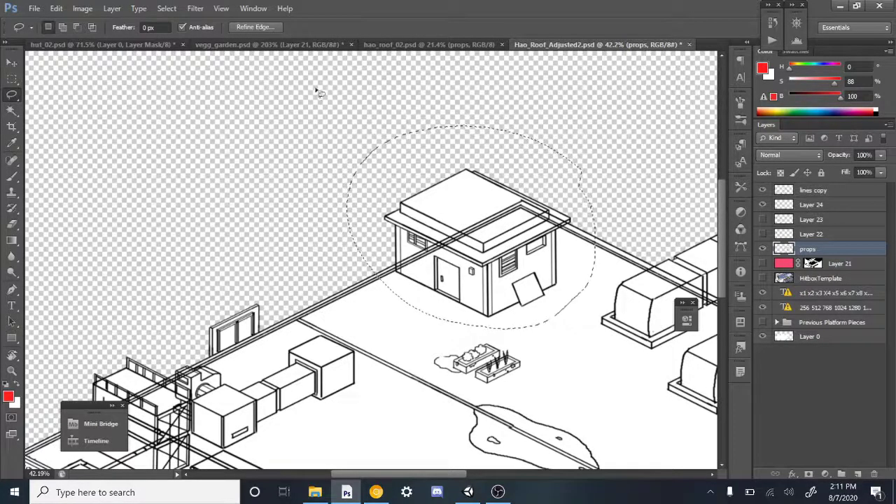
- Switch to the hut_02.psd document and check its canvas size in pixels
left_click(98, 44)
key("z")
left_click_drag(560, 228, 547, 230)
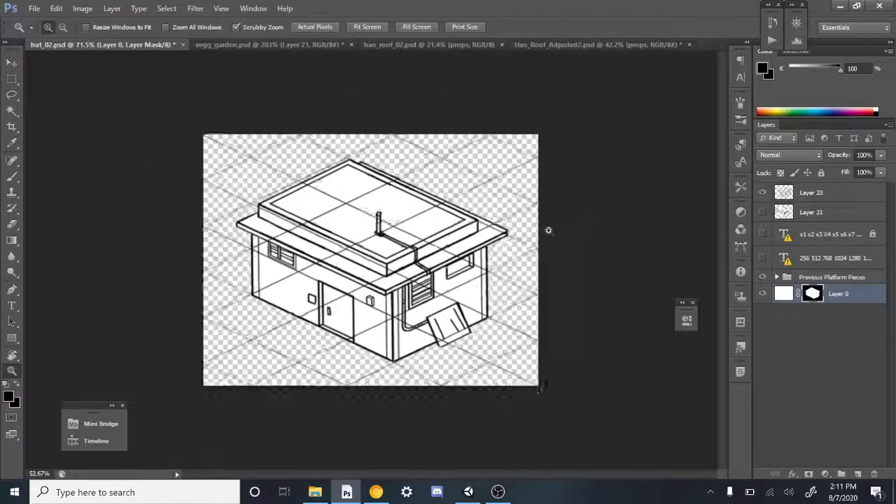
left_click(545, 225)
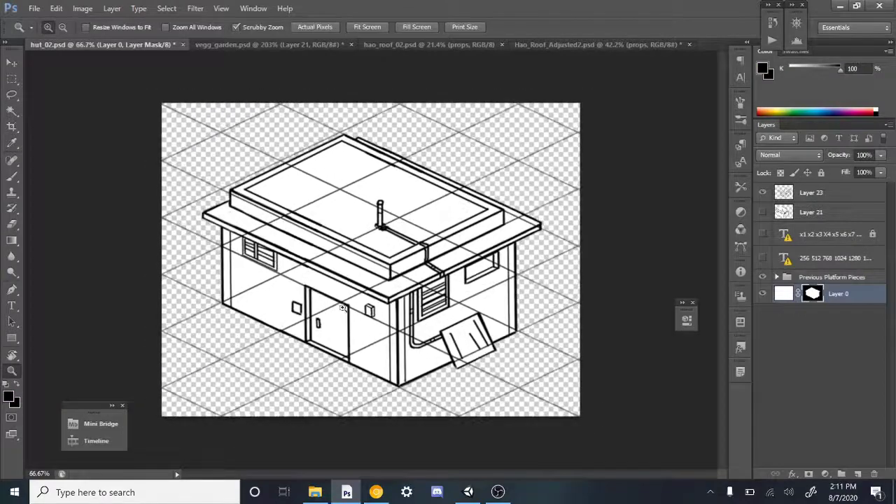
left_click(83, 8)
left_click(141, 114)
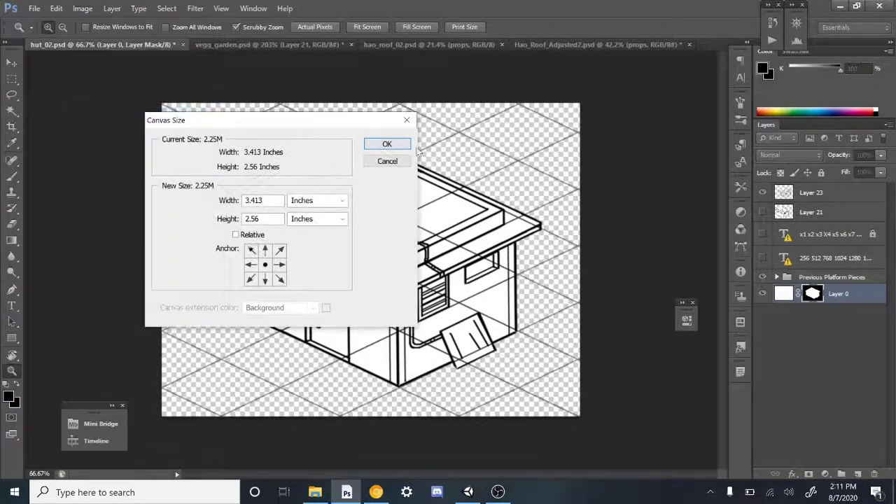
left_click(333, 203)
left_click(329, 209)
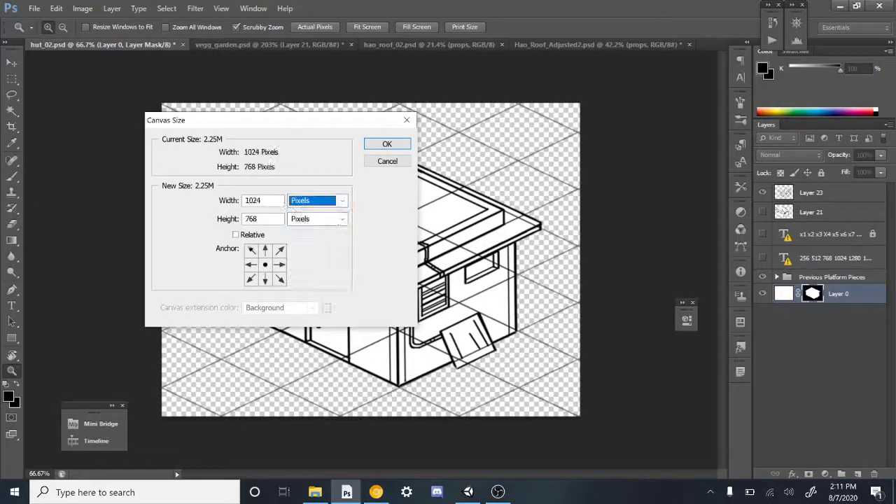
left_click(384, 144)
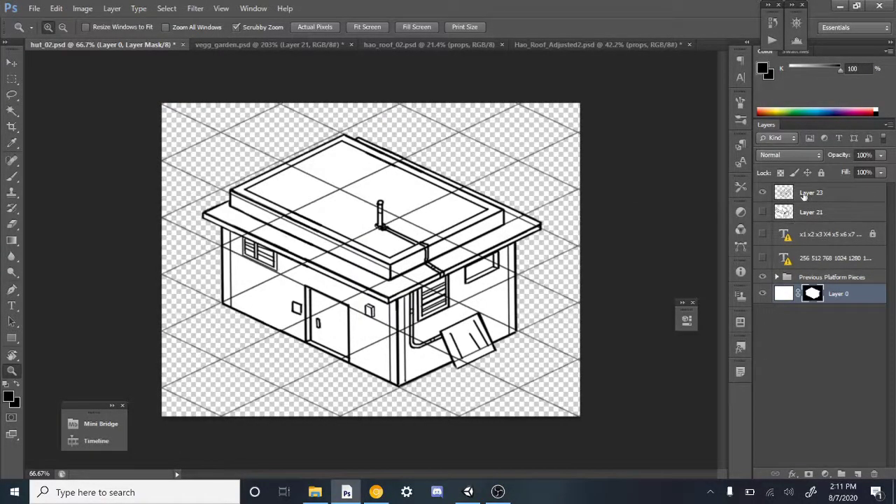
- Hide Layer 23 and the Previous Platform Pieces group in hut_02.psd
left_click(762, 193)
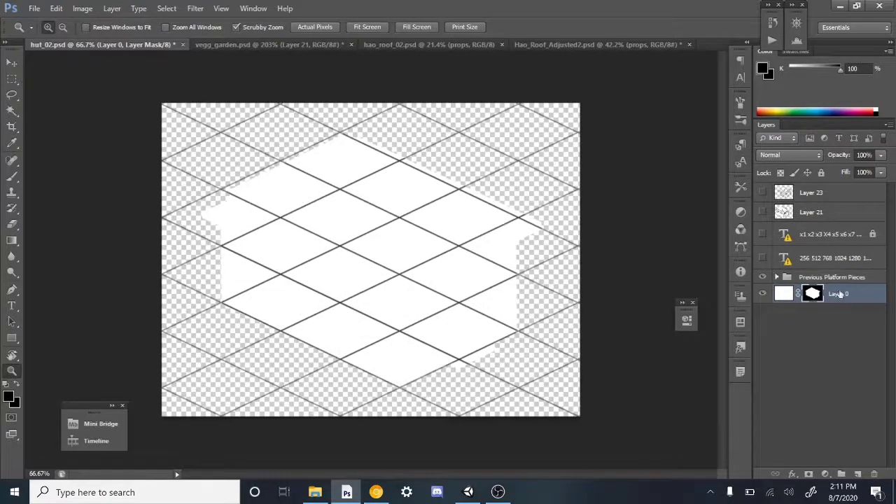
left_click(762, 278)
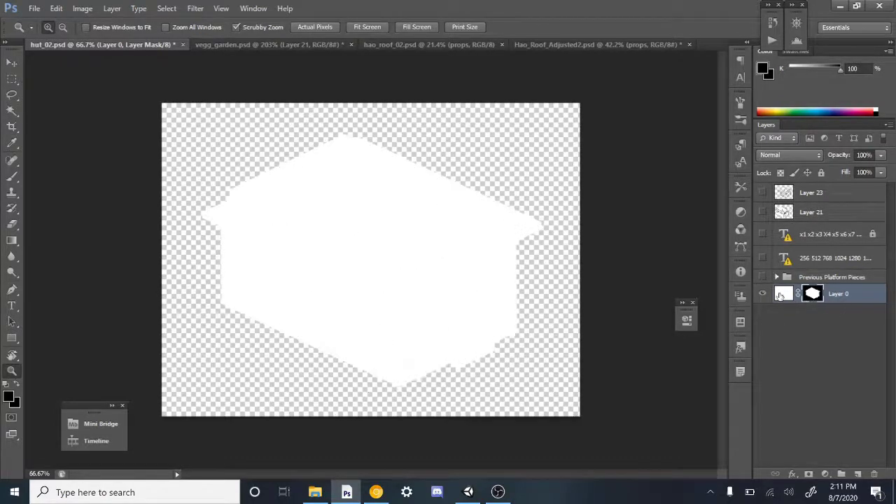
- Show the Previous Platform Pieces group, delete the layer mask from Layer 0, and make Layer 0 visible
left_click(762, 278)
left_click(763, 294)
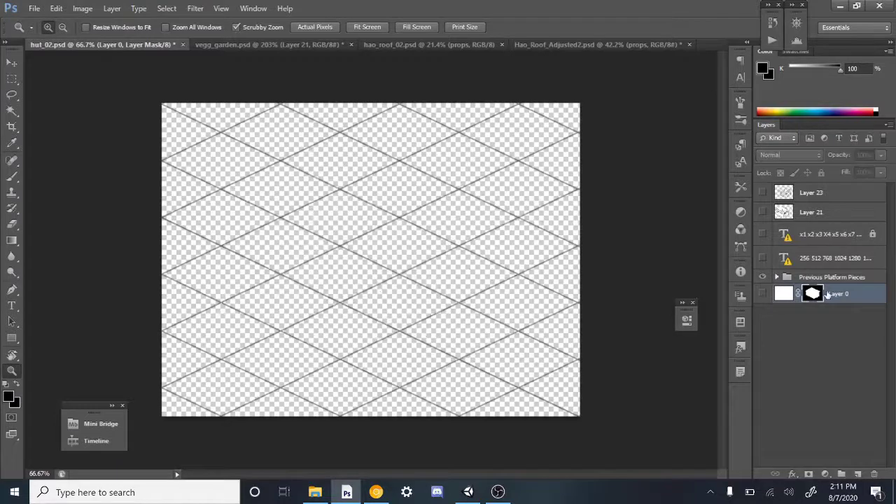
right_click(812, 294)
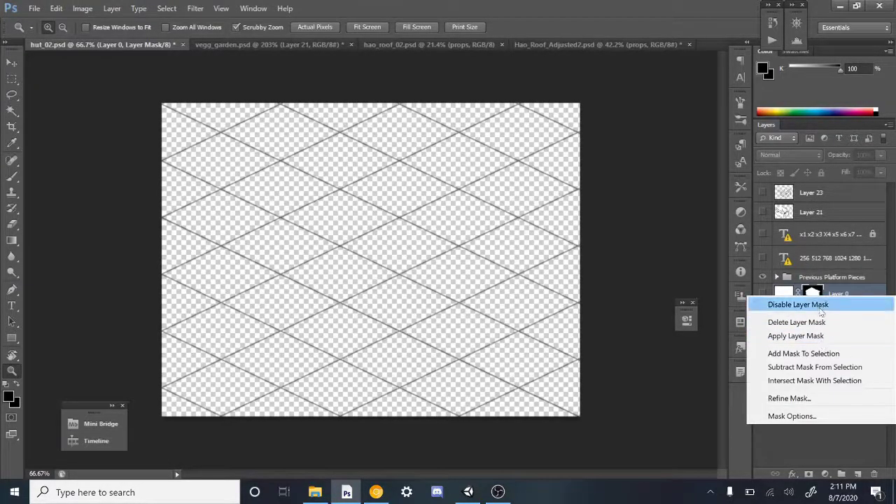
left_click(820, 305)
right_click(814, 295)
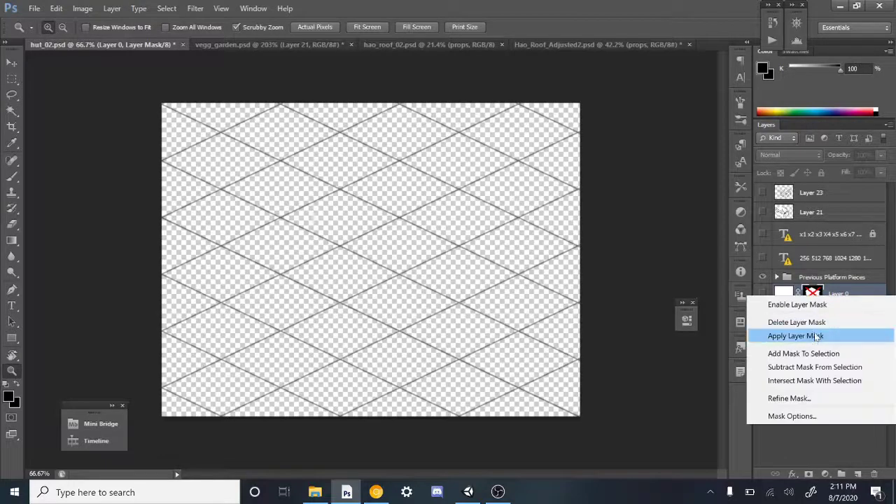
left_click(815, 322)
left_click(762, 294)
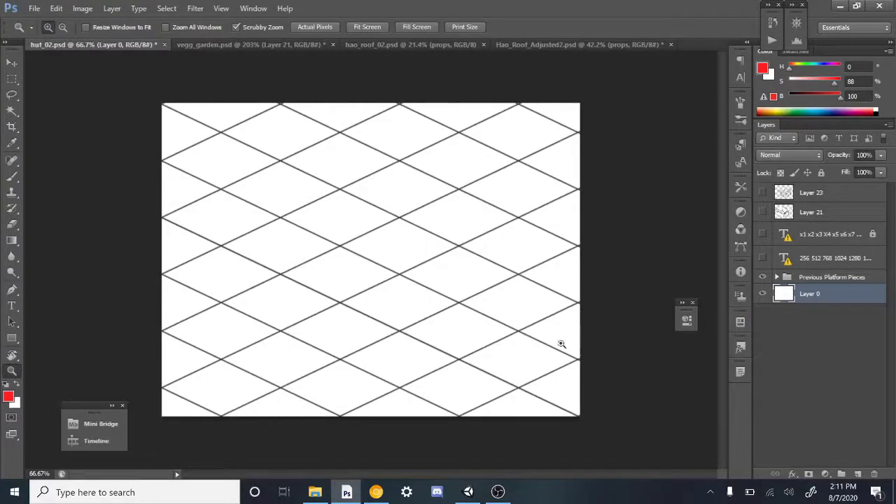
- Paste the copied hut line art above Layer 23 and shift it slightly left and up on the canvas
left_click(805, 194)
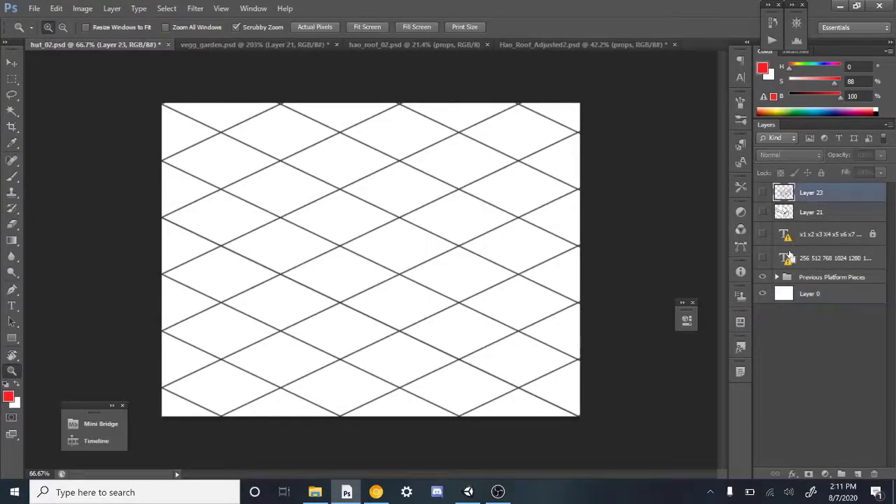
key("ctrl+v")
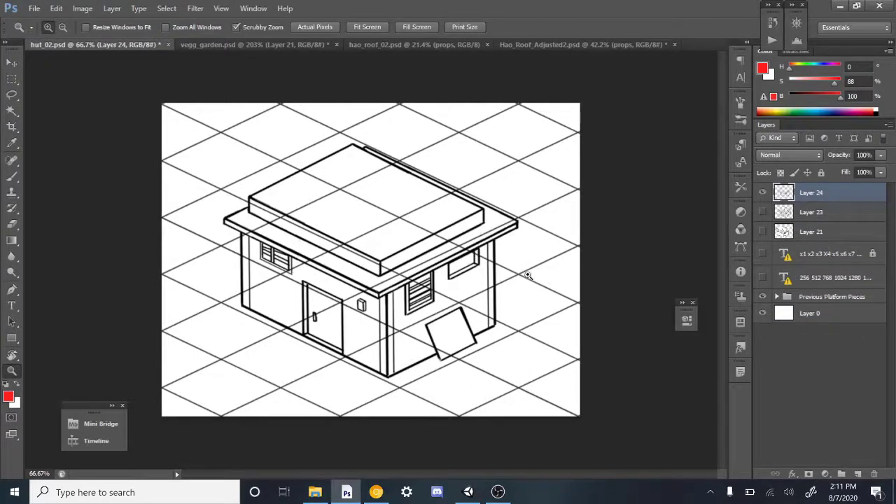
key("v")
left_click_drag(425, 278, 414, 276)
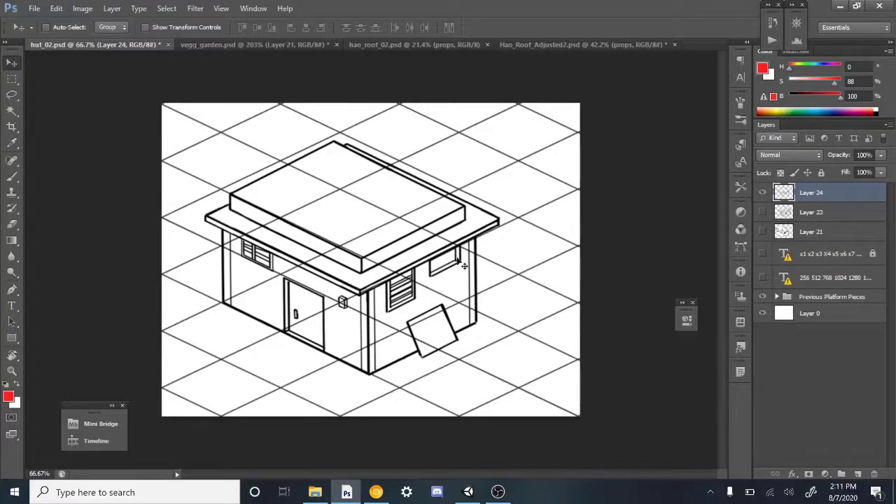
- Show the Previous Platform Pieces grid in Hao_Roof_Adjusted2.psd and compare it with the grids in vegg_garden.psd and hut_02.psd
left_click(635, 46)
key("z")
left_click_drag(551, 210, 669, 207)
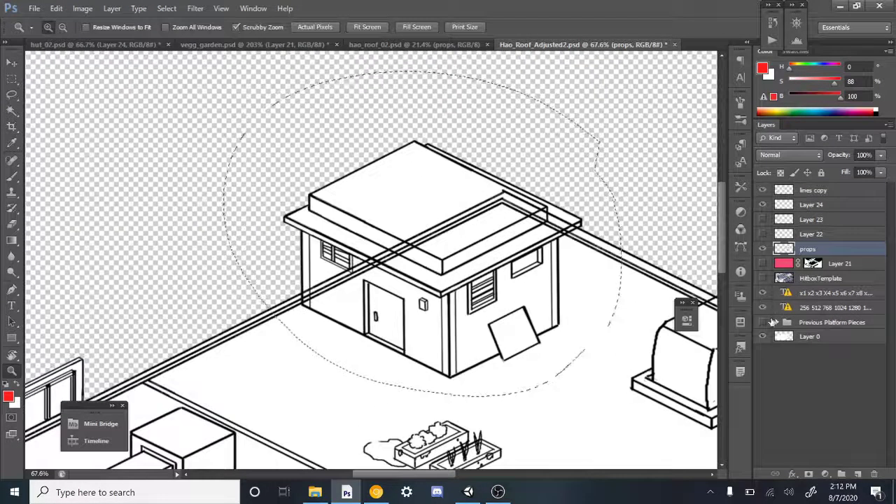
left_click(609, 320)
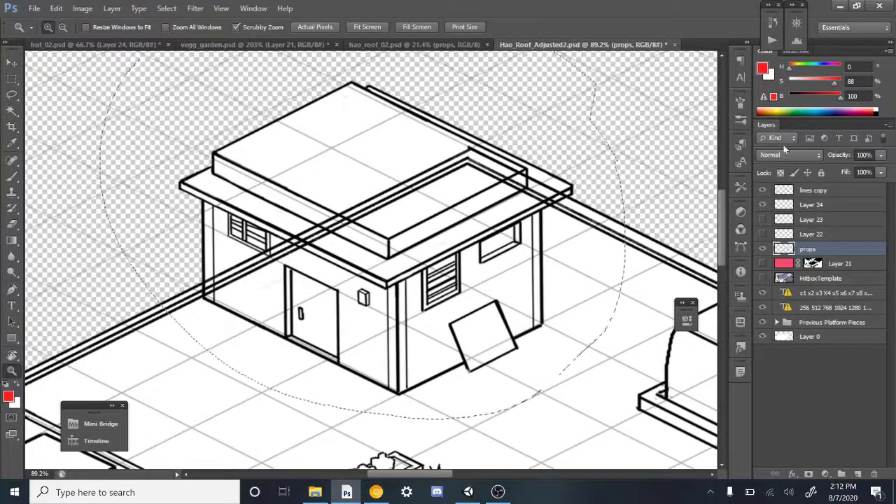
left_click(413, 45)
left_click(310, 46)
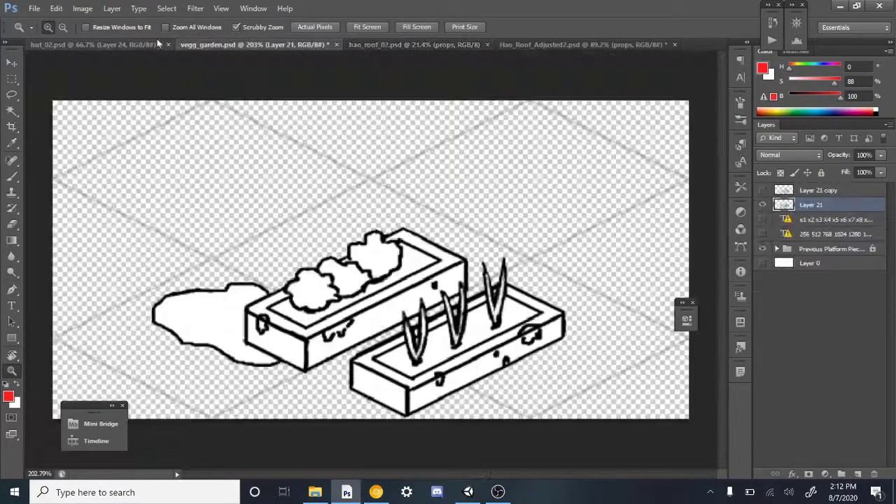
left_click(155, 45)
mouse_move(398, 268)
left_mouse_down()
mouse_move(530, 259)
mouse_move(548, 273)
mouse_move(615, 247)
mouse_move(606, 306)
mouse_move(606, 280)
mouse_move(594, 280)
mouse_move(610, 287)
left_mouse_up()
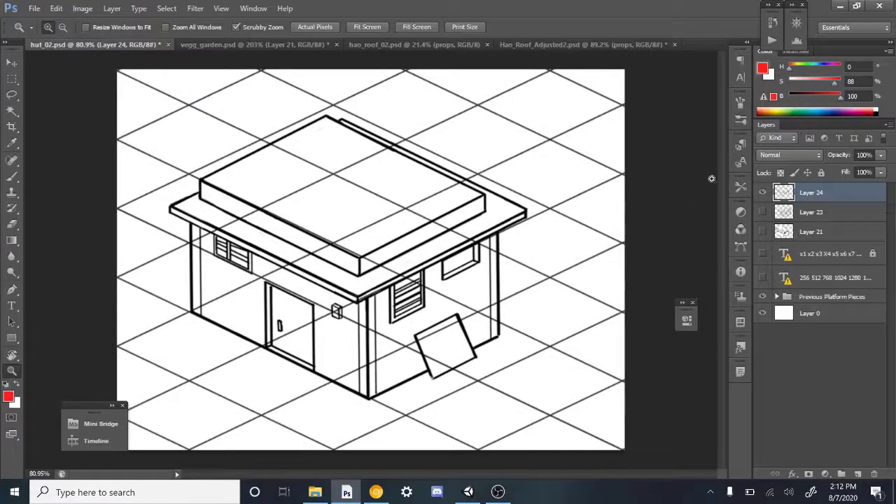
right_click(818, 298)
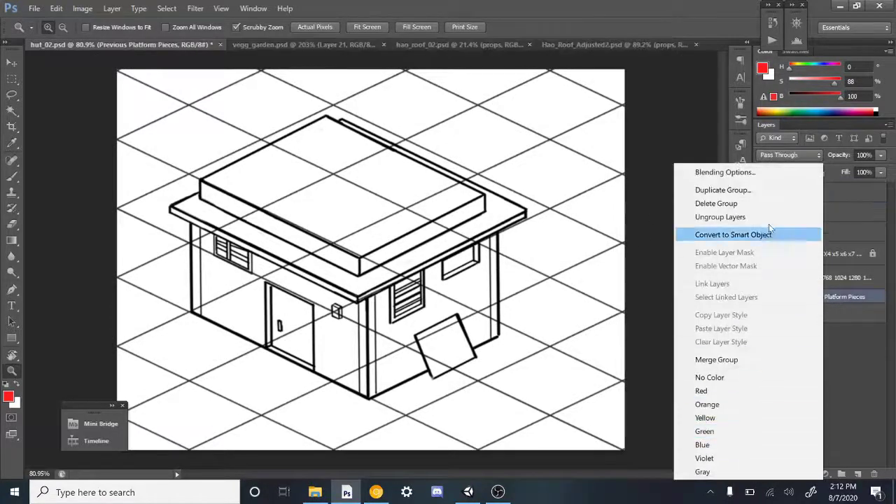
left_click(759, 203)
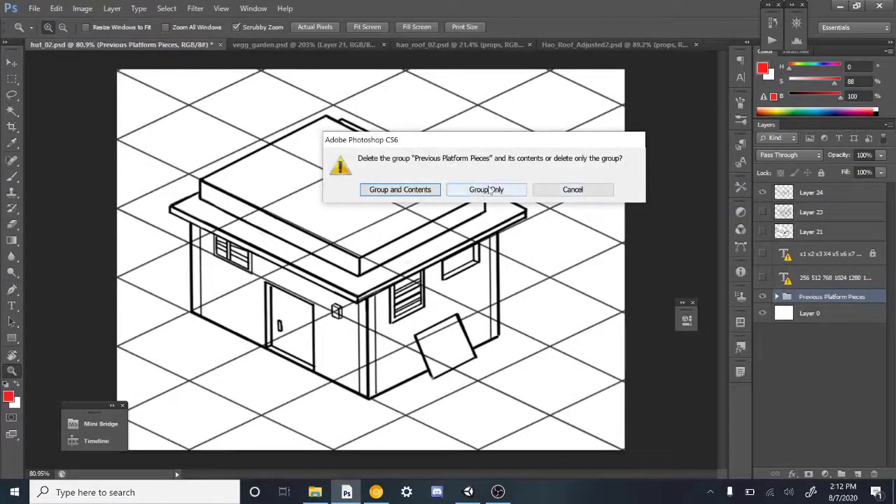
left_click(510, 190)
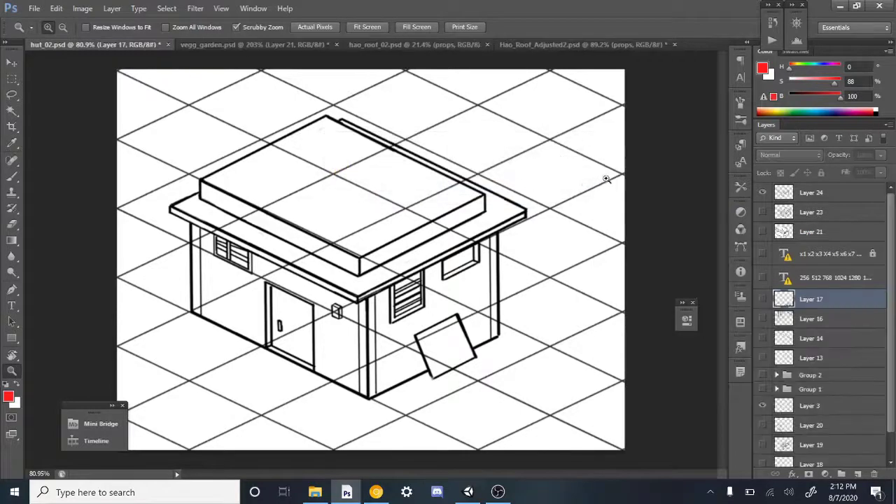
key("ctrl+z")
- Delete the Previous Platform Pieces group together with its contents from hut_02.psd
right_click(817, 300)
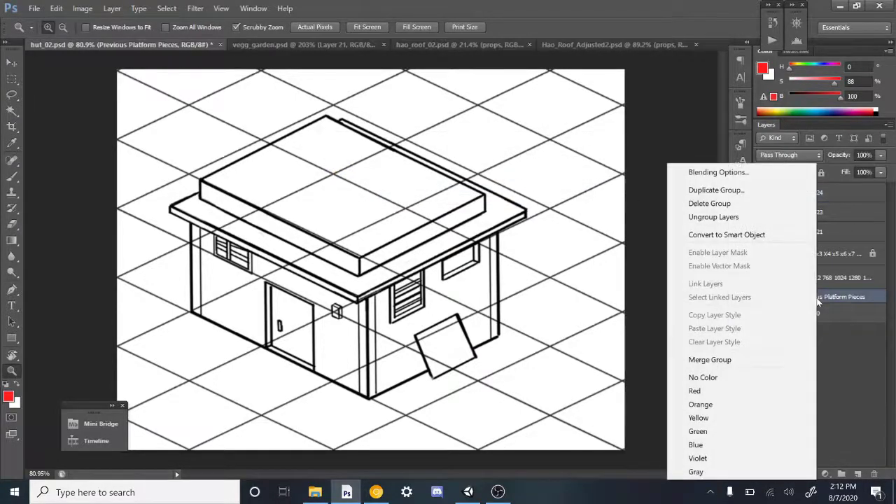
left_click(748, 202)
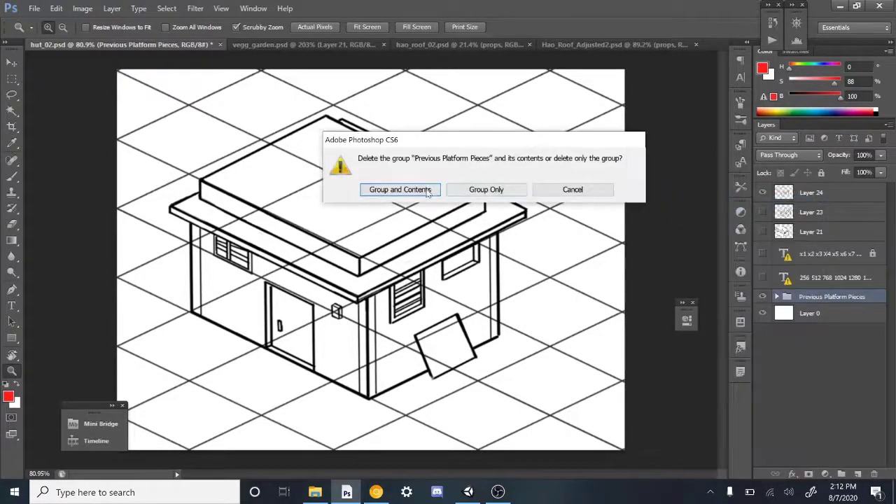
left_click(428, 189)
left_click(586, 176, "alt")
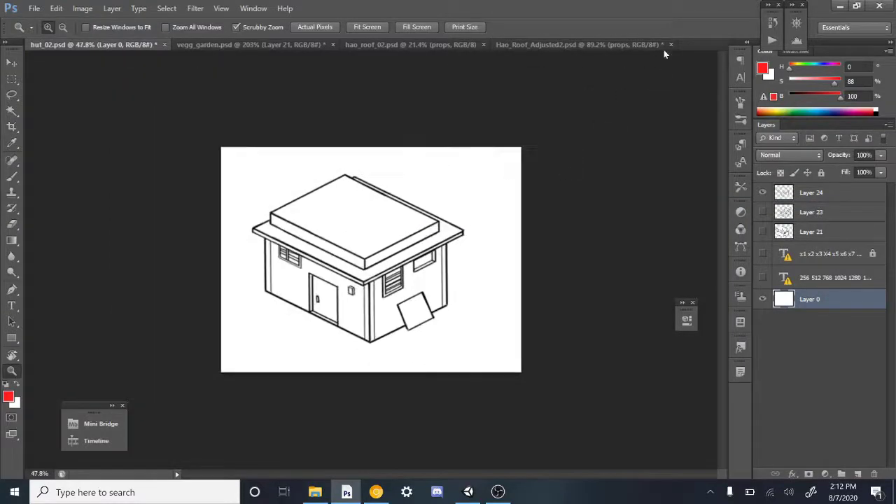
- Copy the Previous Platform Pieces group from Hao_Roof_Adjusted2.psd into hut_02.psd by undocking the source document as a floating window
left_click(580, 44)
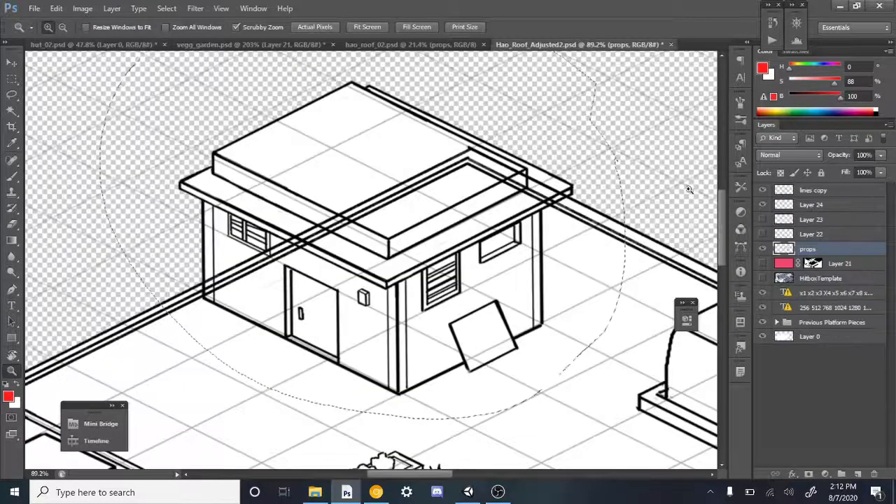
left_click(831, 322)
left_click_drag(580, 44, 137, 144)
left_click_drag(826, 324, 644, 166)
left_click_drag(475, 264, 486, 302)
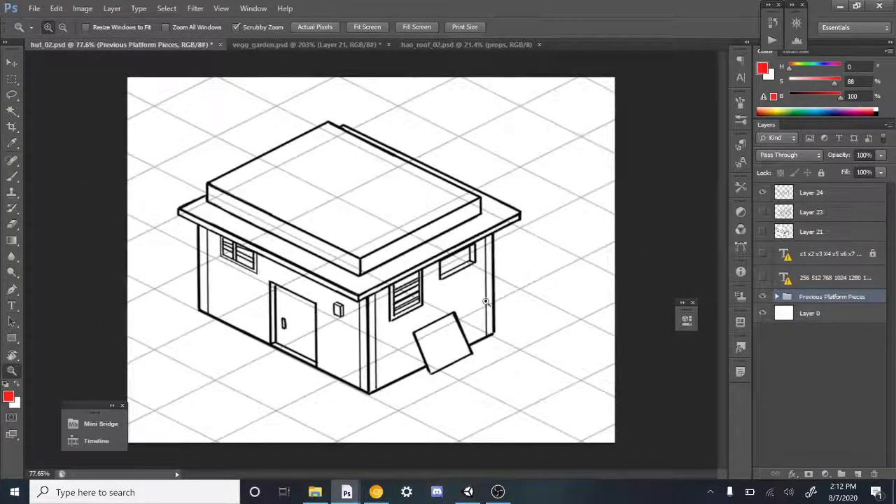
- Move the Previous Platform Pieces grid so its tile corners line up with the canvas's left and bottom edges
key("v")
left_click_drag(503, 254, 475, 256)
key("z")
left_click_drag(171, 378, 212, 378)
left_click_drag(140, 385, 357, 291)
key("v")
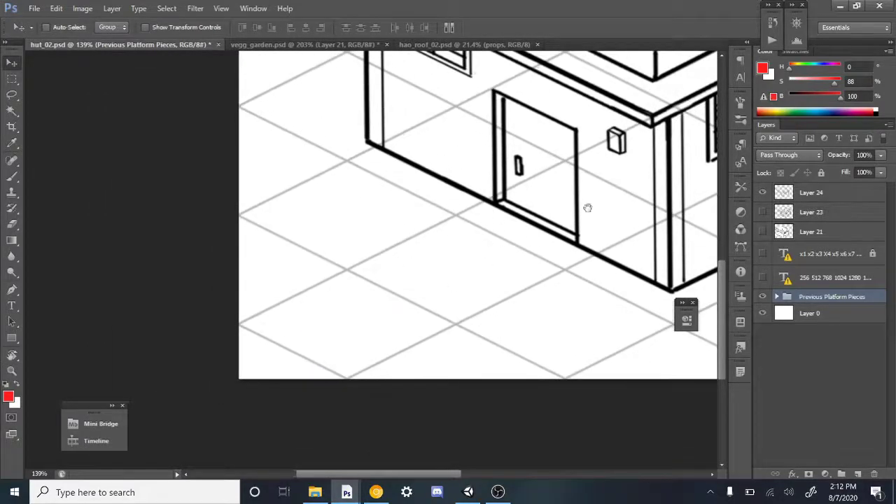
left_click_drag(587, 208, 312, 313)
key("z")
left_click_drag(541, 202, 562, 199)
left_click_drag(590, 235, 540, 304)
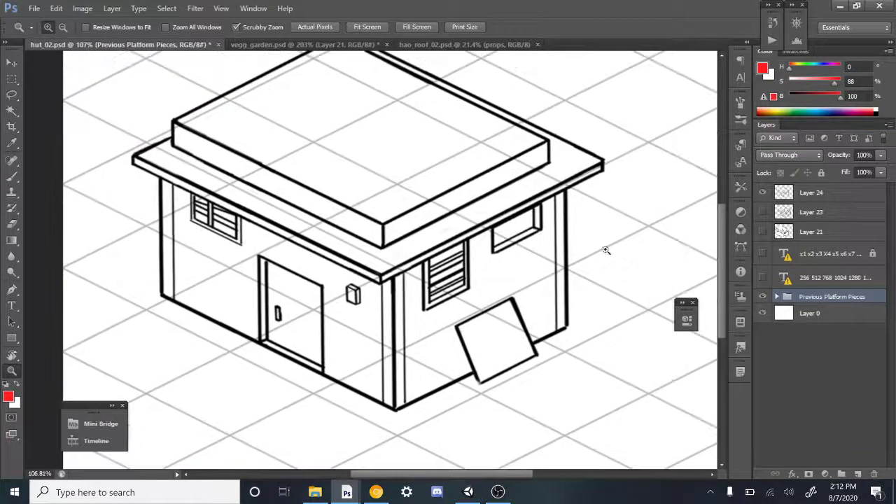
- Move the hut on Layer 24 slightly down and left to line its base up with the isometric grid
left_click(812, 194)
key("v")
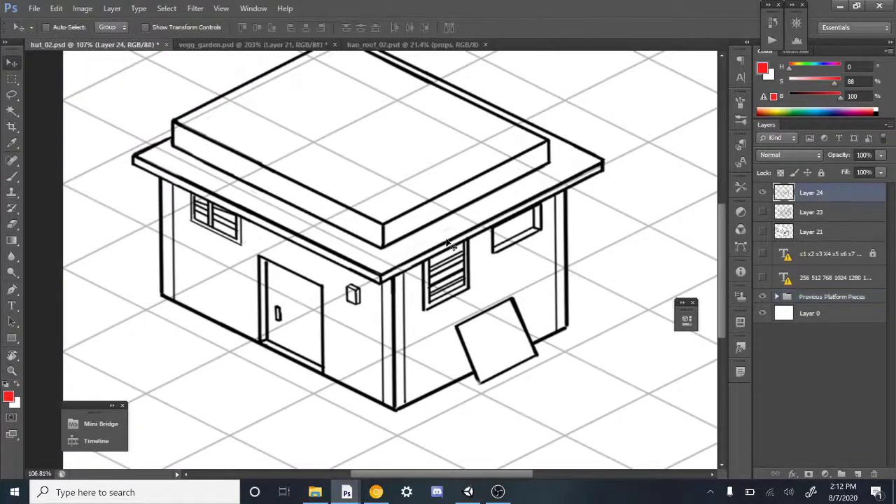
left_click_drag(507, 228, 494, 243)
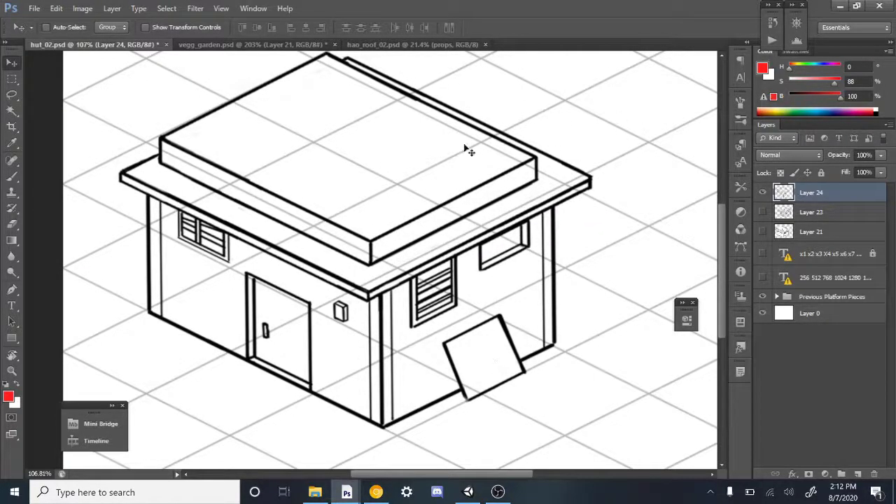
- Check how the hut's base sits on the grid in the floating Hao_Roof_Adjusted2.psd window, and minimize that window
mouse_move(346, 492)
left_click(414, 439)
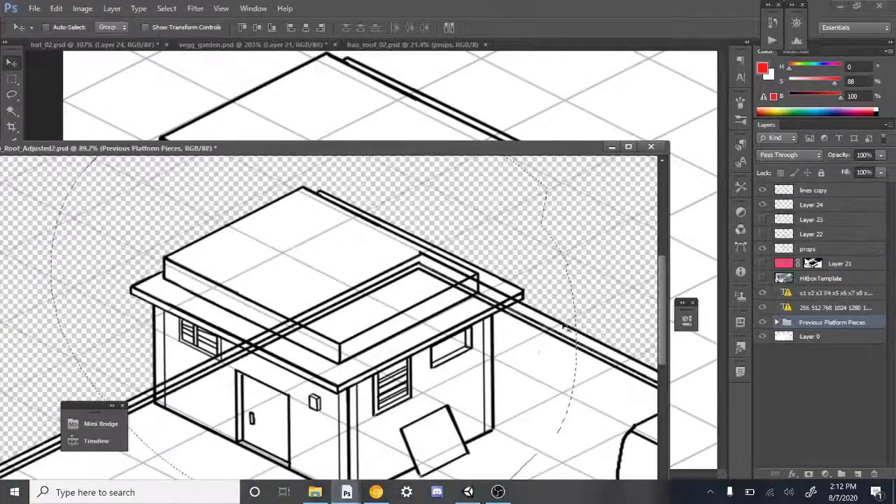
left_click_drag(535, 376, 590, 274)
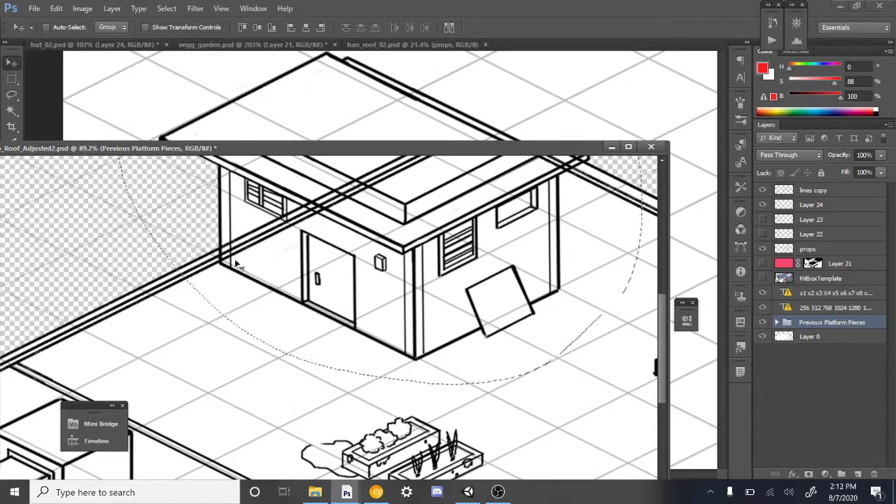
left_click(611, 146)
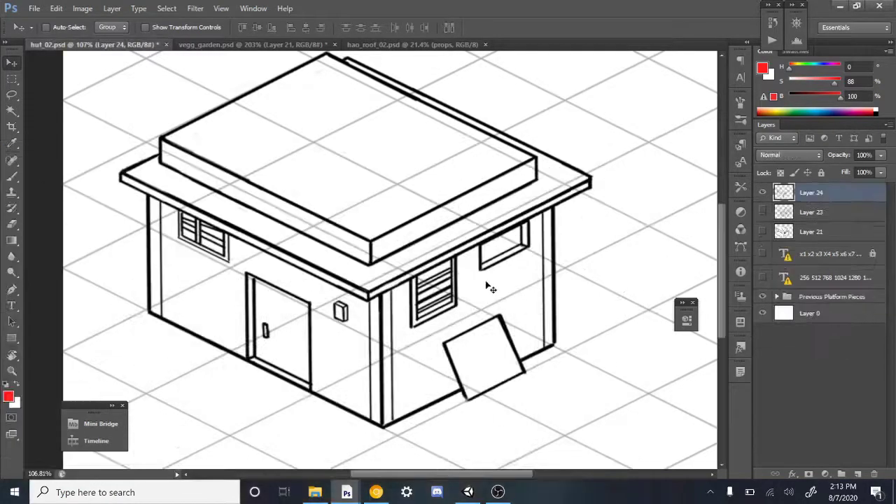
- Shift the hut slightly down and right on the grid and inspect how its walls align with the tile lines
left_click_drag(473, 266, 487, 278)
left_click_drag(653, 189, 699, 245)
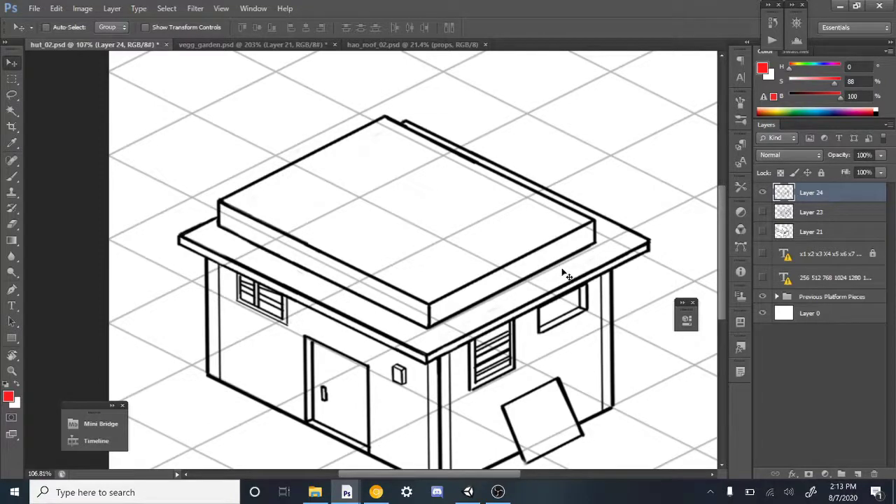
key("z")
scroll(573, 260, "down", 2, "alt")
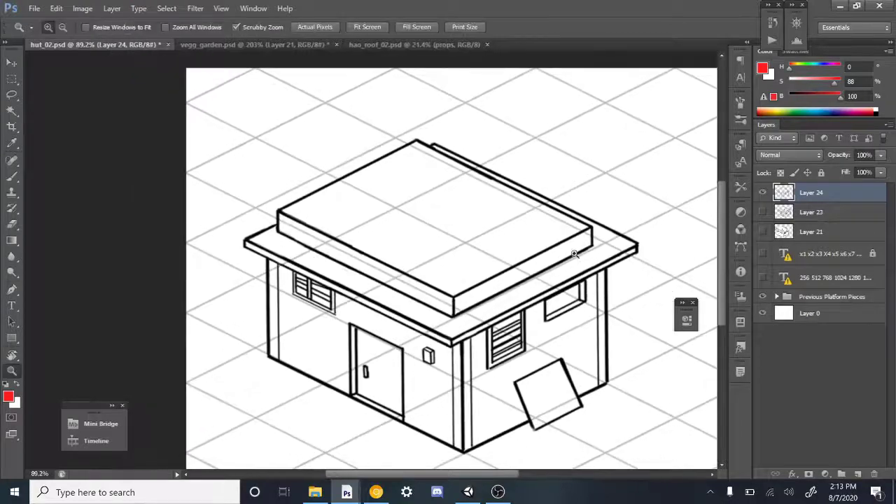
scroll(650, 225, "down", 1, "alt")
scroll(649, 225, "up", 4, "alt")
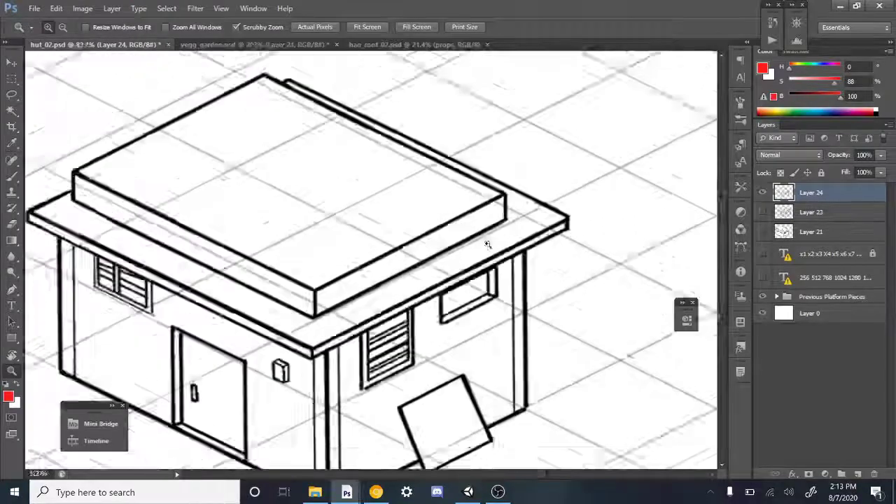
scroll(667, 219, "down", 5, "alt")
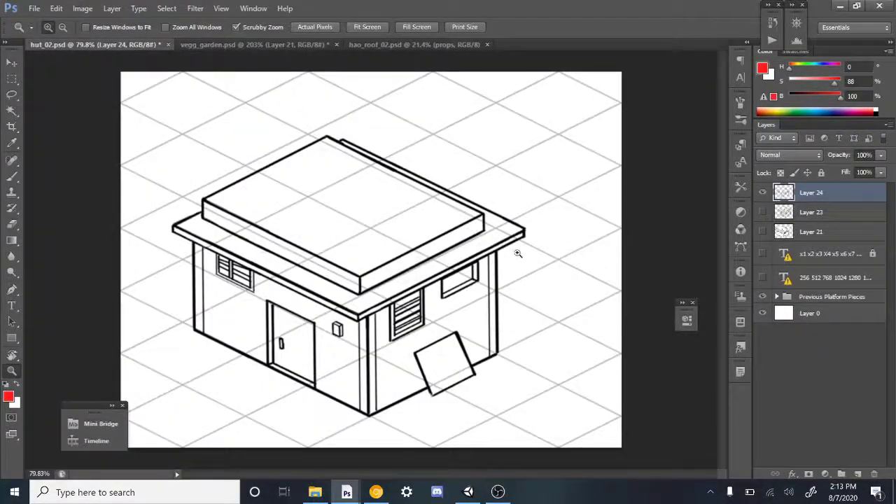
scroll(529, 248, "up", 3, "alt")
mouse_move(538, 244)
left_mouse_down()
mouse_move(674, 214)
mouse_move(641, 236)
left_mouse_up()
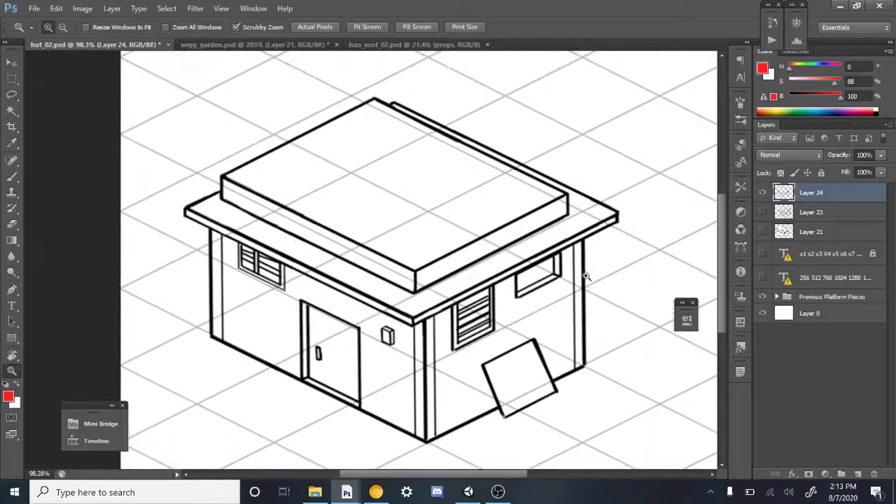
left_click_drag(604, 272, 491, 257)
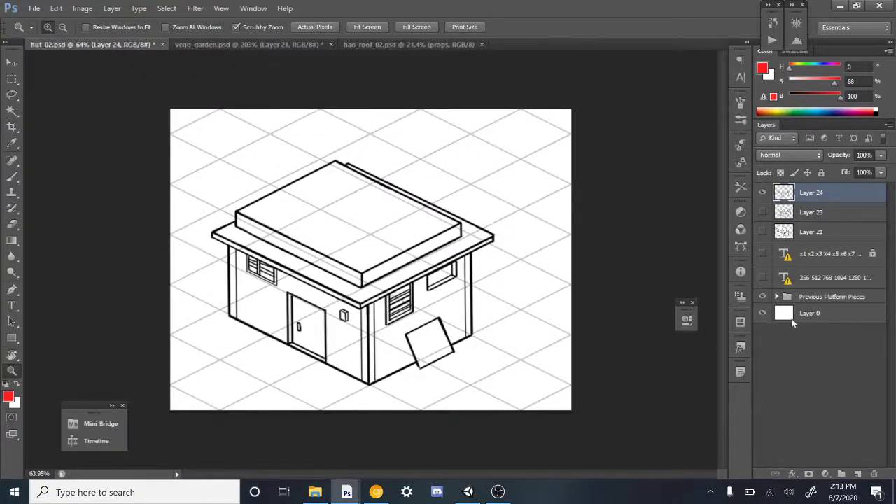
- Hide the Previous Platform Pieces group and, on Layer 0, select the hut's silhouette by Magic Wand selecting the surrounding white and inverting it
left_click(762, 297)
left_click(789, 313)
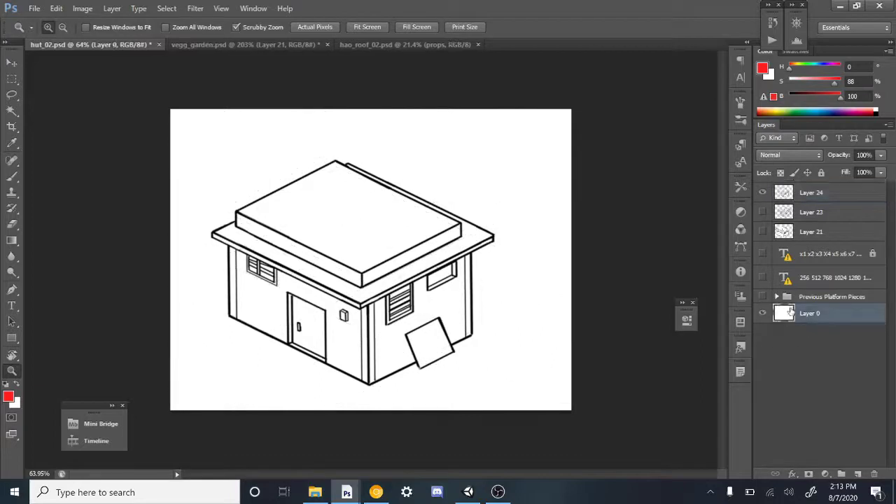
key("w")
left_click(479, 312)
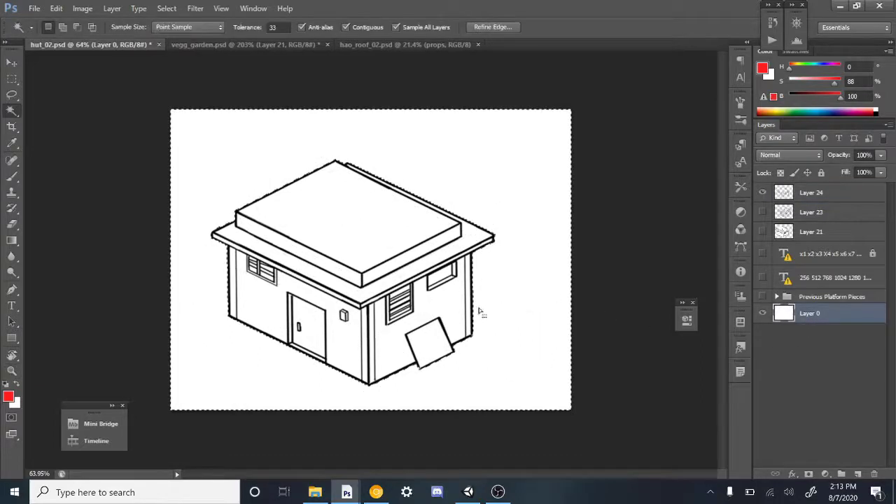
left_click(167, 8)
left_click(214, 60)
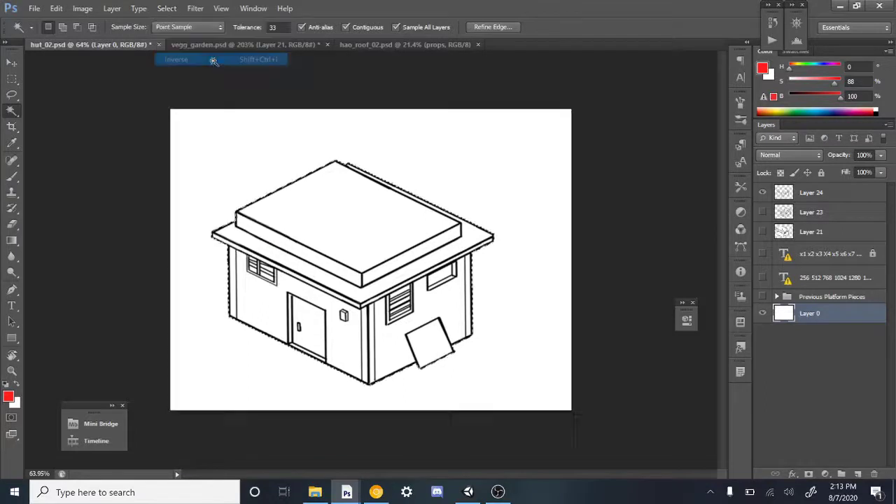
- Contract the hut selection by 1 pixel and apply it as a layer mask on Layer 0
left_click(167, 8)
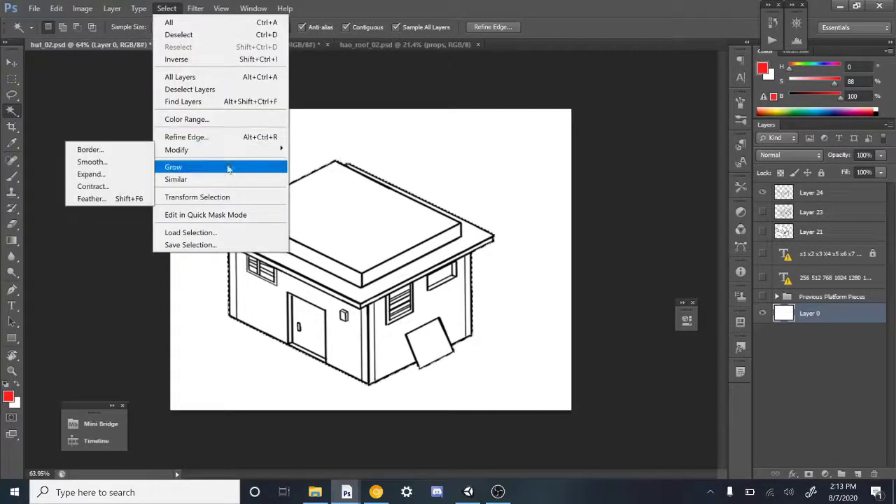
left_click(93, 186)
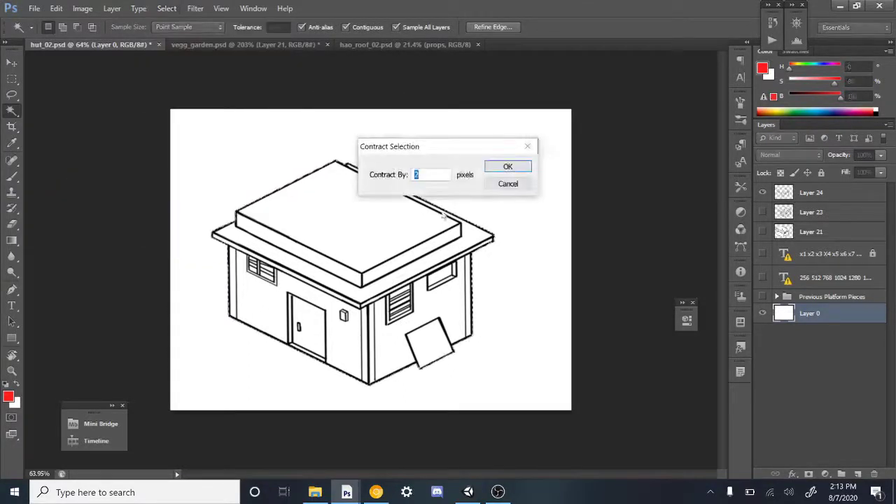
left_click(508, 166)
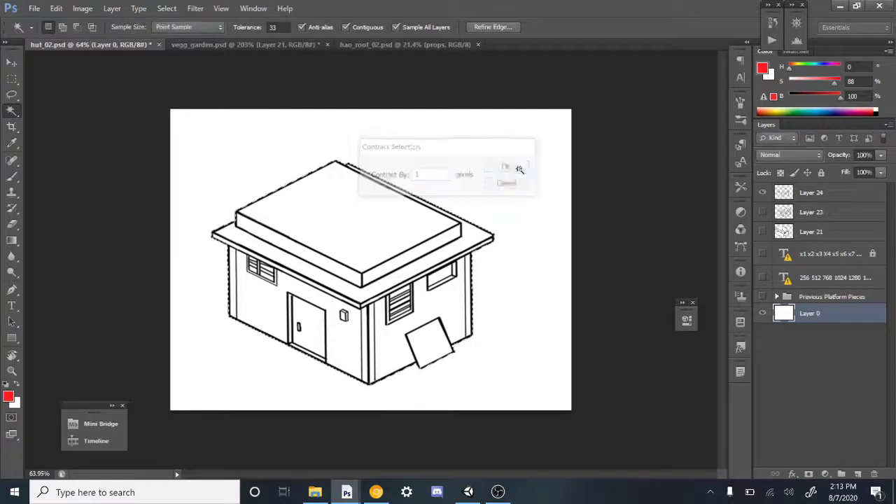
key("z")
left_click_drag(477, 241, 543, 208)
left_click_drag(522, 237, 454, 251)
left_click(809, 474)
left_click_drag(621, 175, 615, 174)
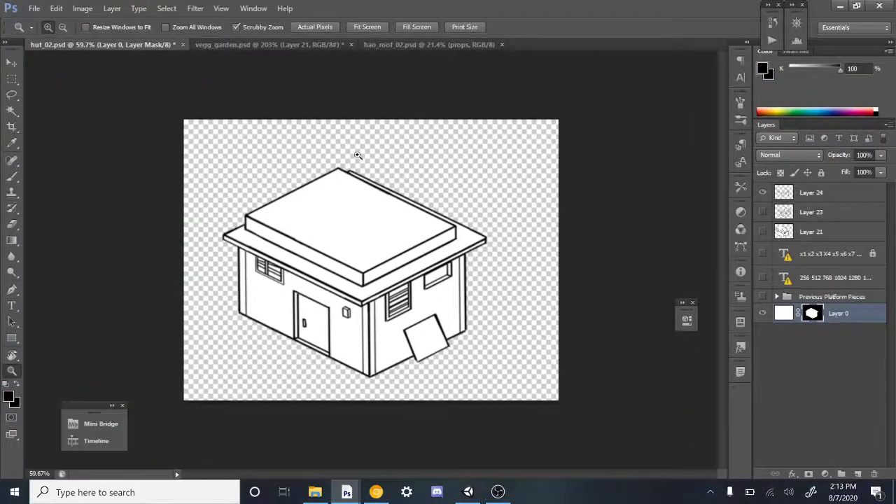
- Save a copy of the masked hut in PNG format as hut_05.png in the Downloads folder
left_click(33, 8)
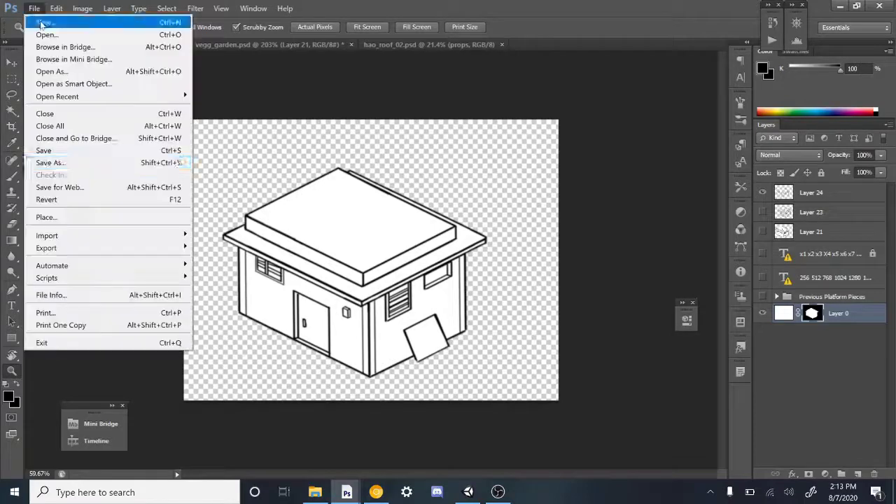
left_click(116, 168)
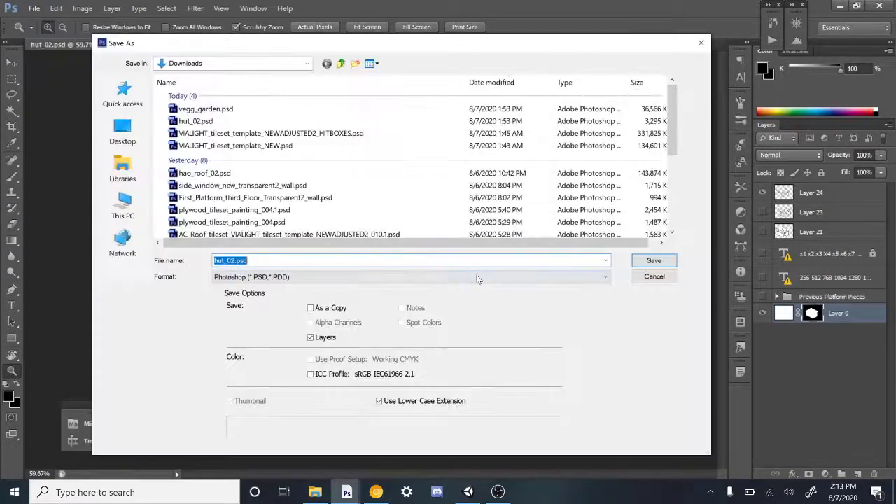
left_click(477, 279)
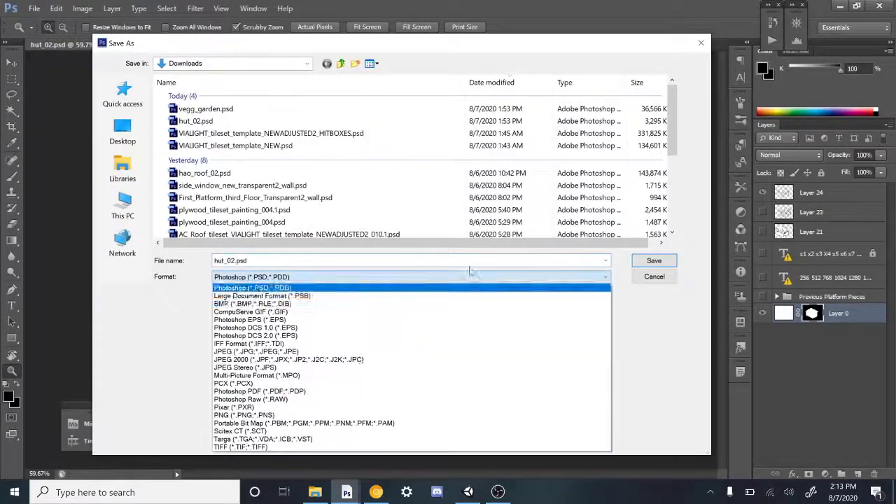
left_click(424, 415)
left_click(209, 109)
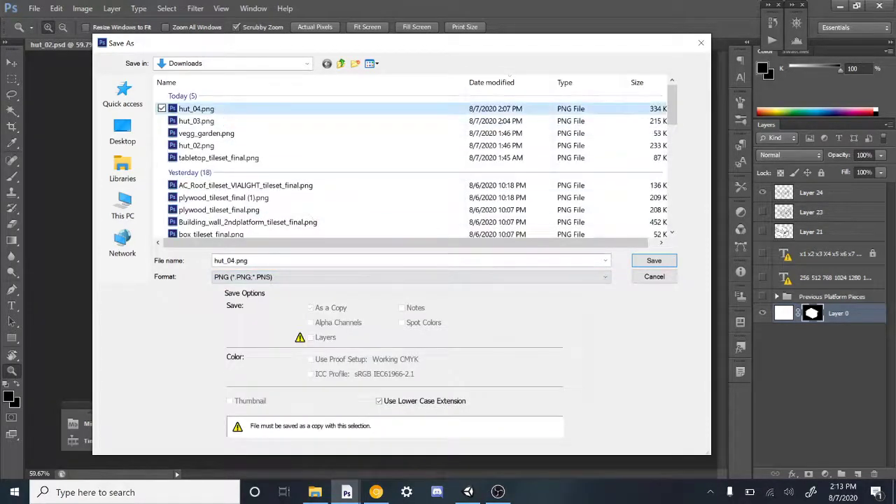
left_click(241, 261)
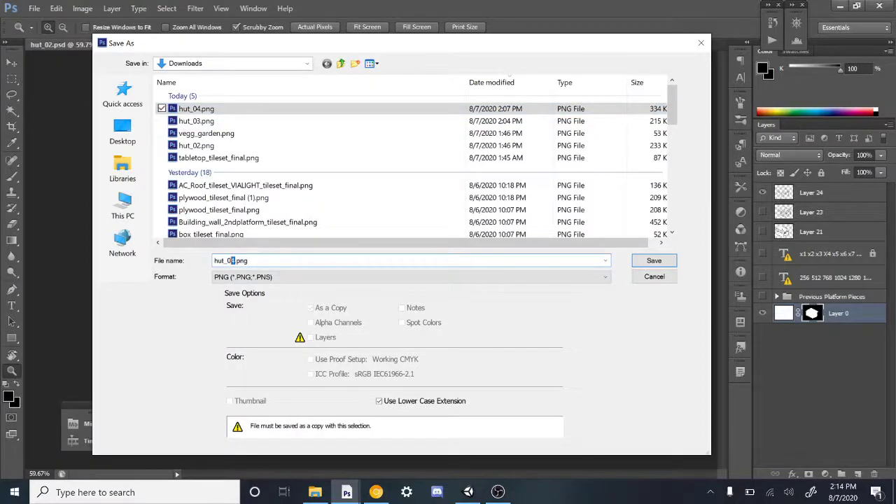
left_click(652, 260)
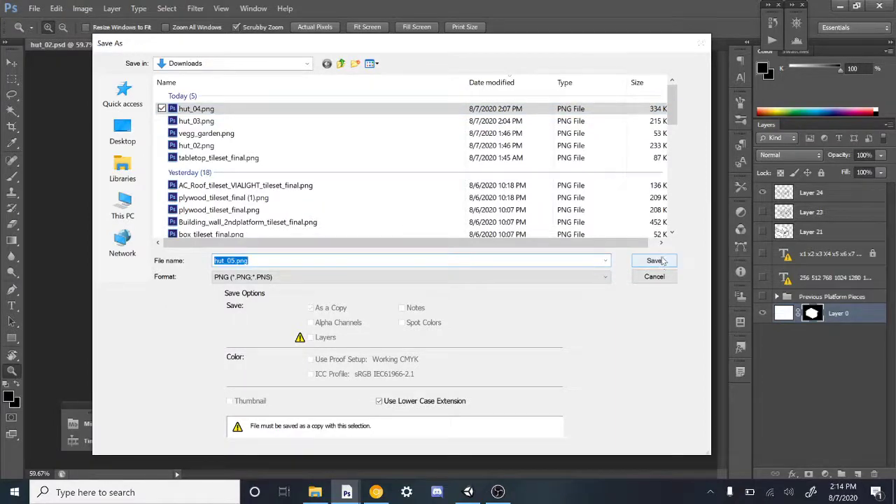
left_click(503, 135)
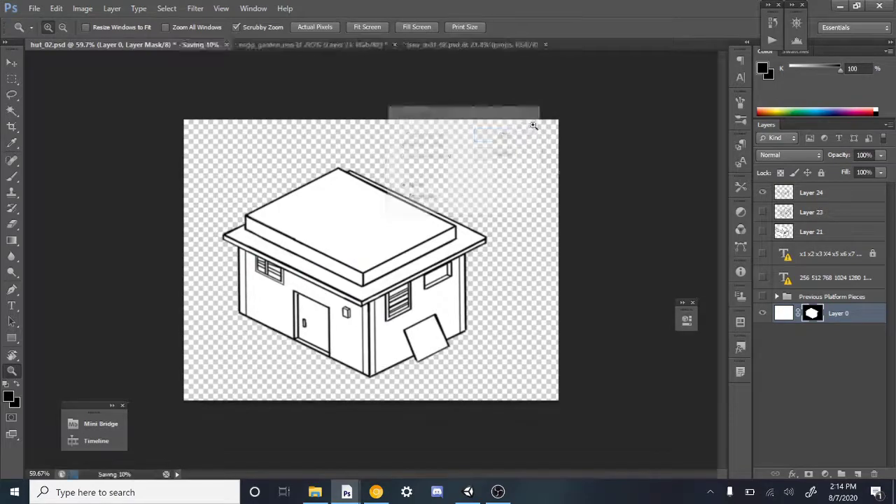
- Switch to Unity and import hut_05.png from the Downloads folder into the Roof_Pass2 tiles folder
left_click(468, 493)
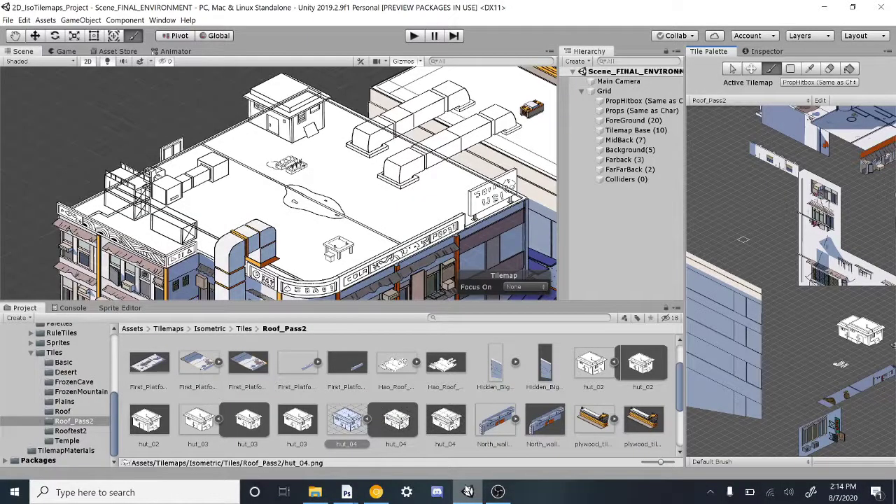
scroll(403, 414, "down", 3)
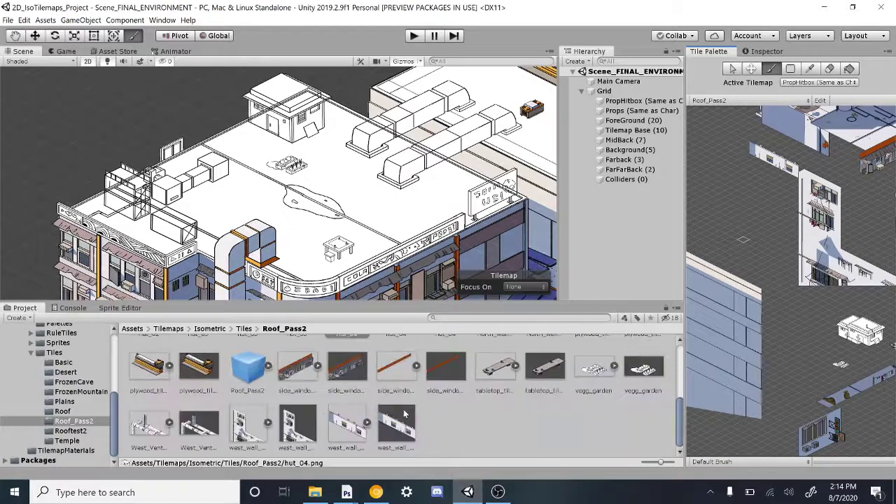
left_click(331, 493)
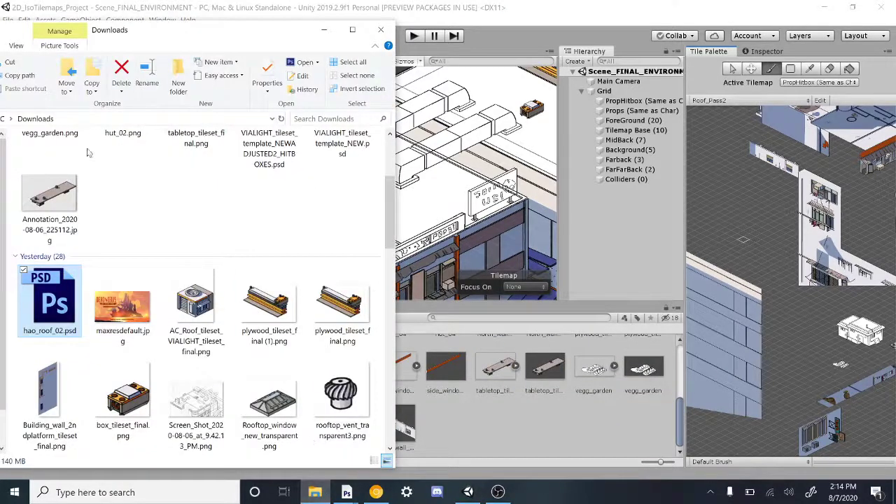
left_click_drag(42, 185, 483, 432)
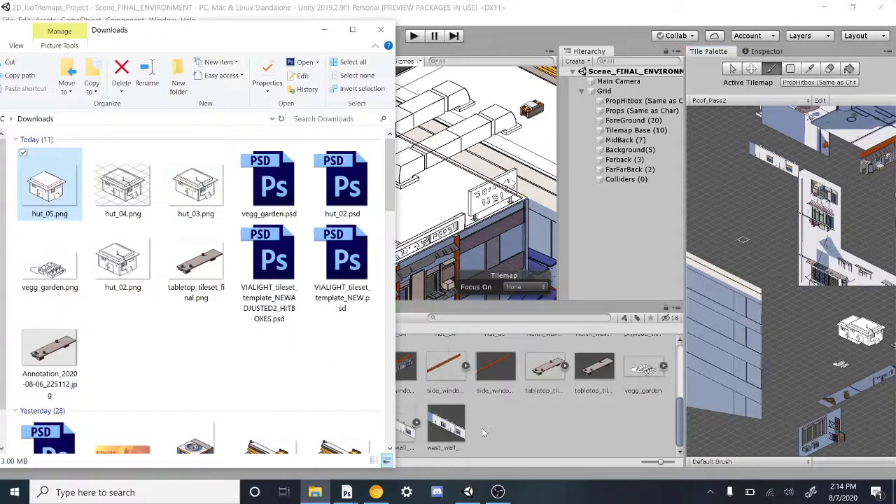
left_click(380, 30)
- Set the hut_05 texture's Pixels Per Unit to 256 and Max Size to 8192, and apply the import settings
scroll(312, 413, "up", 2)
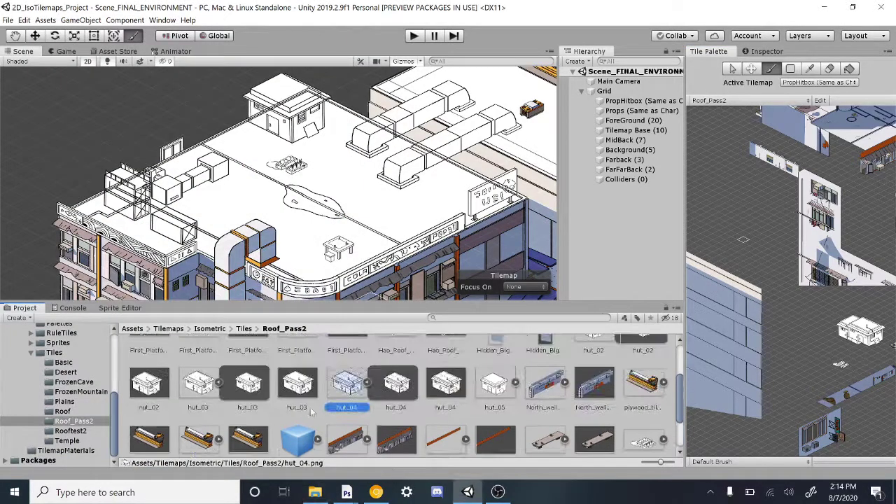
left_click(494, 386)
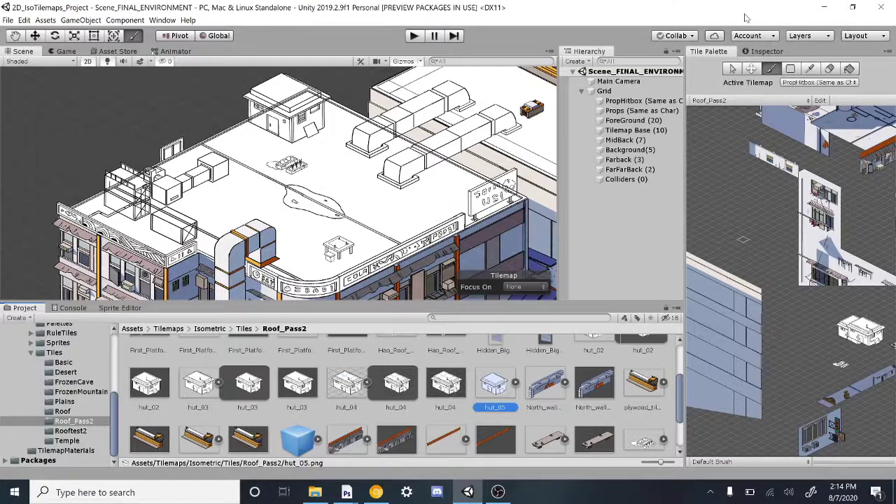
left_click(767, 52)
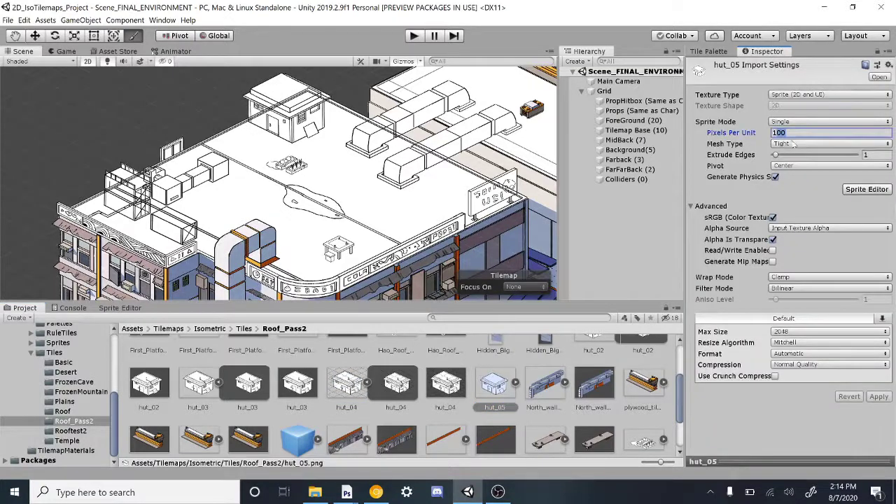
type("256")
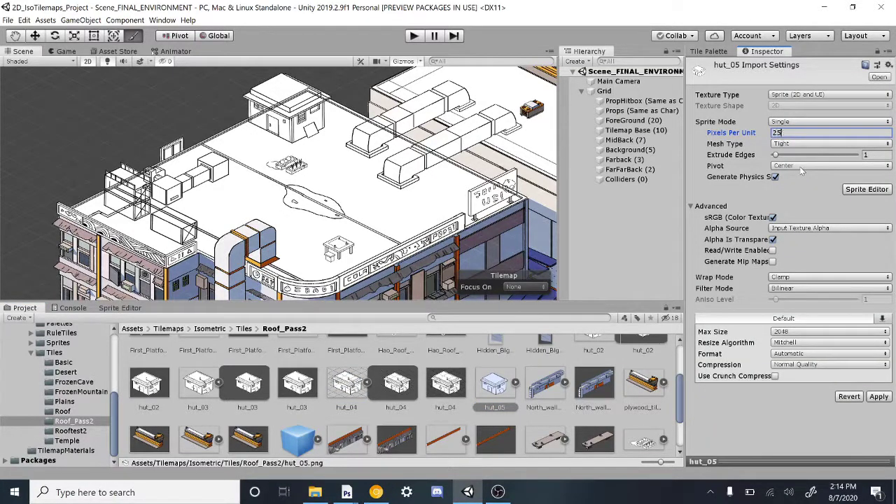
left_click(829, 331)
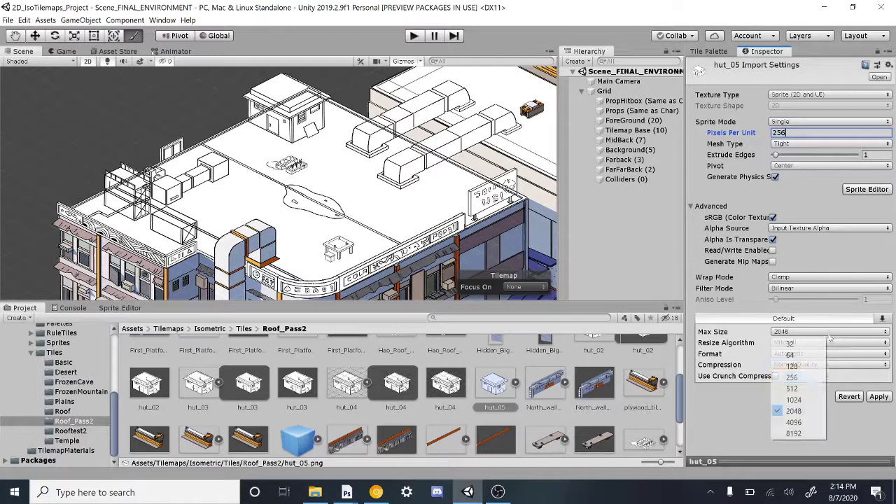
left_click(791, 436)
left_click(876, 397)
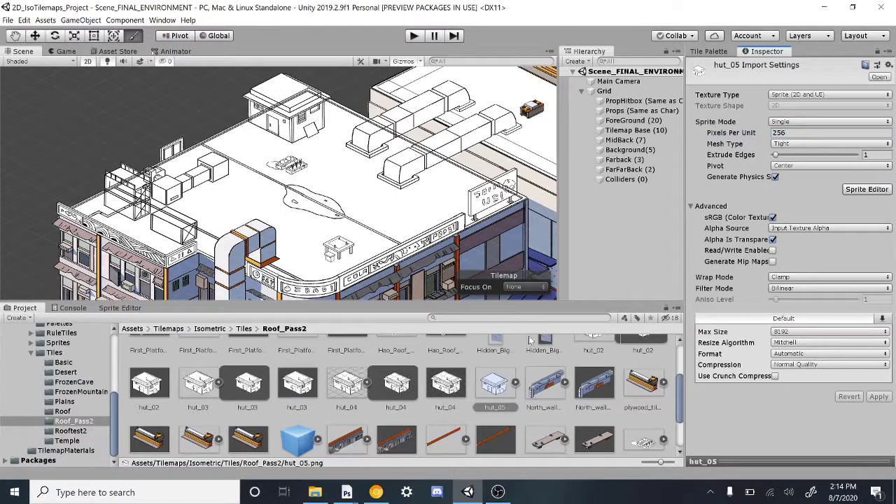
- Set the hut_05 sprite's pivot to Bottom Left in the Sprite Editor and apply the change
left_click(516, 385)
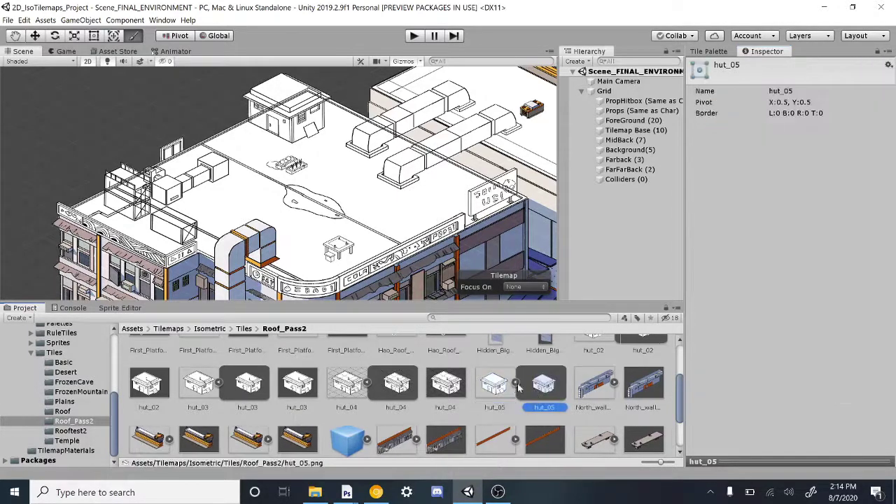
left_click(132, 309)
left_click(582, 401)
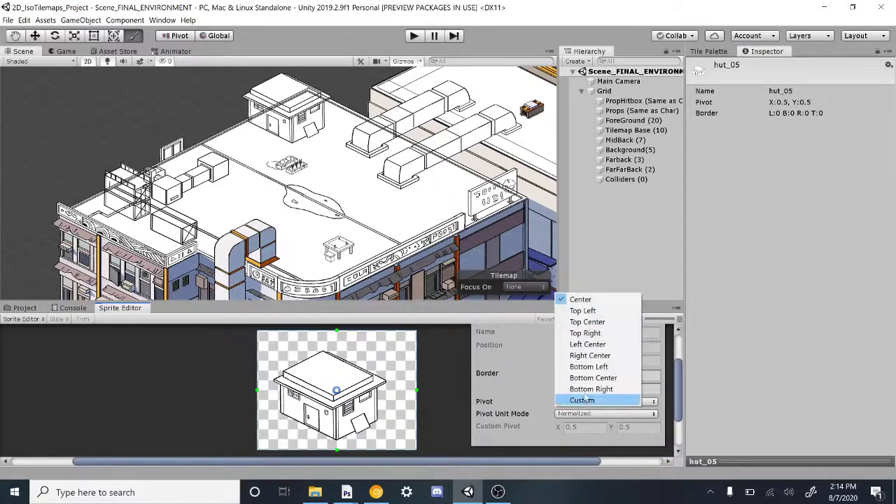
left_click(581, 368)
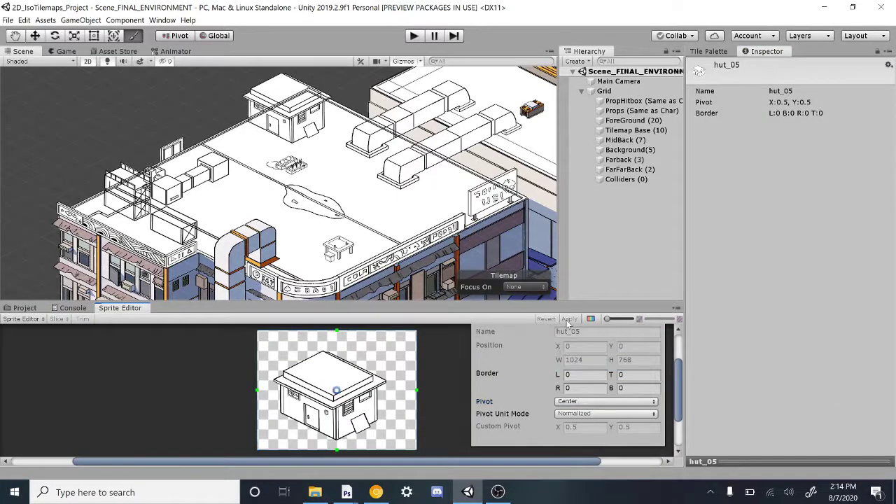
left_click(587, 403)
left_click(583, 378)
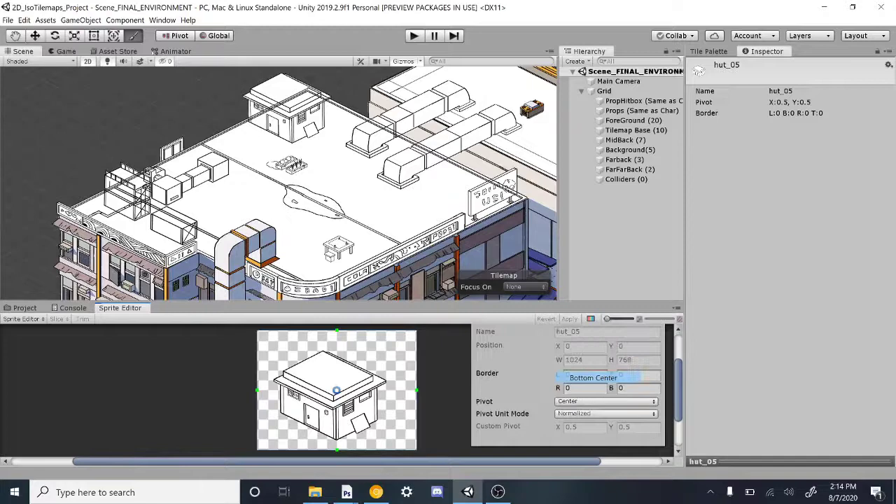
left_click(587, 403)
left_click(597, 366)
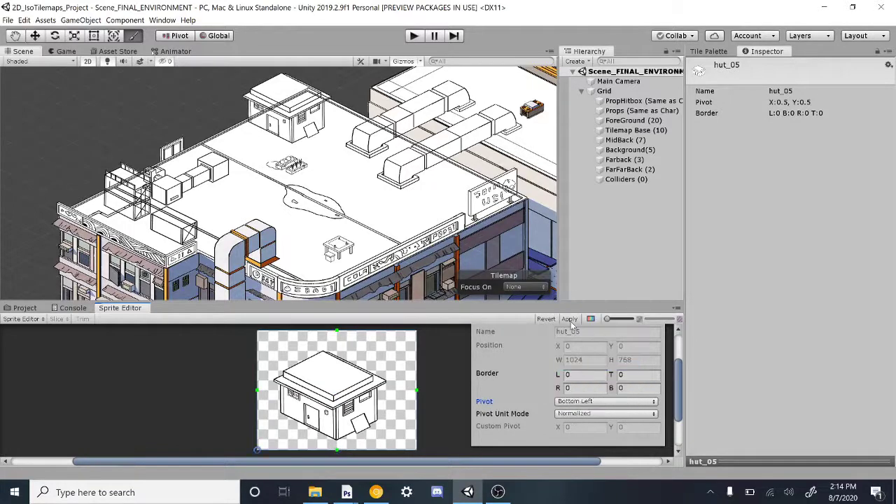
left_click(25, 308)
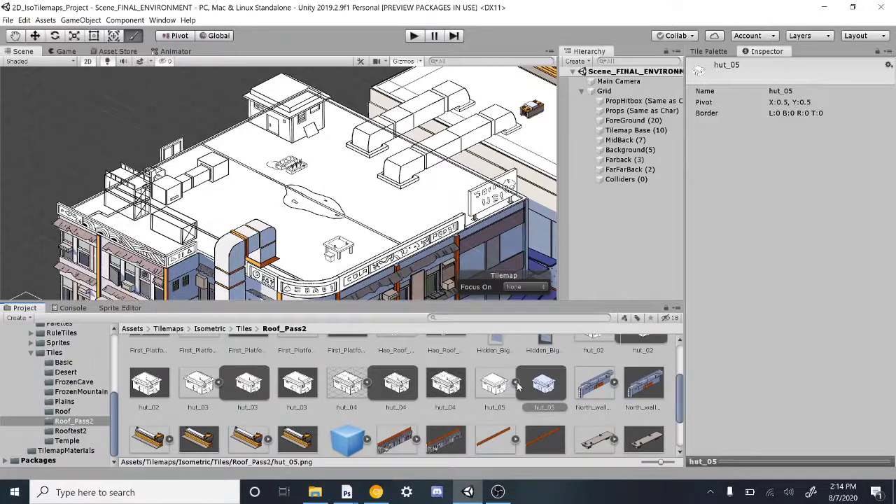
left_click(516, 384)
- Add the hut_05 sprite to an empty area of the Roof_Pass2 tile palette, saving the new tile as hut_05.asset
left_click(711, 51)
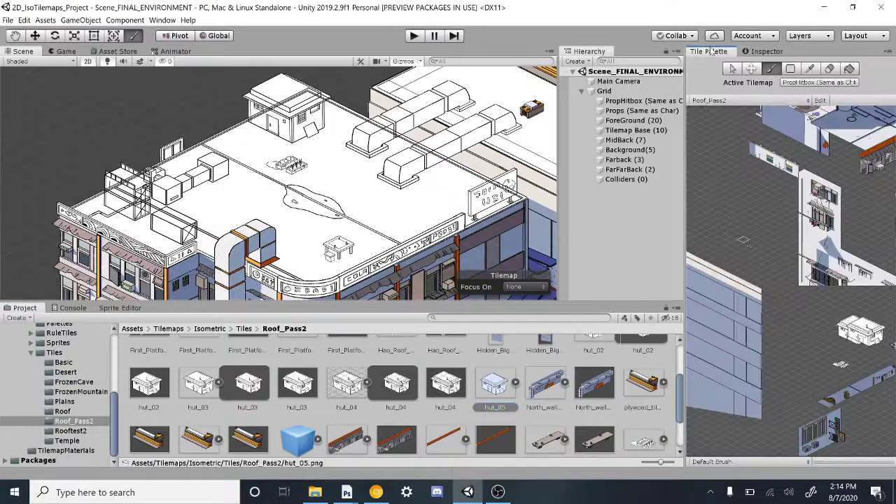
middle_click_drag(782, 270, 781, 239)
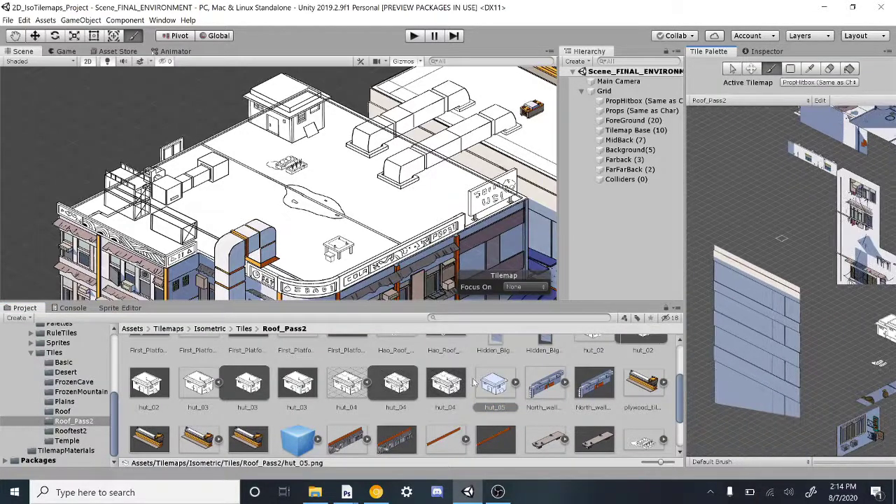
left_click_drag(790, 235, 789, 236)
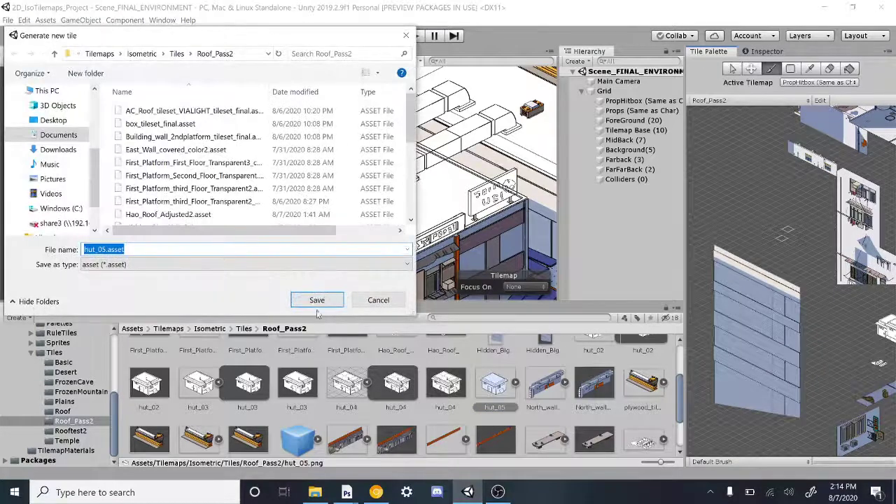
left_click(317, 299)
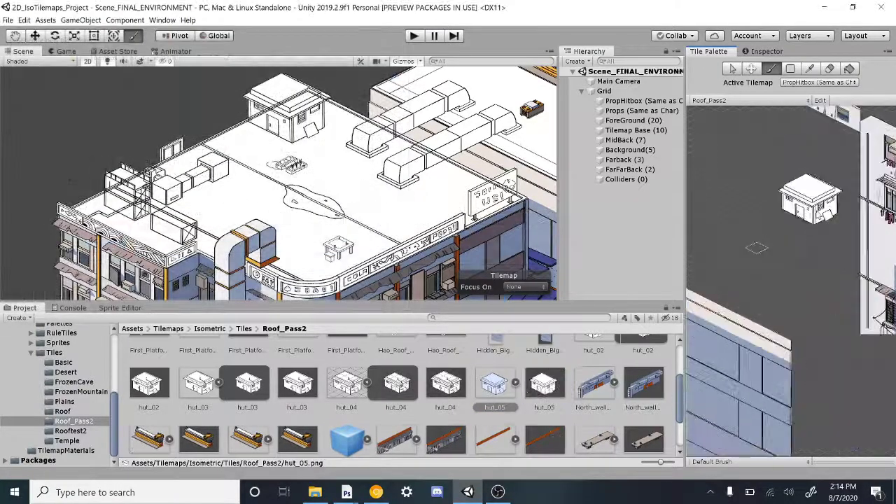
- Pick the hut_05 tile from the palette and paint it on the white rooftop, in front of the existing hut
scroll(817, 214, "up", 3)
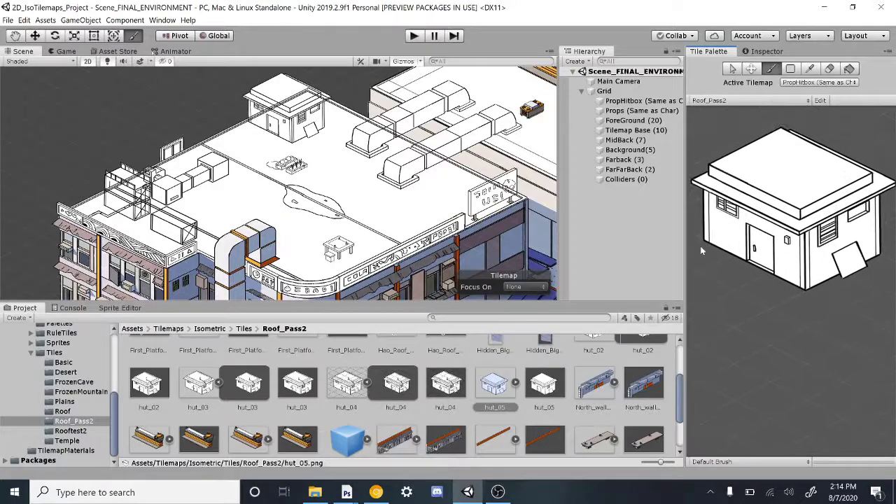
left_click(729, 331)
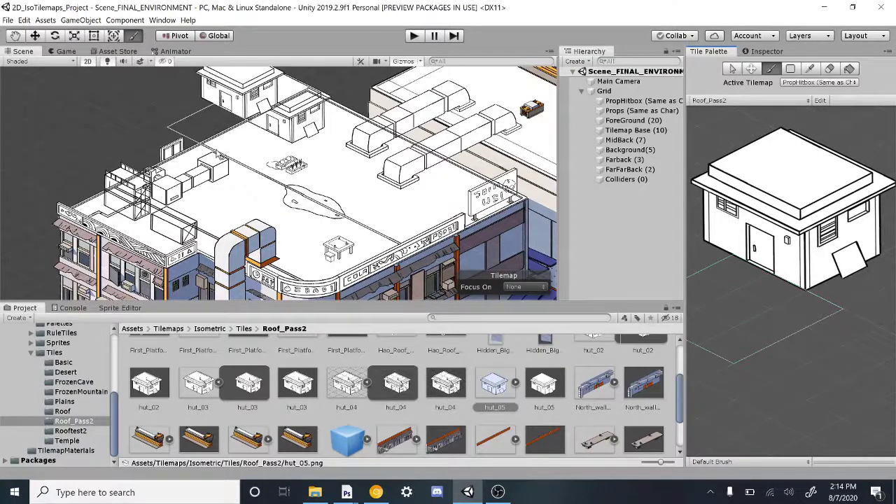
middle_click_drag(397, 291, 362, 189)
scroll(362, 189, "down", 2)
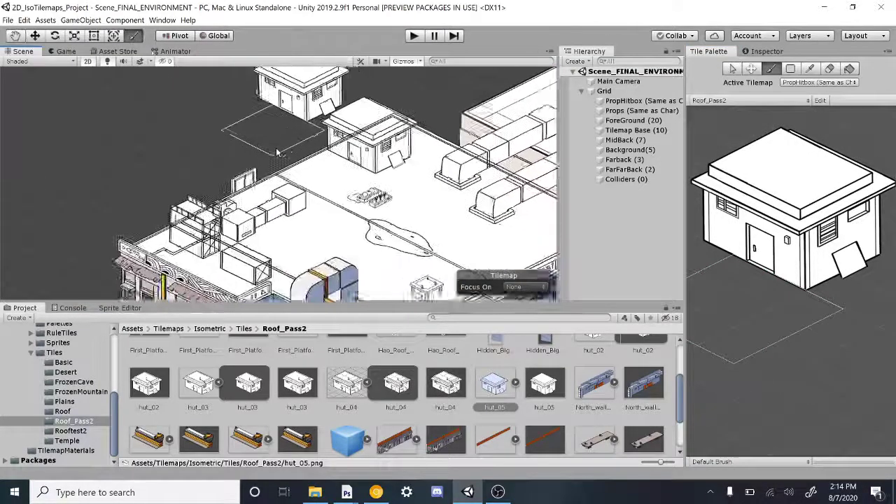
scroll(367, 189, "up", 5)
left_click(380, 224)
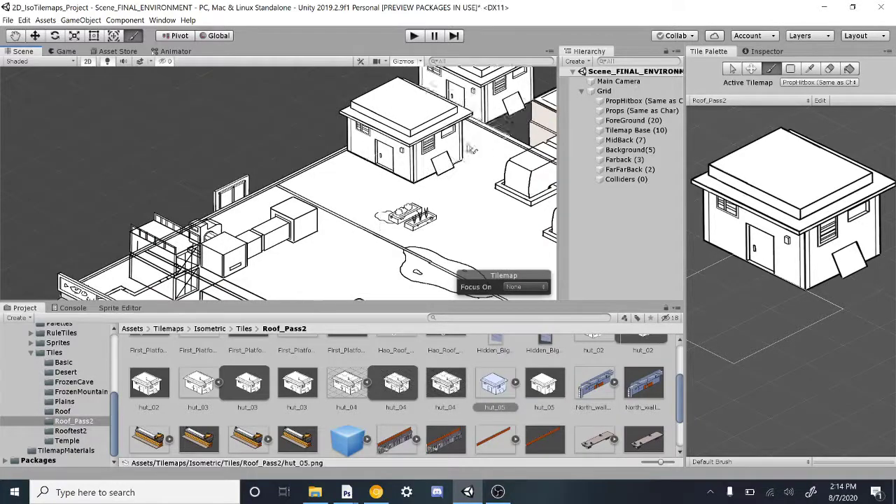
- Paint a row of three hut_05 tiles in the empty area beside the white rooftop
scroll(488, 112, "up", 5)
mouse_move(488, 113)
middle_mouse_down()
mouse_move(489, 132)
mouse_move(448, 147)
middle_mouse_up()
scroll(448, 161, "up", 4)
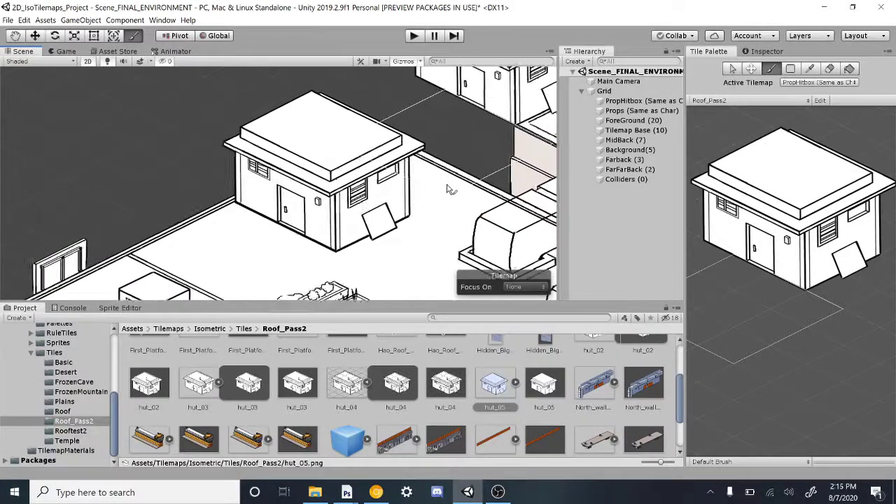
scroll(436, 138, "down", 4)
right_click_drag(494, 296, 265, 155, "alt")
middle_click_drag(266, 155, 553, 114)
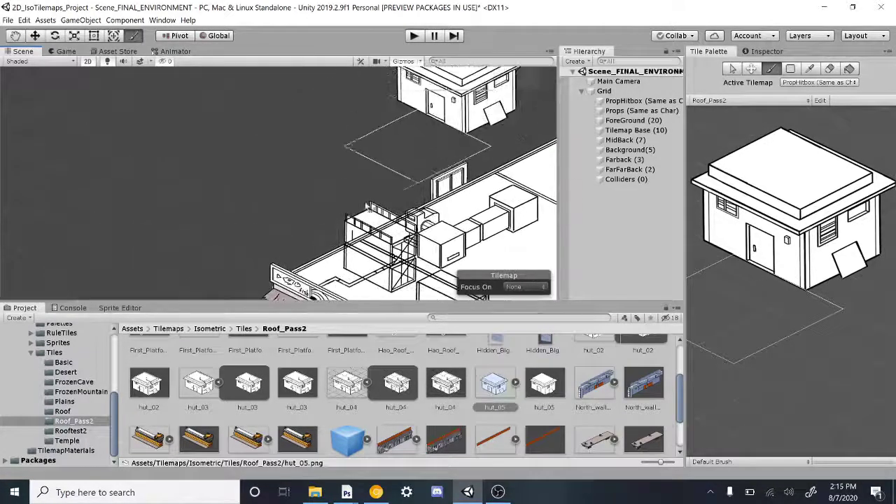
left_click(345, 214)
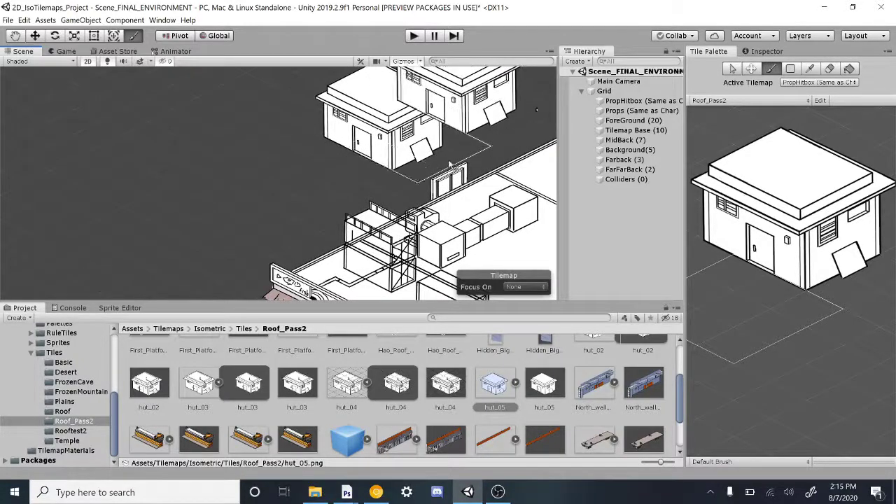
middle_click_drag(417, 172, 392, 190)
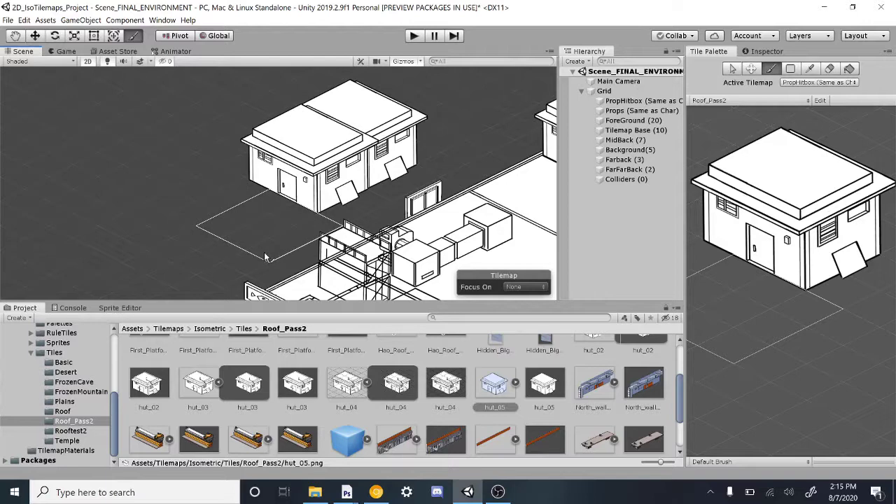
scroll(378, 199, "down", 3)
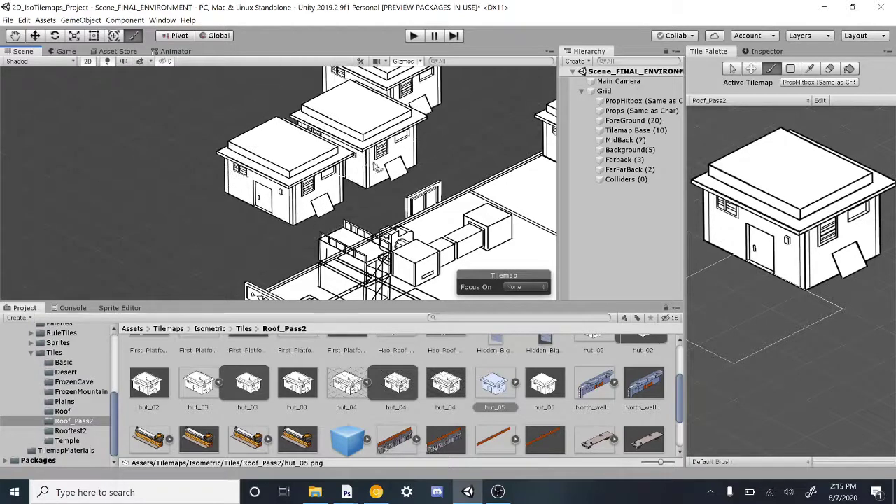
middle_click_drag(446, 159, 417, 131)
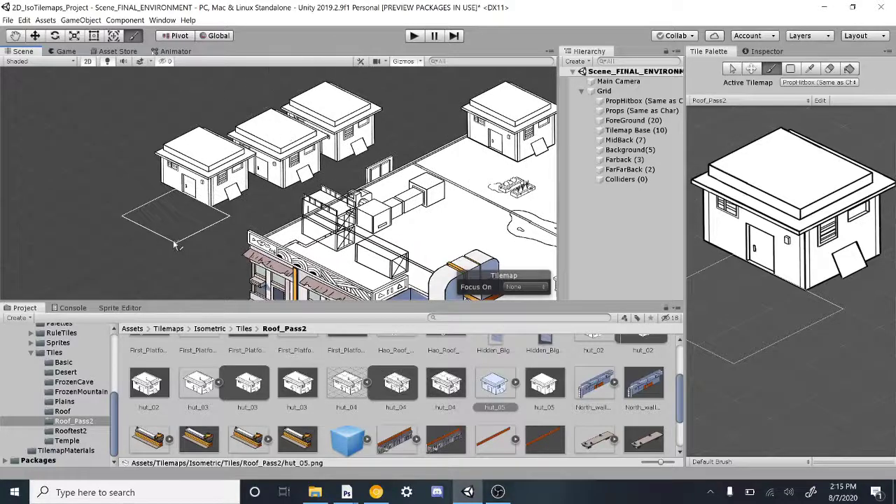
left_click(189, 248)
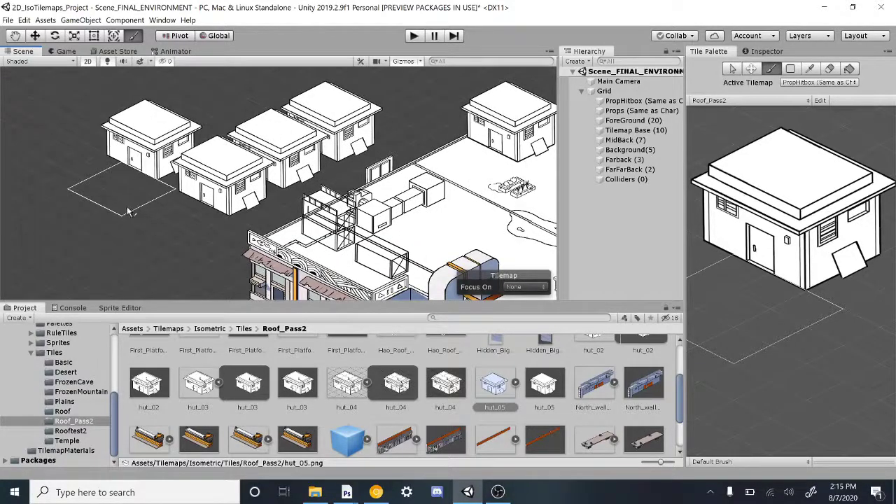
- Paint a second row of three hut_05 tiles directly behind the first row beside the rooftop
left_click(127, 209)
left_click(176, 180)
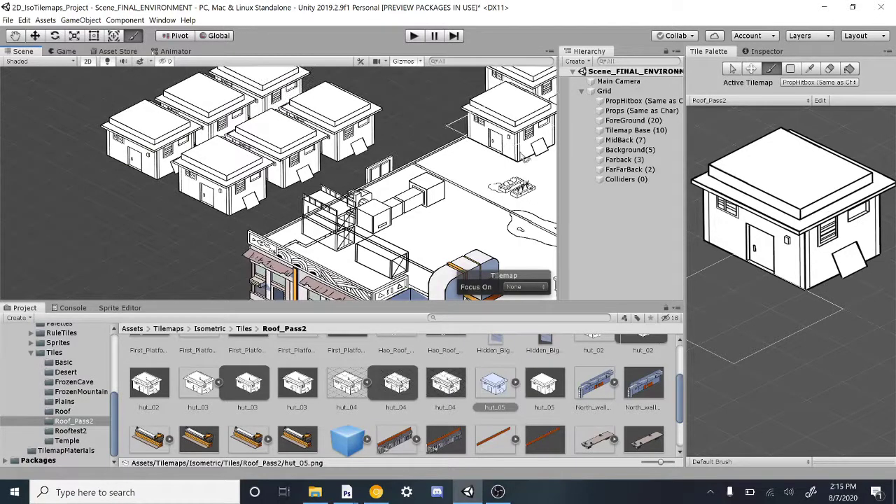
scroll(452, 173, "down", 3)
middle_click_drag(451, 173, 273, 140)
scroll(275, 140, "up", 1)
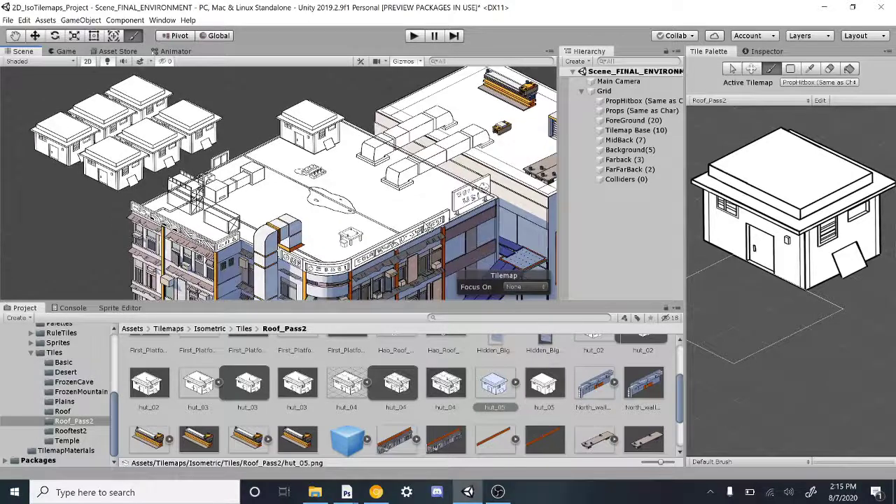
- Switch to Photoshop and look through the open hut_02, vegg_garden and hao_roof_02 documents, ending on hut_02.psd
left_click(376, 492)
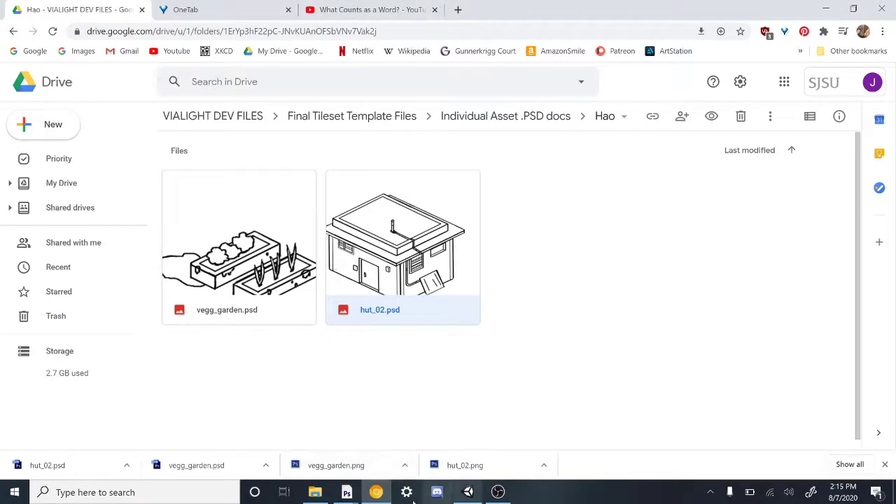
mouse_move(346, 492)
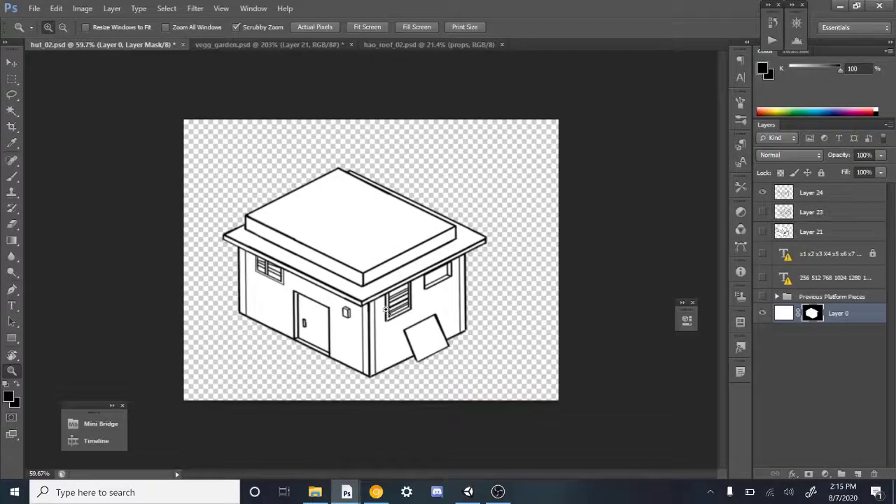
left_click(455, 45)
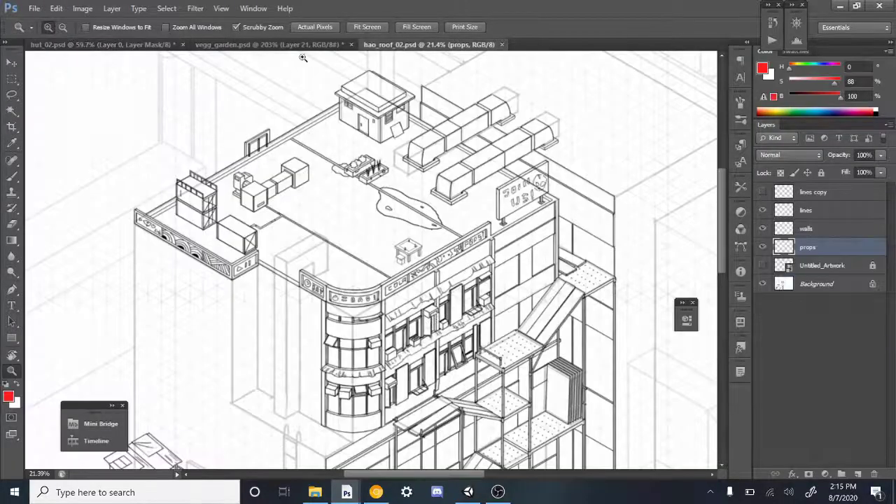
left_click(142, 44)
left_click(234, 44)
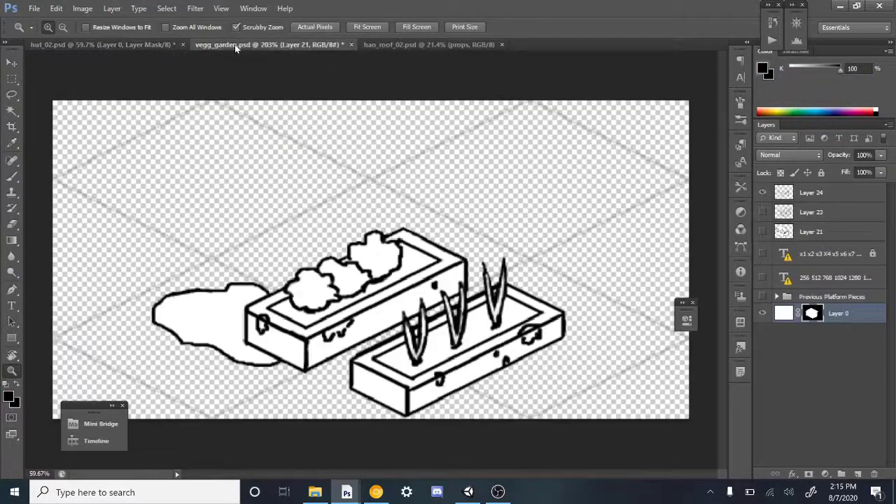
left_click(143, 44)
left_click(234, 44)
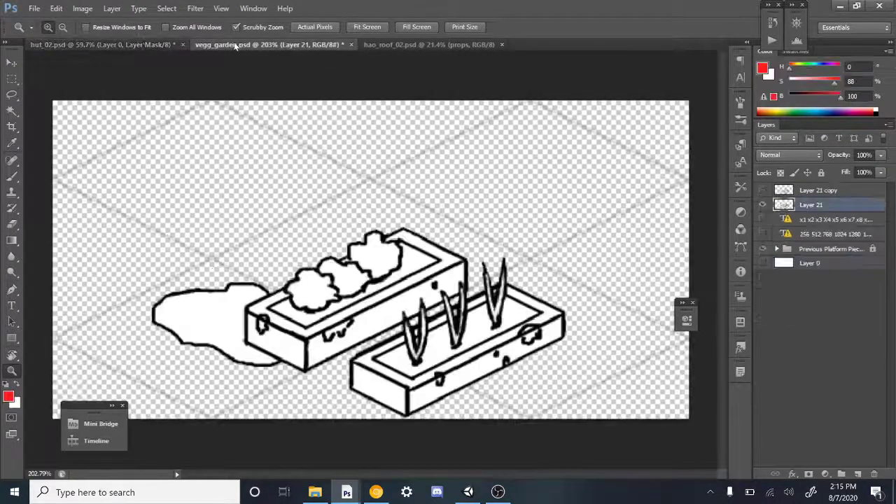
left_click(142, 44)
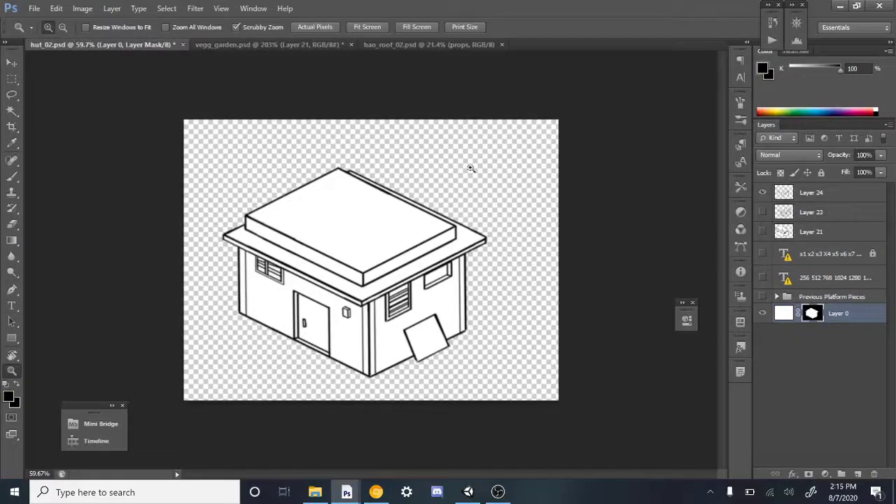
- Save the hut document as hut_05.psd in Downloads, keeping its layers and Maximize Compatibility on
left_click(34, 8)
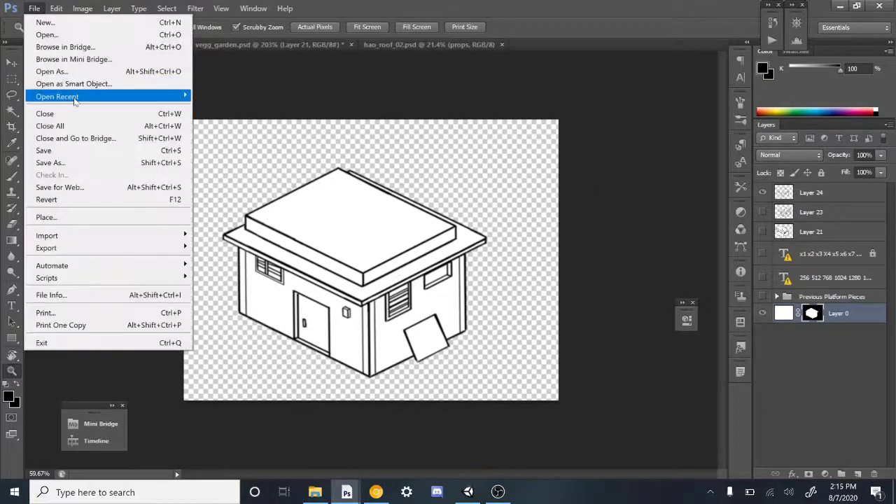
left_click(82, 164)
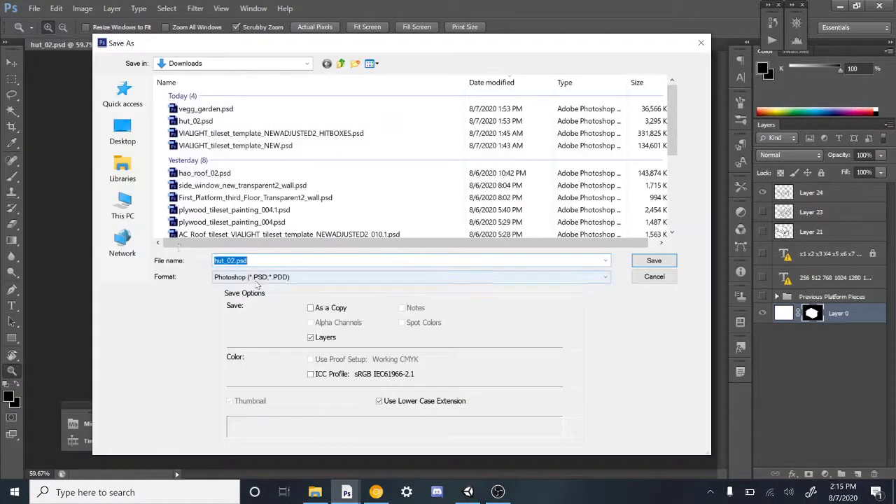
left_click(235, 260)
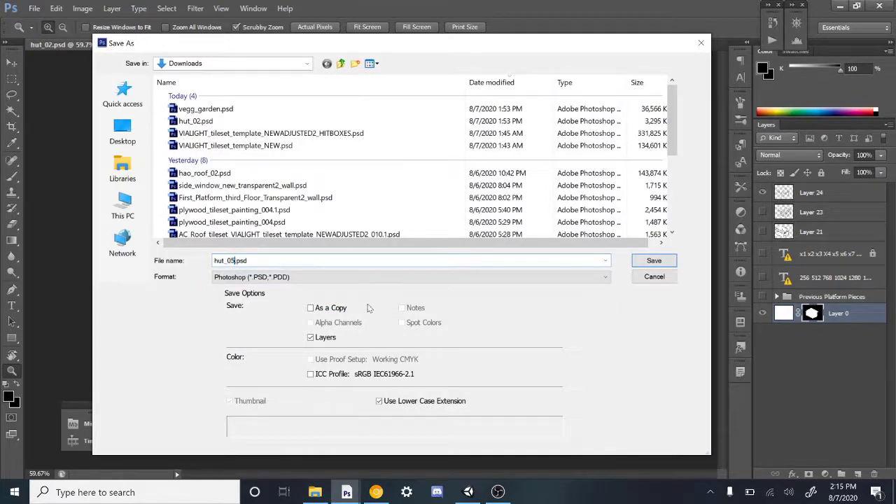
left_click(653, 261)
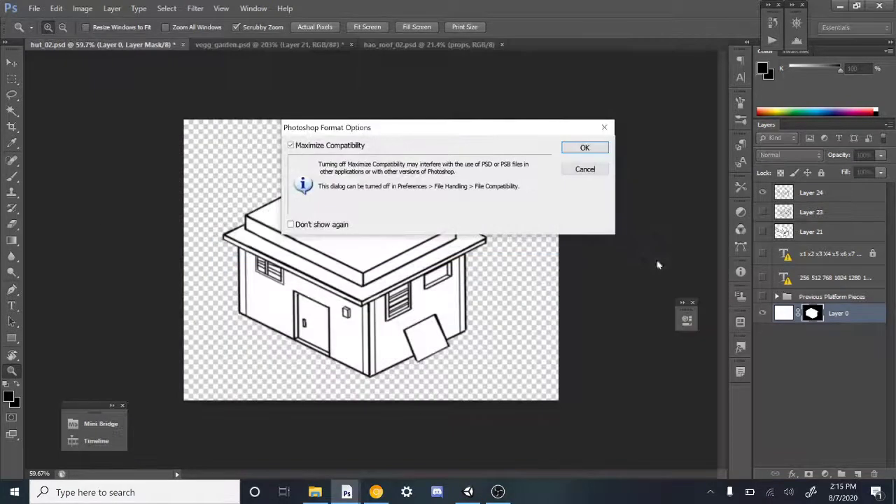
left_click(583, 149)
left_click_drag(404, 187, 526, 156)
- In vegg_garden.psd, unlock the Previous Platform Pieces group and delete it together with its contents
left_click(329, 48)
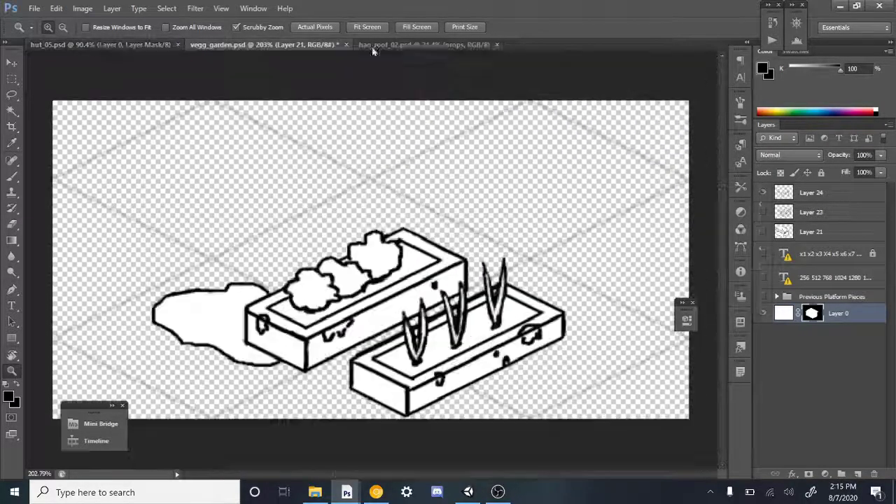
left_click(406, 46)
left_click(294, 45)
scroll(417, 299, "down", 1, "alt")
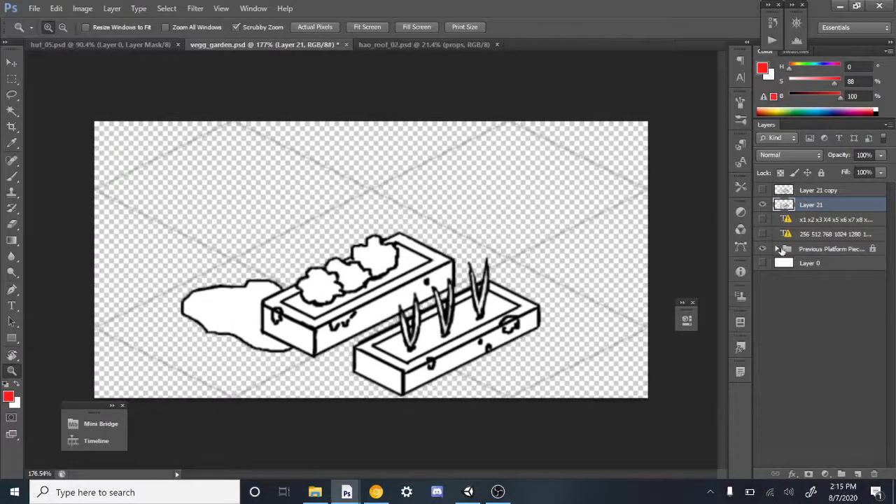
left_click(801, 251)
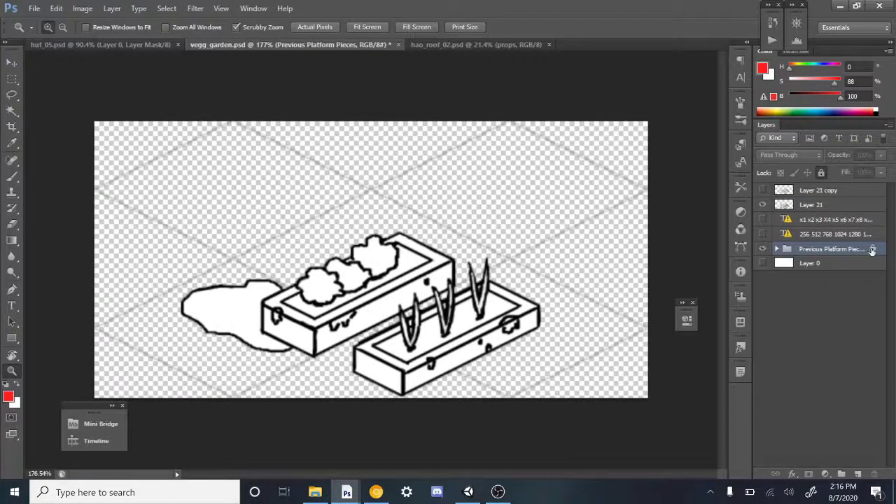
right_click(835, 251)
left_click(843, 184)
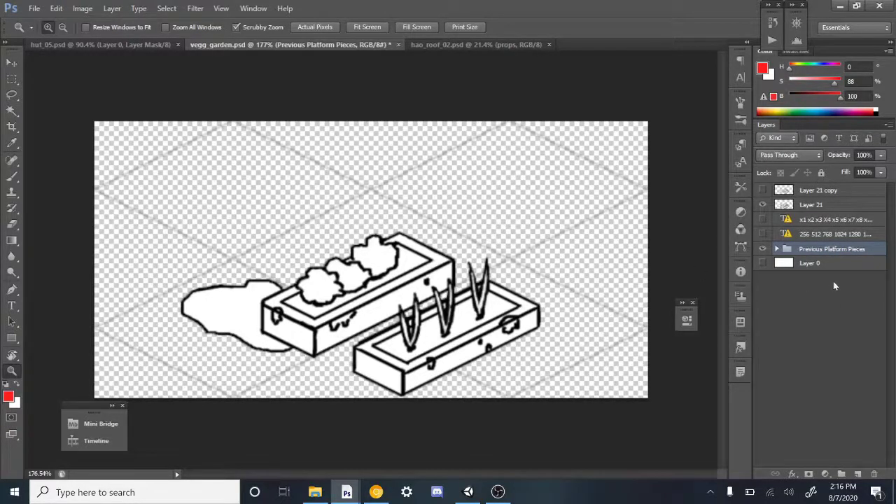
right_click(825, 249)
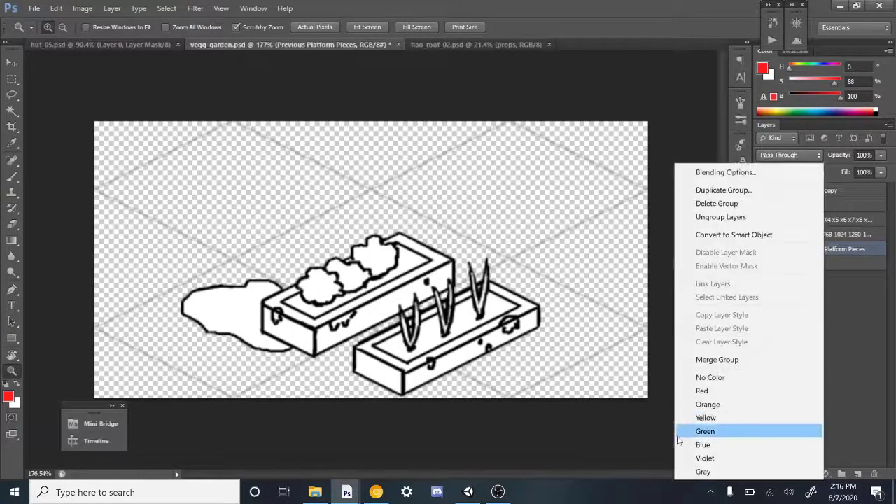
left_click(740, 204)
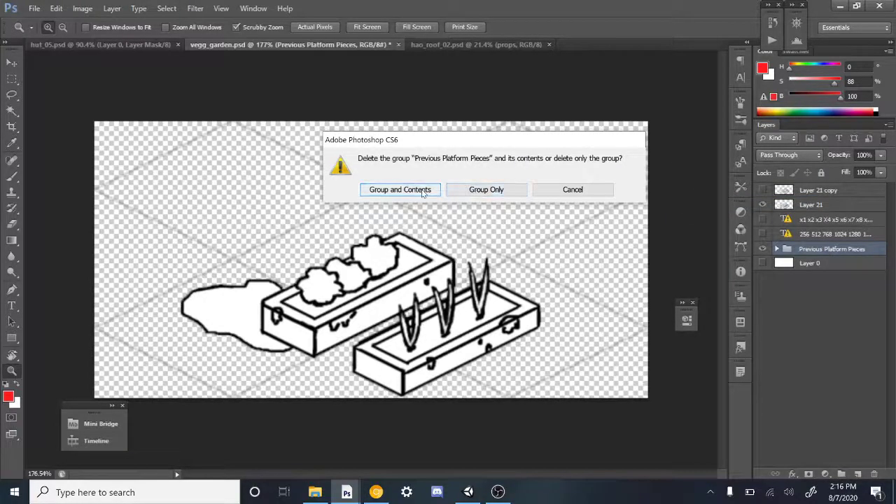
left_click(400, 190)
- Copy the Previous Platform Pieces grid group from hut_05.psd into vegg_garden.psd and make it visible there
left_click(122, 44)
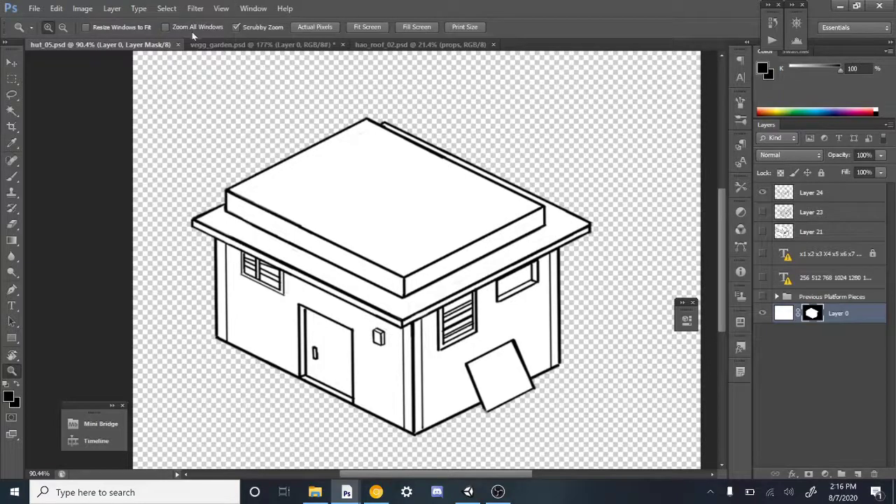
left_click_drag(151, 44, 19, 242)
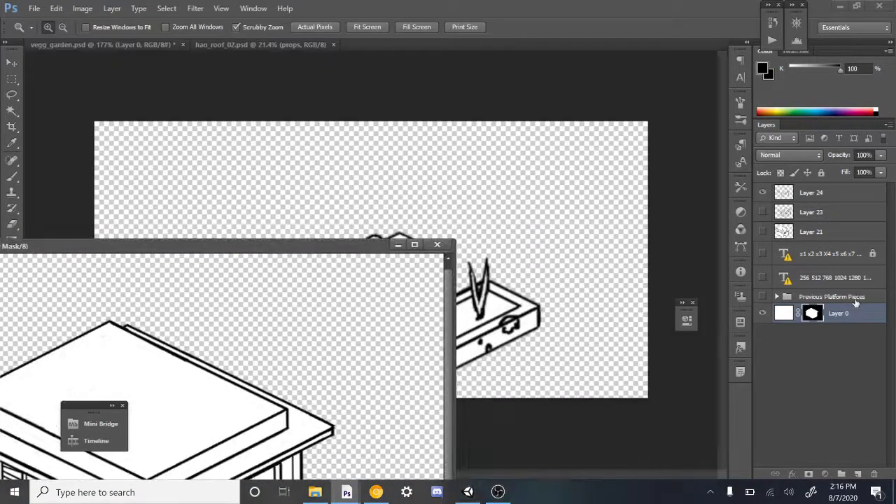
left_click(831, 298)
left_click_drag(844, 298, 417, 233)
left_click(396, 245)
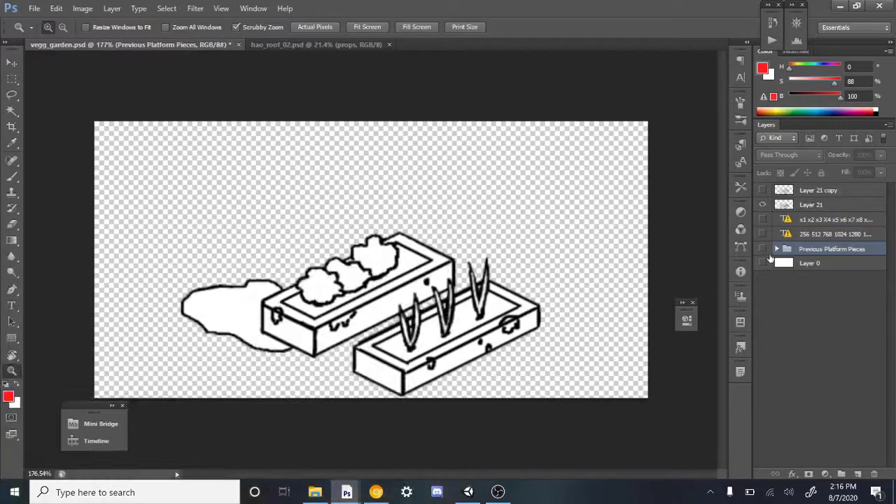
left_click(764, 249)
- Move the grid group so a tile's left corner and lower tip meet the canvas's left and bottom edges
left_click_drag(135, 309, 160, 310)
left_click_drag(165, 308, 280, 245)
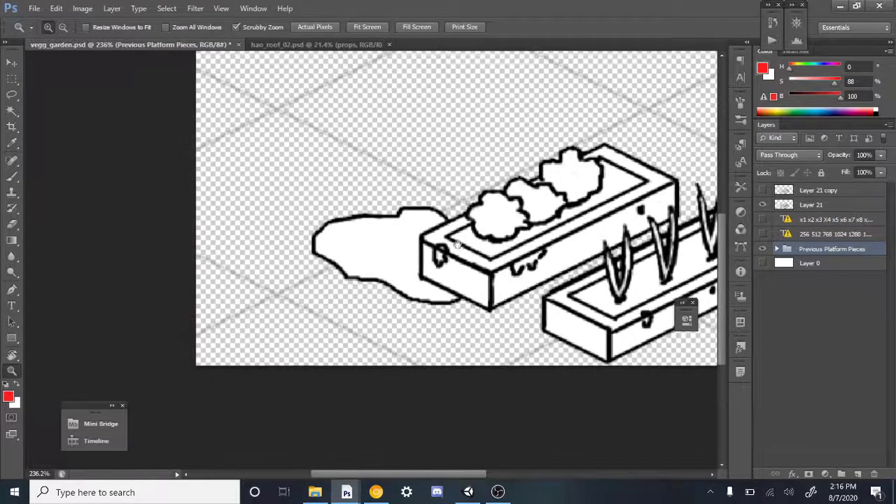
key("v")
left_click_drag(405, 191, 513, 267)
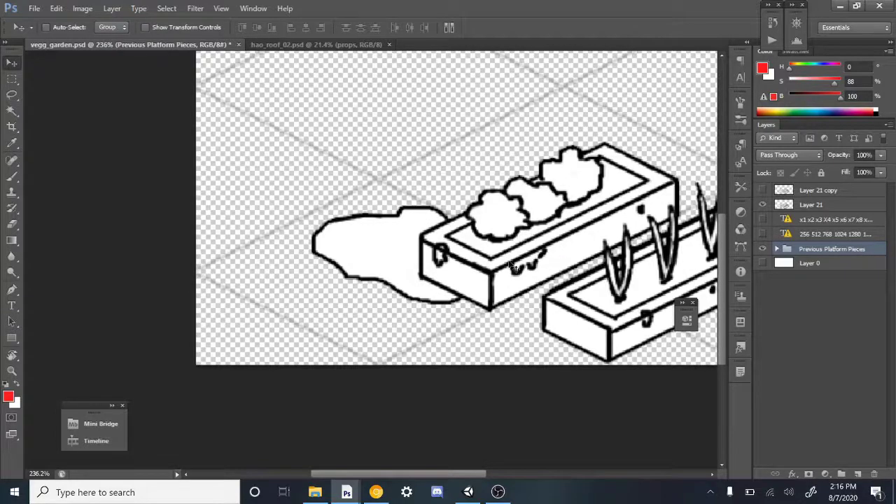
left_click_drag(613, 243, 394, 295)
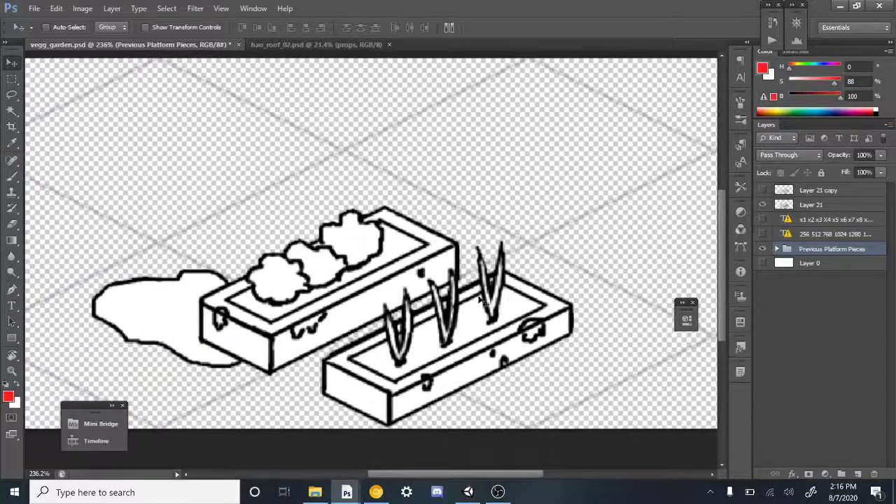
- Check the canvas dimensions of vegg_garden.psd in pixels
key("z")
left_click_drag(468, 295, 446, 295)
left_click(83, 8)
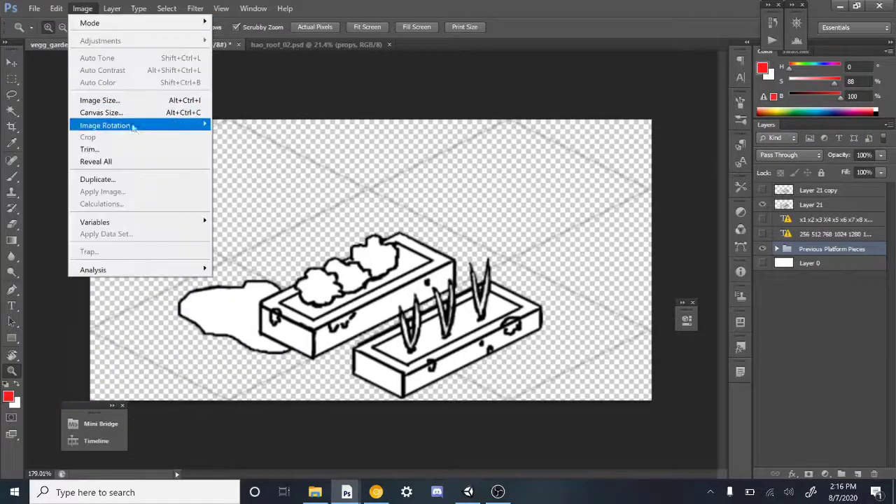
mouse_move(134, 124)
left_click(101, 112)
left_click(342, 200)
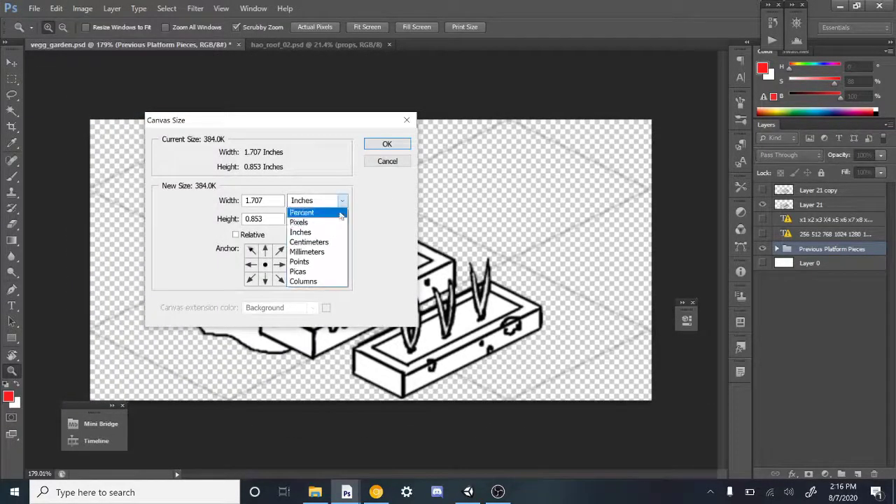
left_click(327, 224)
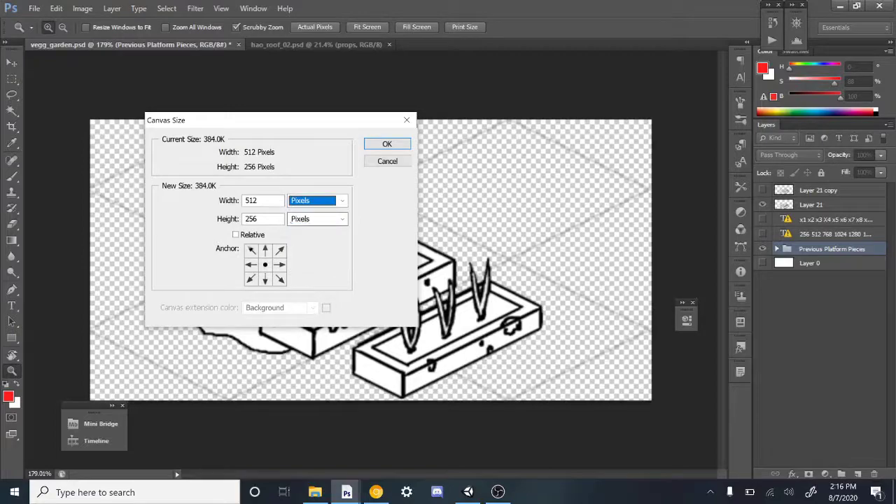
left_click(387, 145)
- Hide and show Layer 21 again to compare the garden drawing with the isometric grid beneath it
left_click_drag(440, 259, 617, 208)
left_click(762, 204)
left_click(763, 204)
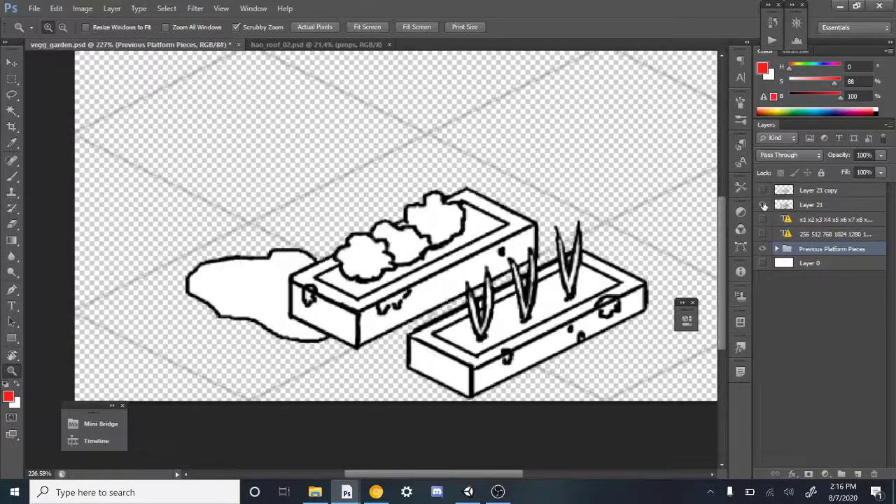
- Show Layer 21 copy over the isometric grid and make it the active layer for moving
left_click(763, 191)
left_click_drag(516, 186, 503, 234)
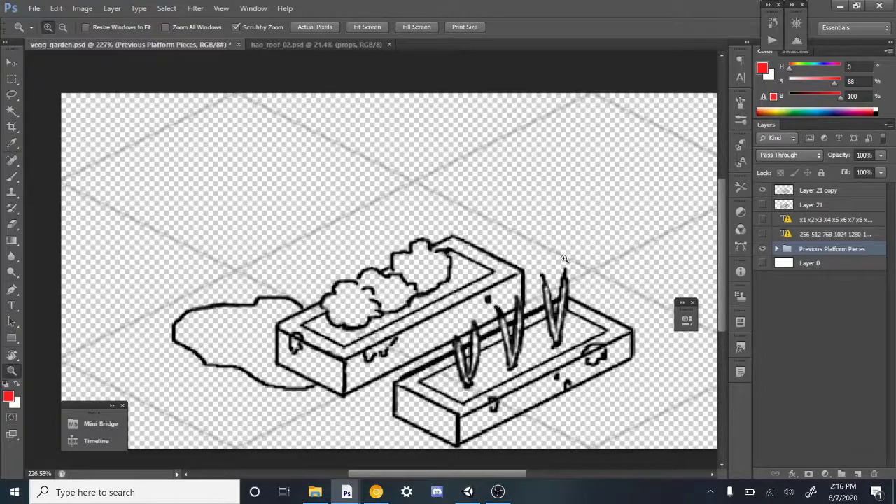
left_click(812, 193)
key("v")
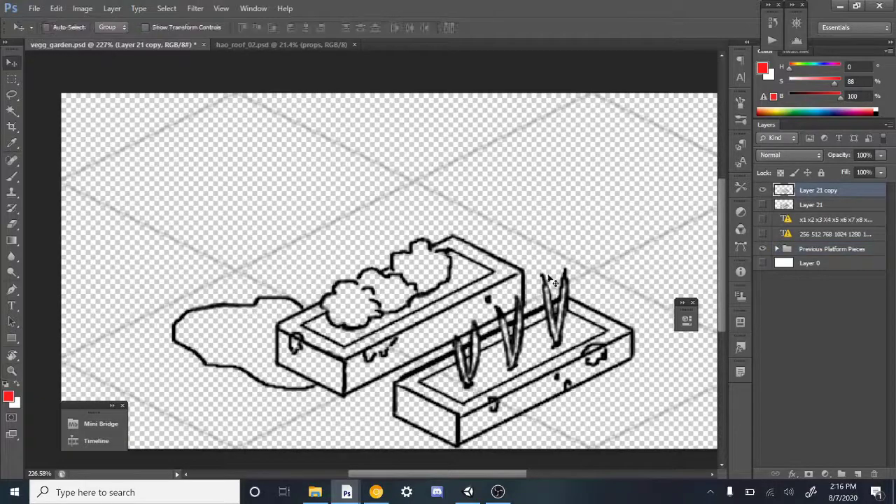
- Try aligning the garden drawing with the grid by moving the drawing and the grid group, and undo the grid move
left_click_drag(547, 275, 506, 184)
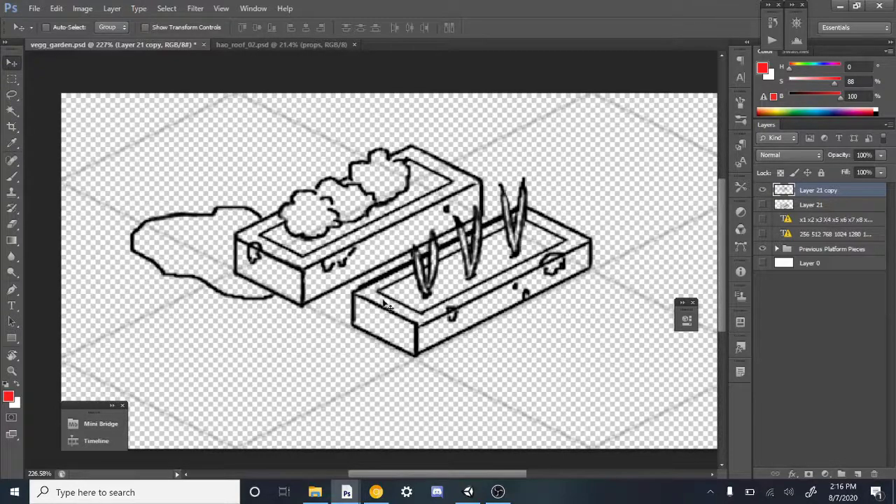
mouse_move(503, 340)
left_mouse_down()
mouse_move(527, 350)
mouse_move(520, 360)
mouse_move(513, 347)
left_mouse_up()
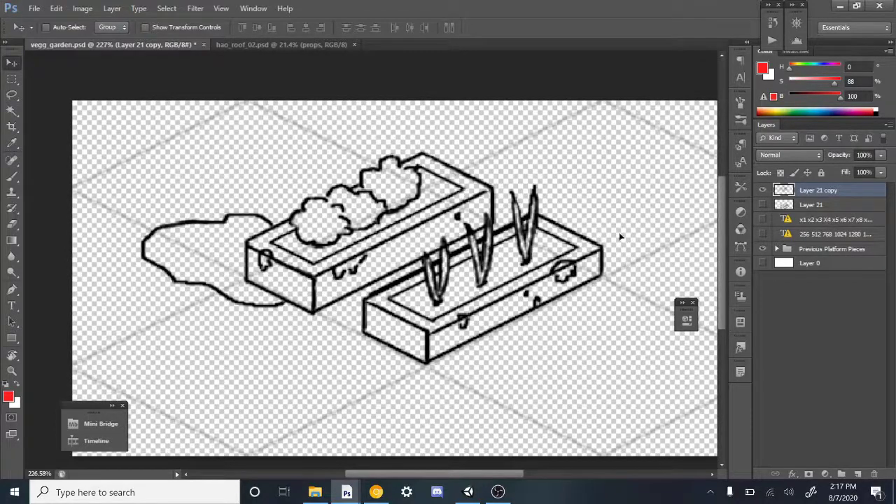
key("ctrl+alt+z")
key("ctrl+alt+z")
left_click_drag(572, 322, 536, 232)
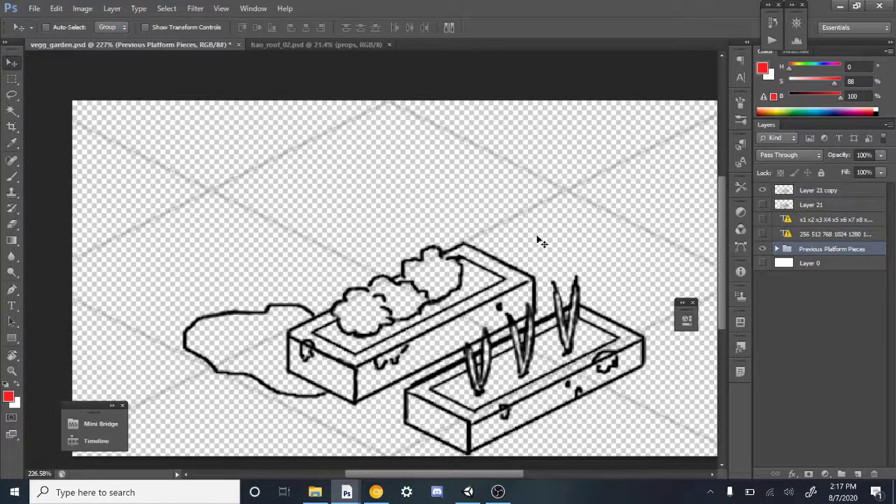
key("ctrl+z")
key("ctrl+z")
key("ctrl+z")
- Move Layer 21 copy so the front planter's lower corner meets a grid intersection, and replace the visible grid with white Layer 0
left_click(784, 194)
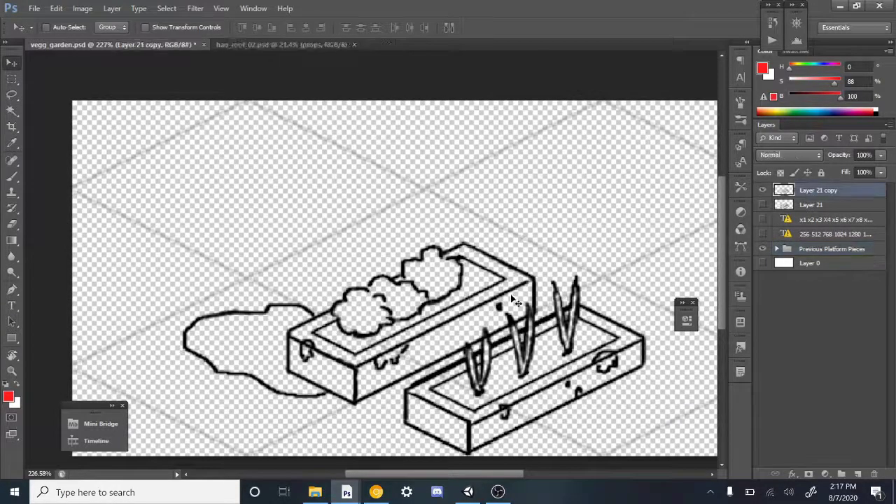
mouse_move(513, 299)
left_mouse_down()
mouse_move(445, 272)
mouse_move(430, 218)
left_mouse_up()
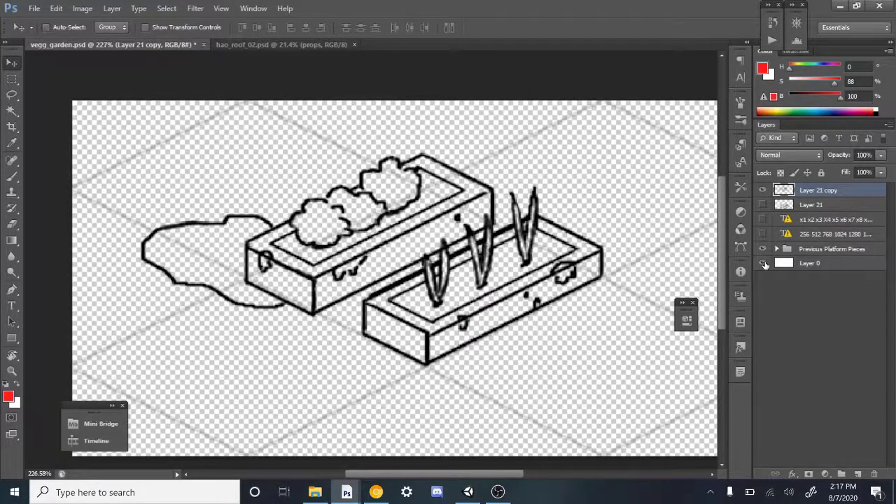
left_click(763, 263)
left_click(779, 260)
left_click(764, 248)
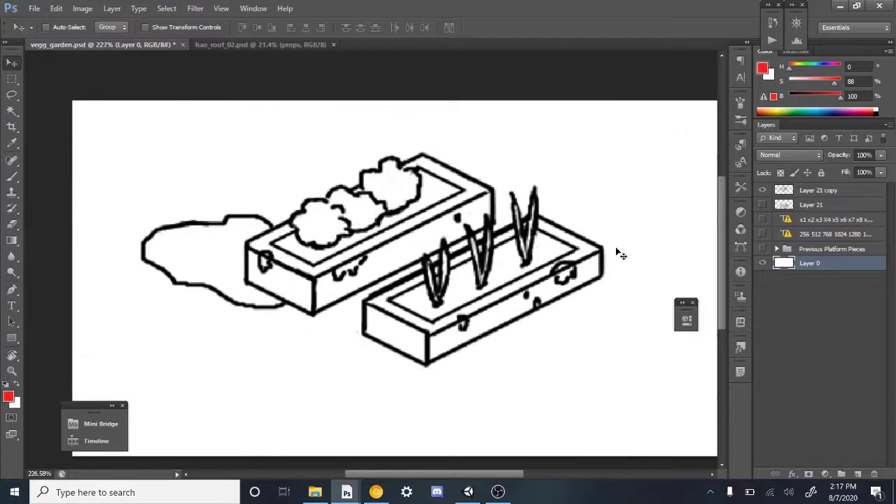
- Select the white area outside the garden drawing with the Magic Wand and invert the selection
key("z")
left_click_drag(610, 257, 583, 259)
key("w")
left_click(583, 265)
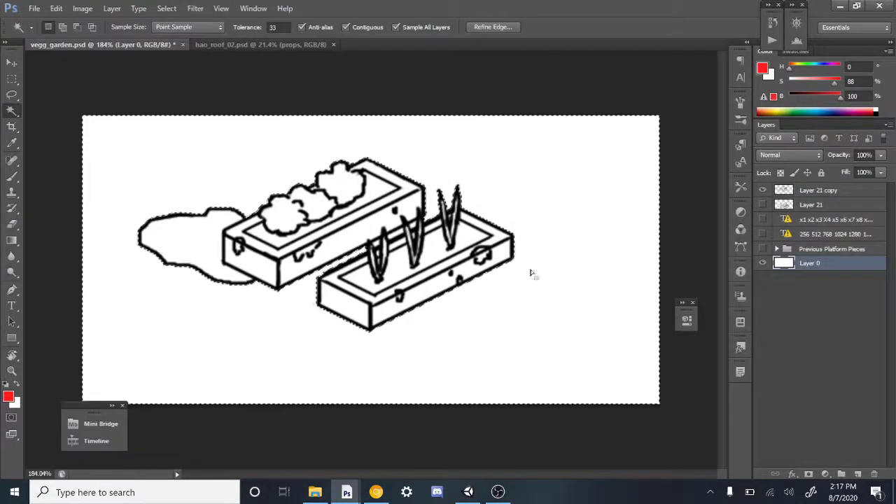
left_click(167, 8)
left_click(187, 58)
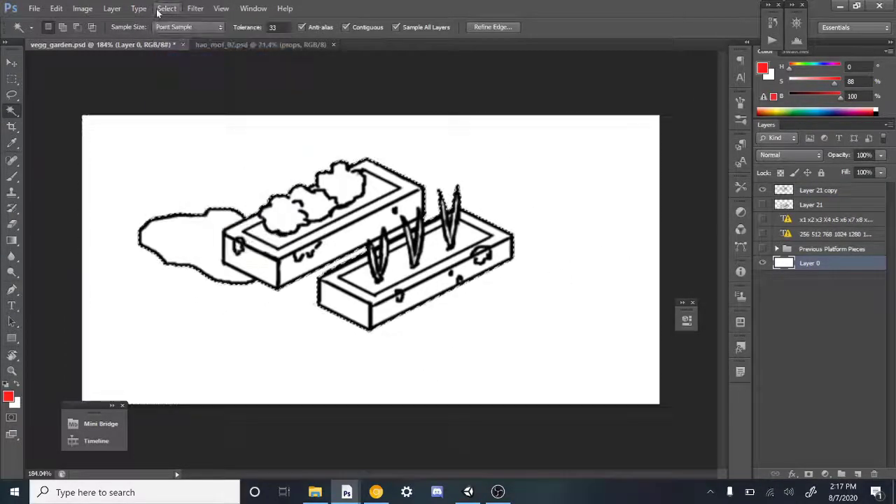
- Contract the selection and use it as a layer mask on Layer 0
left_click(166, 9)
mouse_move(196, 149)
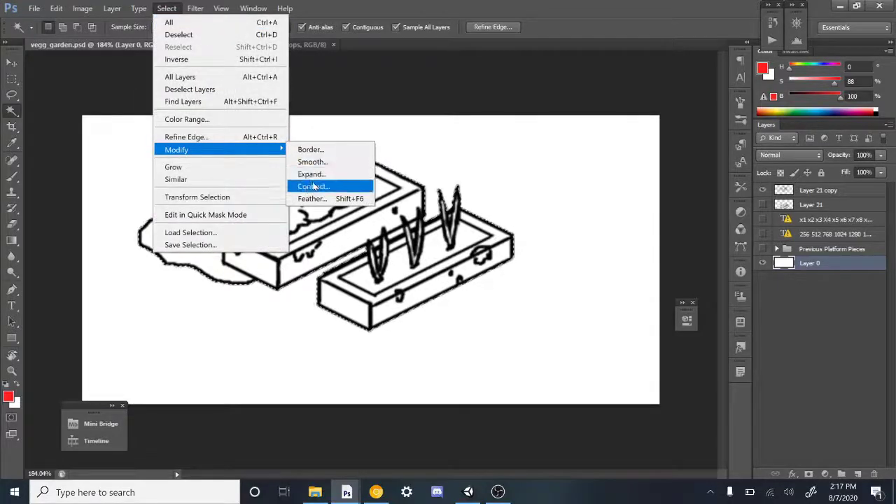
left_click(312, 186)
left_click(506, 167)
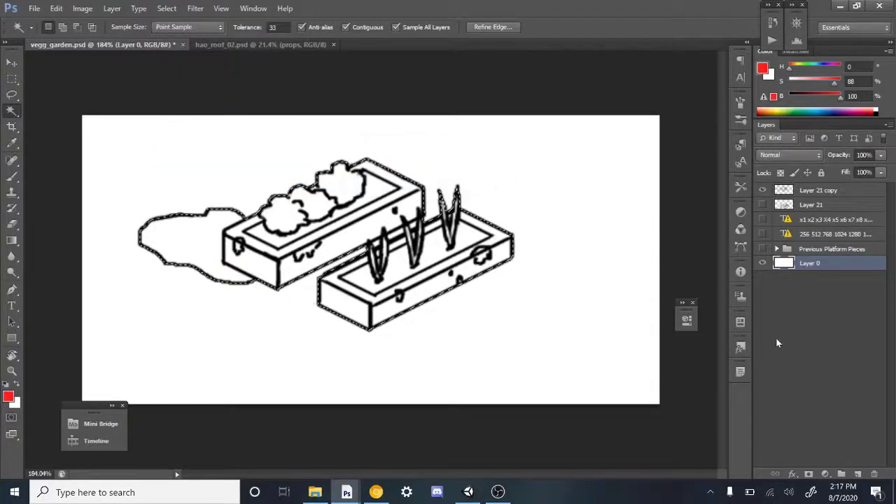
left_click(808, 474)
key("z")
left_click_drag(356, 238, 441, 238)
left_click_drag(539, 185, 463, 172)
left_click_drag(420, 241, 443, 245)
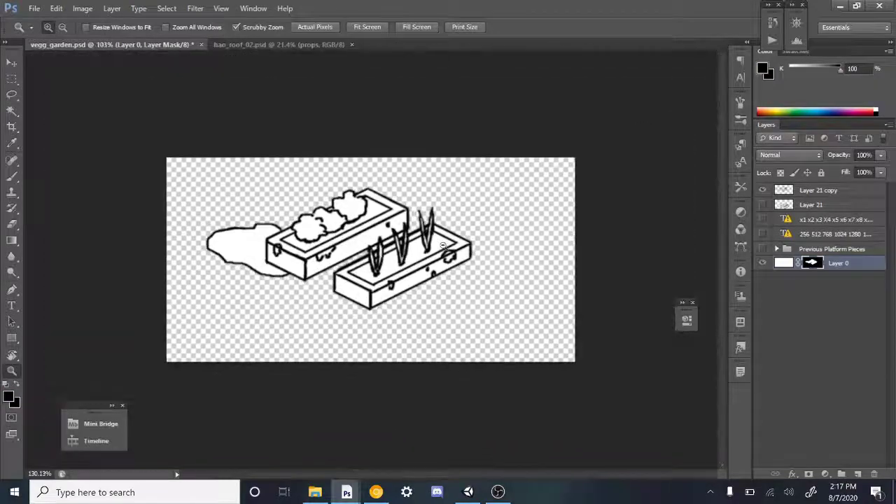
- Start saving a copy of the garden artwork in the PNG format
left_click(34, 7)
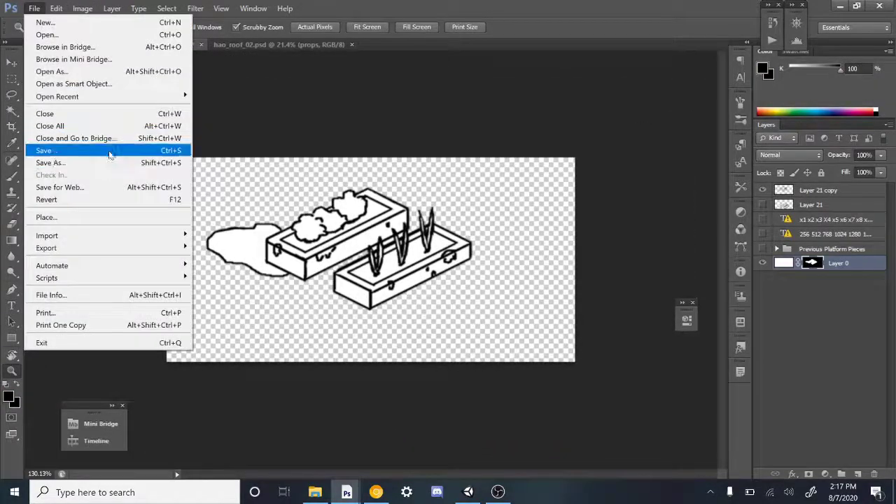
left_click(112, 162)
left_click(312, 276)
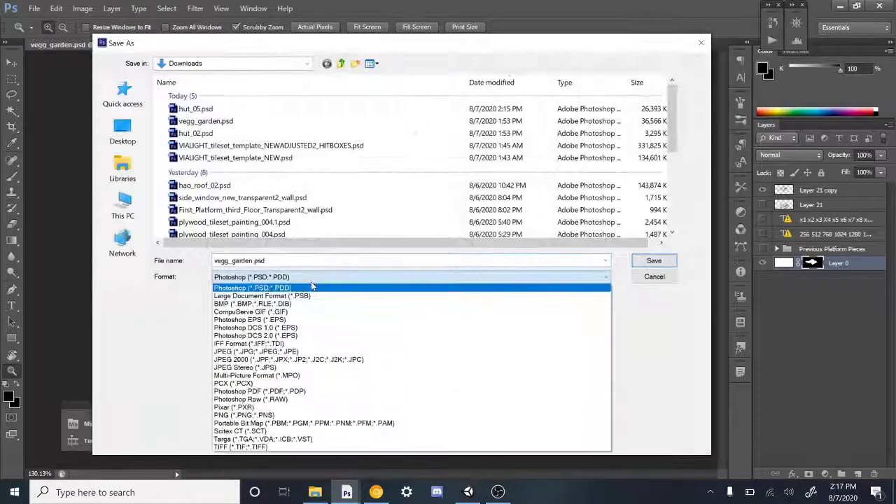
left_click(294, 423)
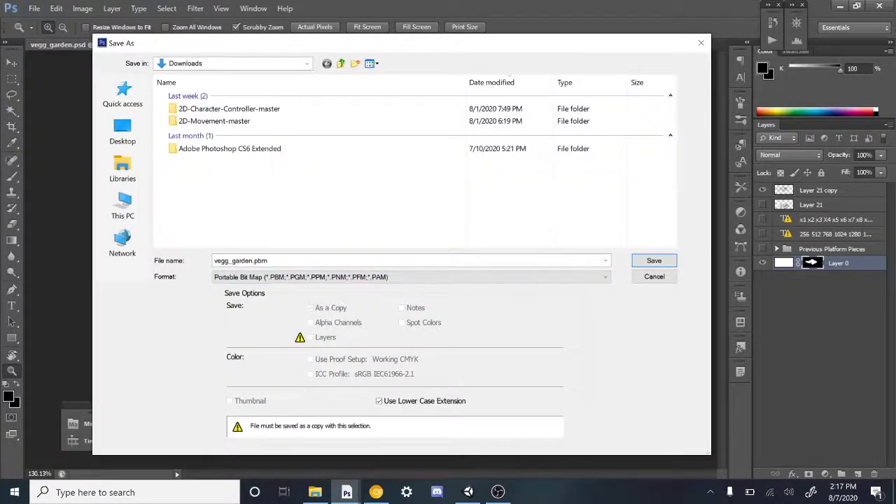
left_click(298, 280)
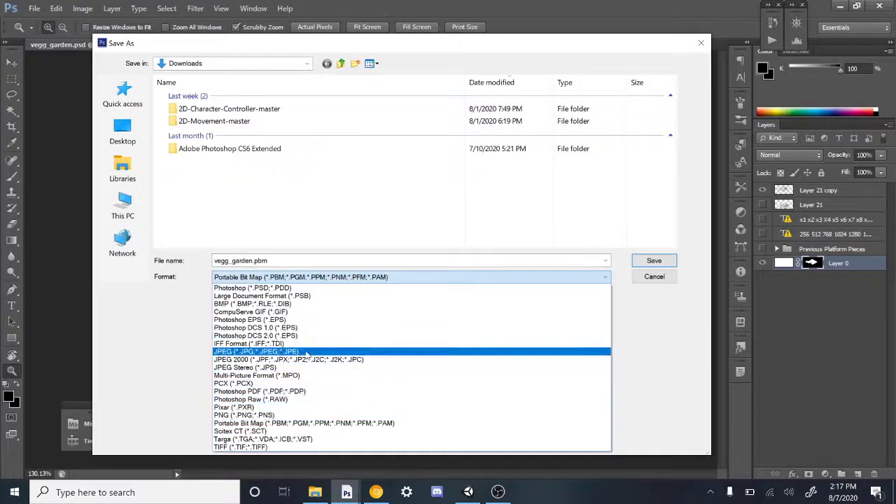
left_click(266, 415)
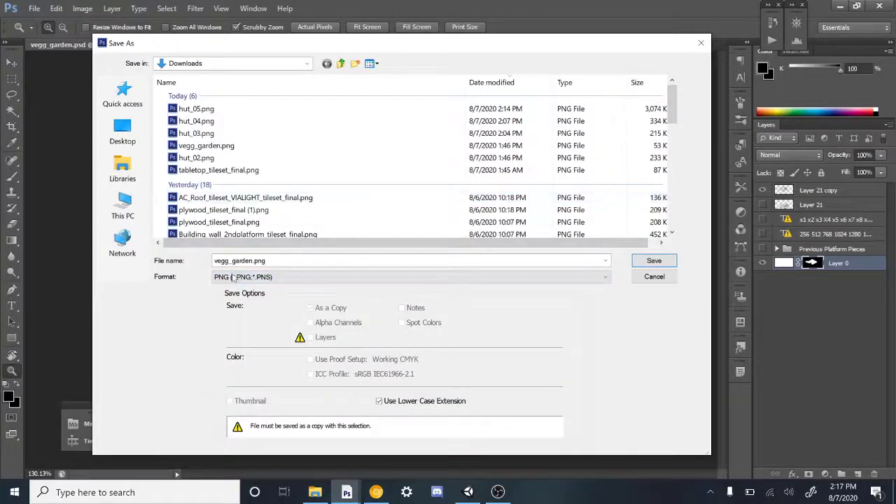
- Name the copy vegg_garden02.png and save it in Downloads with None / Fast compression and no interlacing
left_click(196, 109)
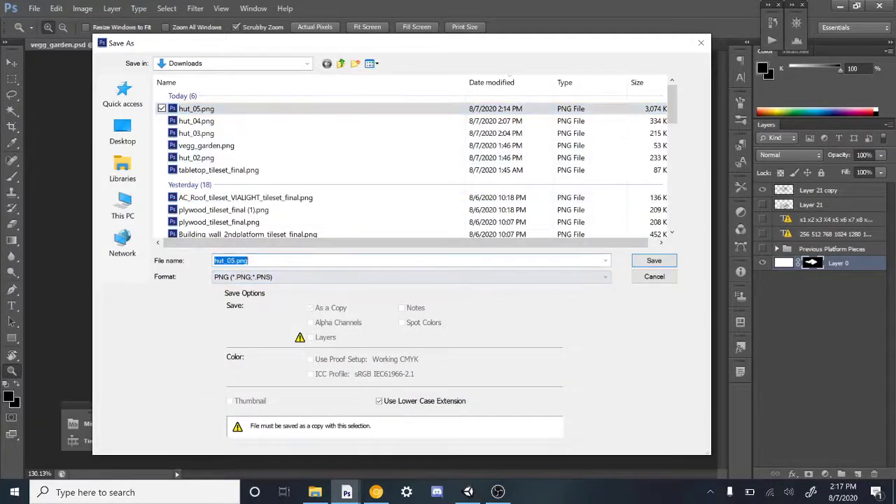
left_click(206, 145)
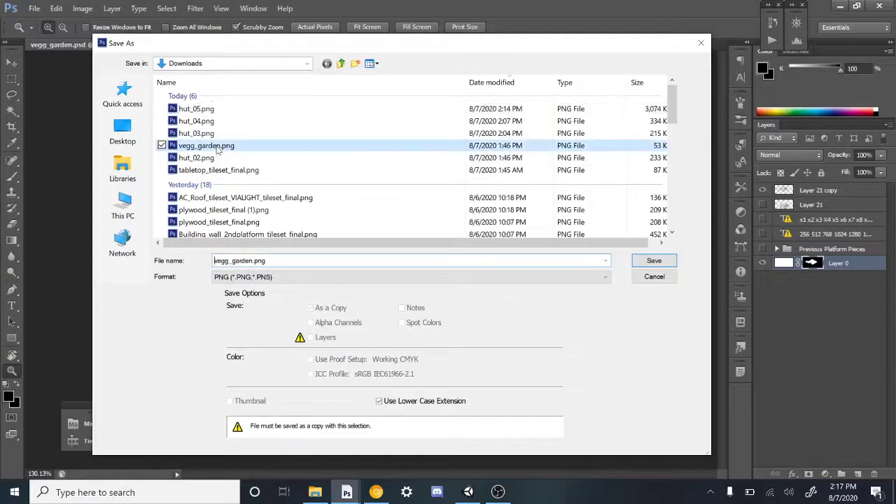
left_click(258, 260)
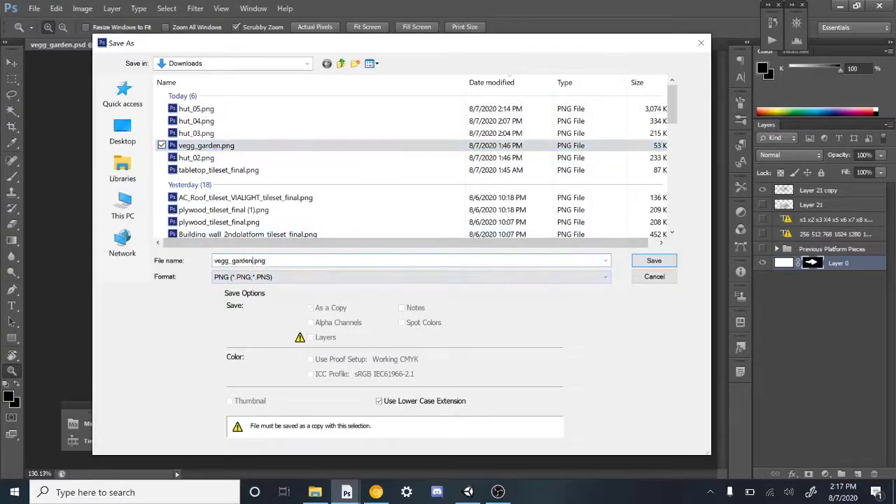
type("02")
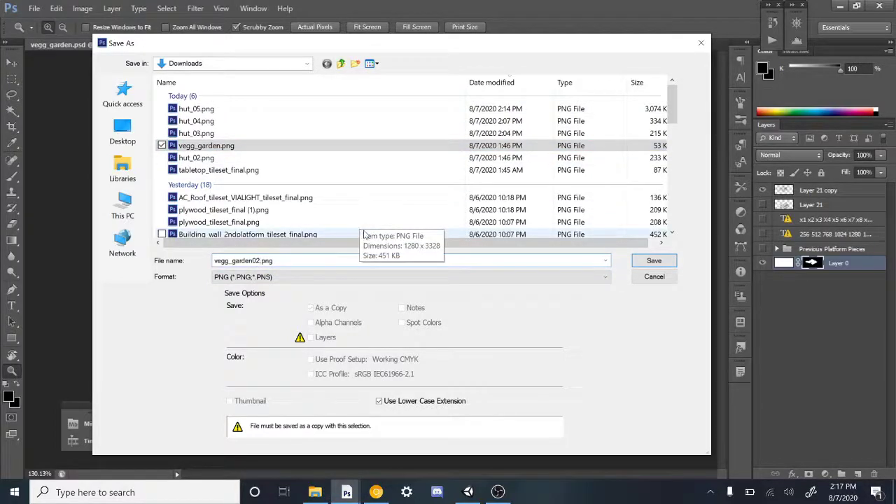
left_click(665, 261)
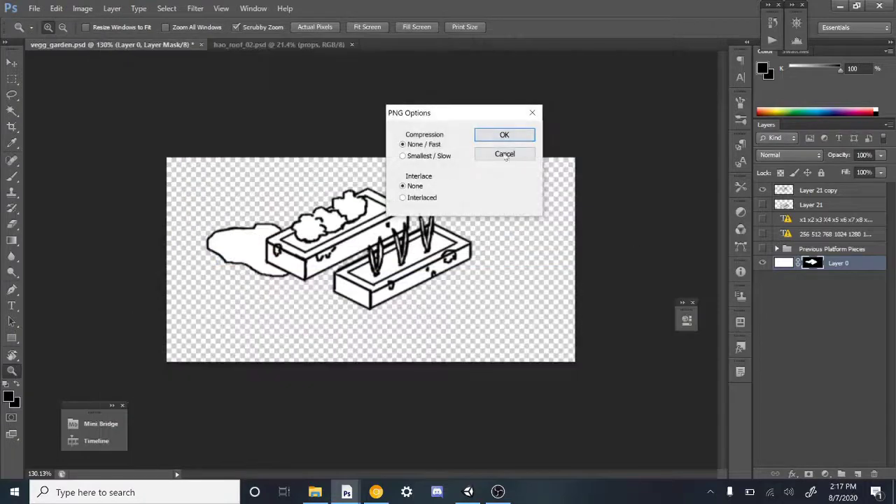
left_click(503, 133)
- Switch to Unity and import vegg_garden02.png from Downloads into the Roof_Pass2 tiles folder
left_click(468, 492)
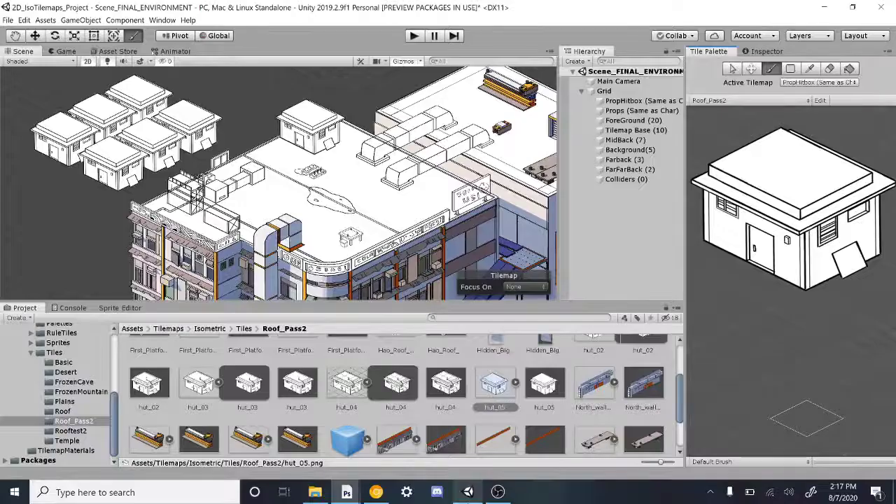
scroll(463, 399, "down", 2)
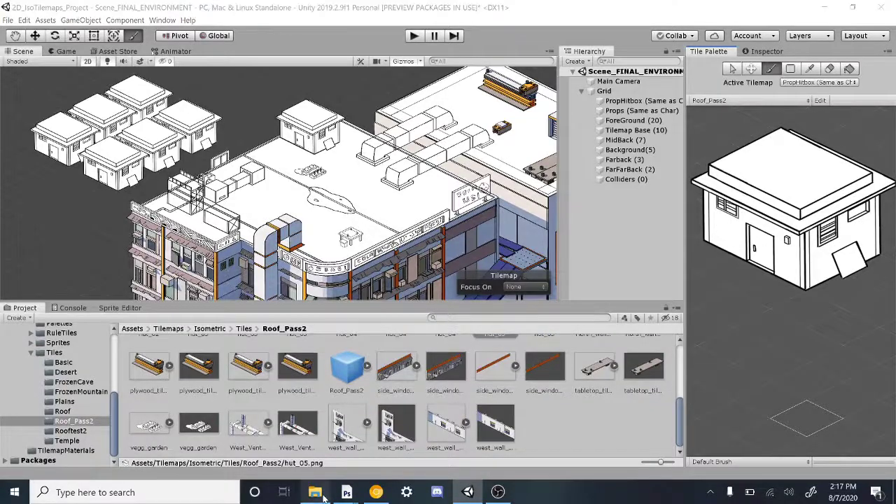
left_click(315, 492)
left_click(35, 184)
left_click_drag(35, 183, 543, 430)
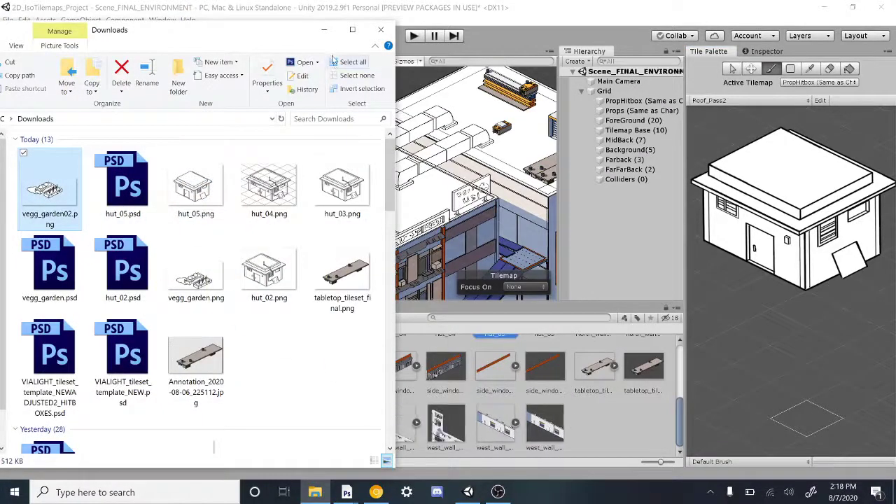
left_click(324, 30)
- Set the vegg_garden02 import settings to 256 pixels per unit and a max size of 8192, and apply them
left_click(247, 424)
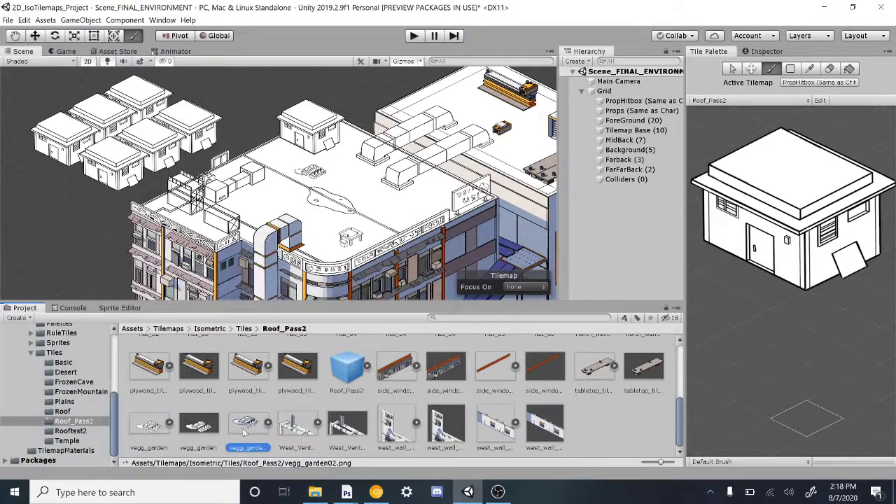
left_click(756, 54)
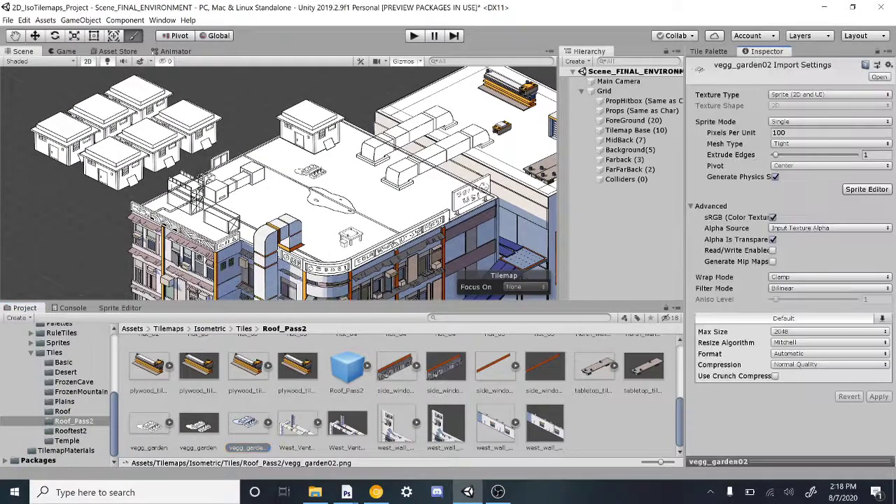
left_click(768, 133)
type("256")
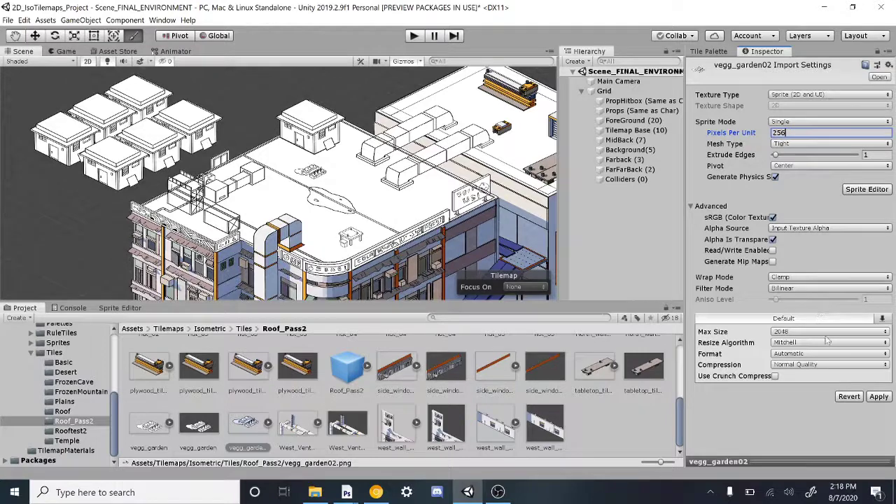
left_click(826, 331)
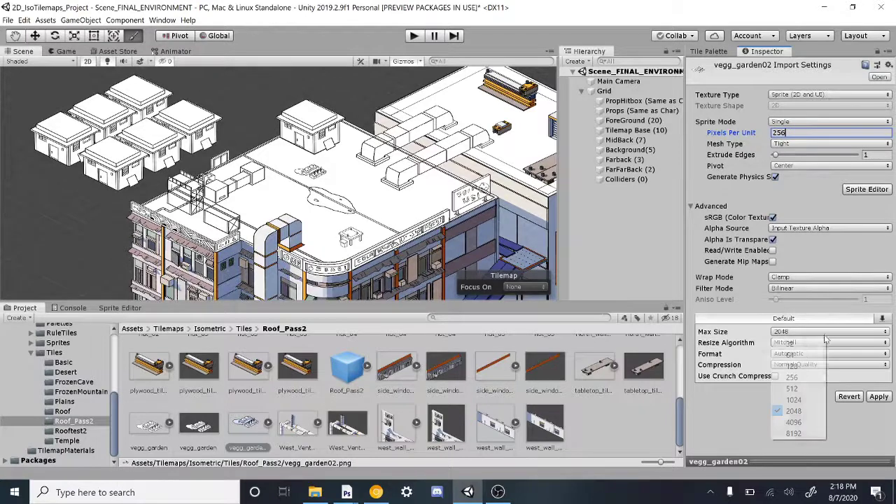
left_click(804, 431)
left_click(878, 397)
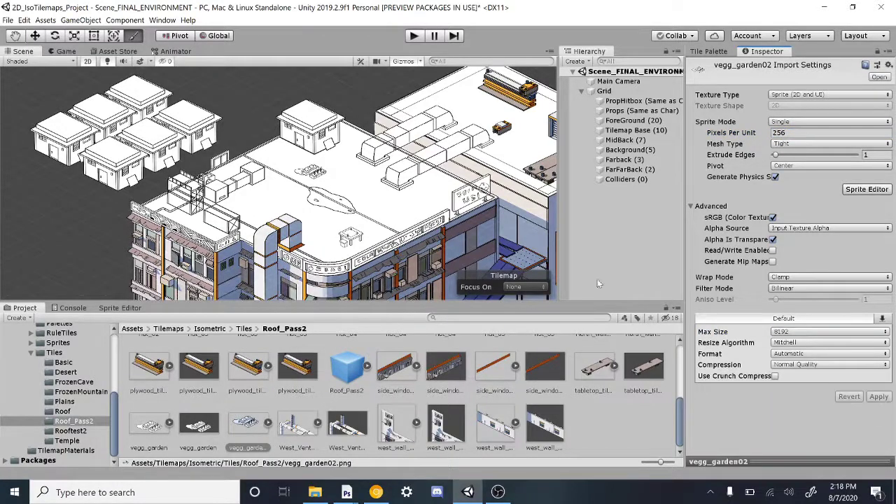
- Set the vegg_garden02 sprite's pivot to Bottom Left in the Sprite Editor
left_click(713, 53)
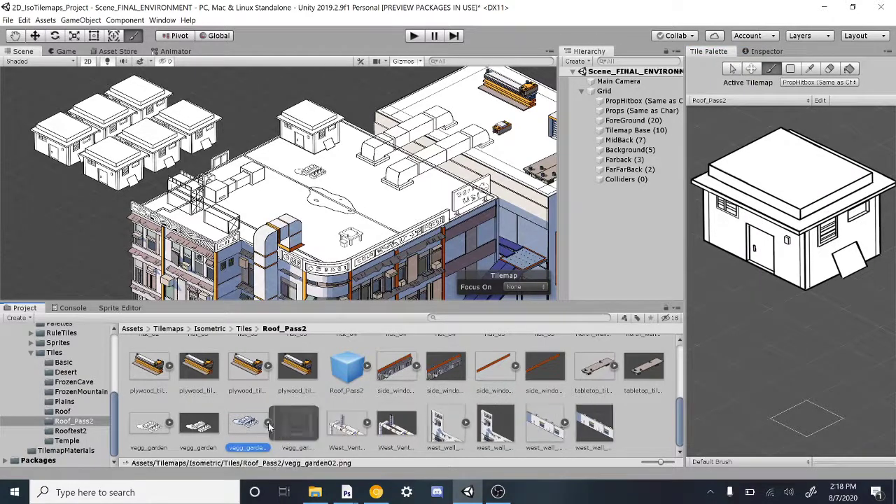
left_click(114, 310)
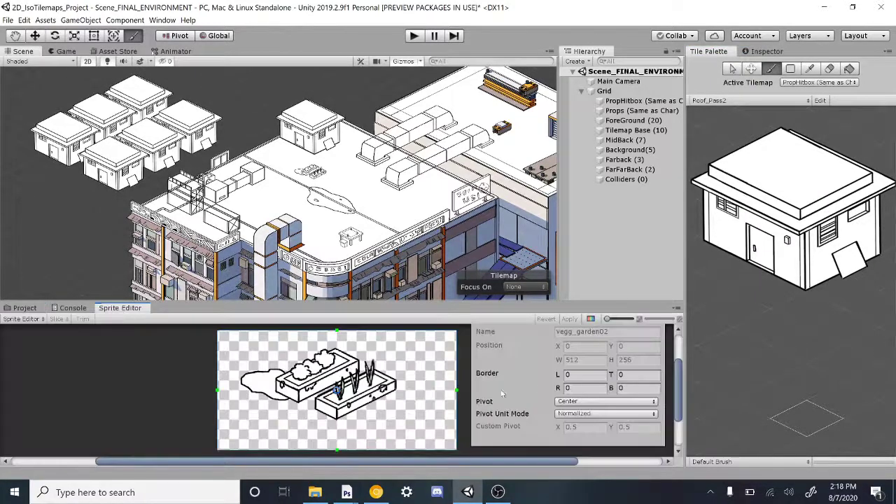
left_click(578, 401)
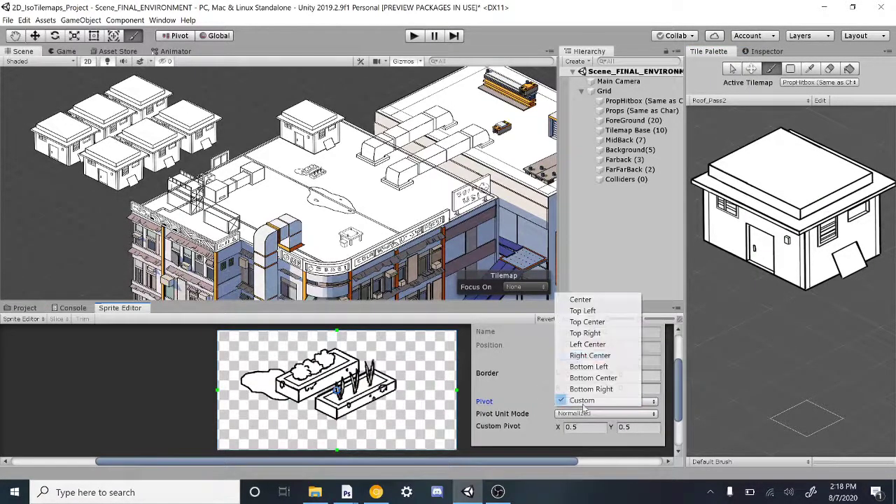
left_click(592, 367)
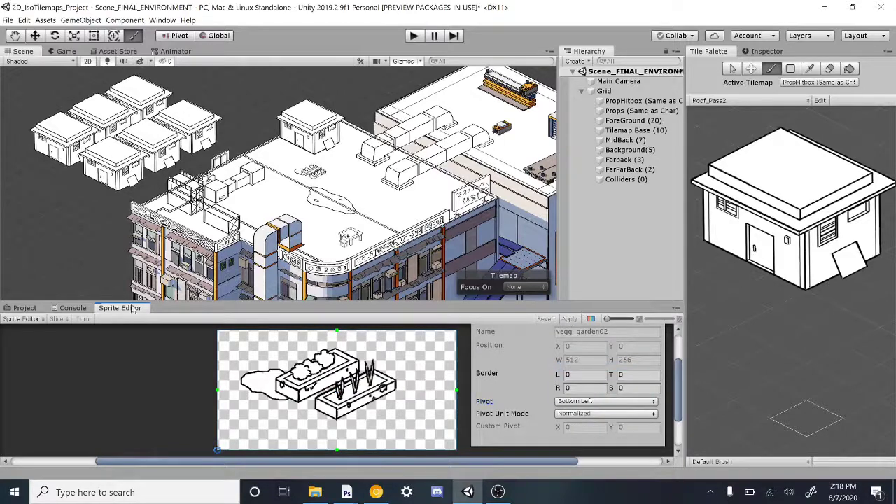
- Add the vegg_garden02 sprite to the Roof_Pass2 palette below the hut, saving its tile as vegg_garden02.asset in the Roof_Pass2 folder
left_click(21, 308)
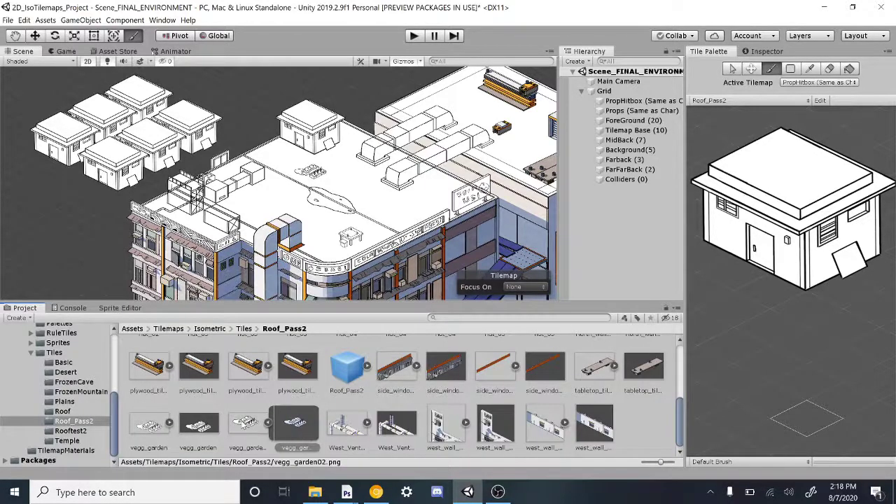
left_click(246, 424)
left_click_drag(702, 391, 735, 388)
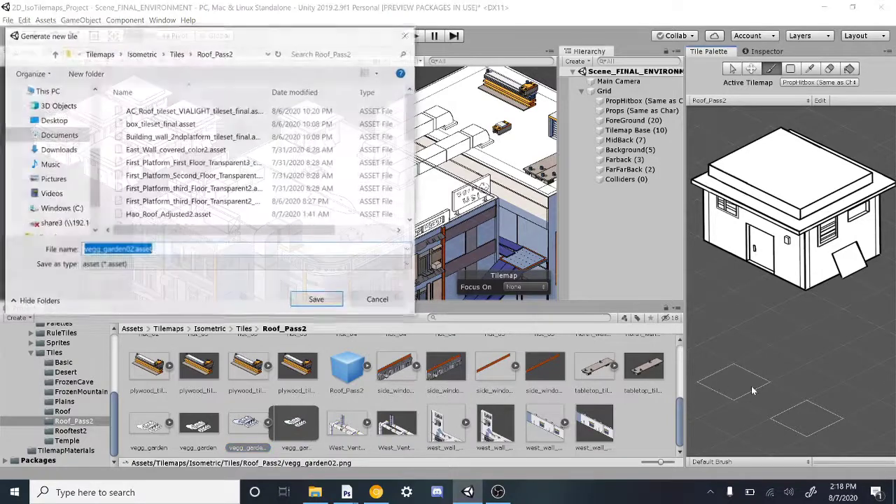
left_click(324, 301)
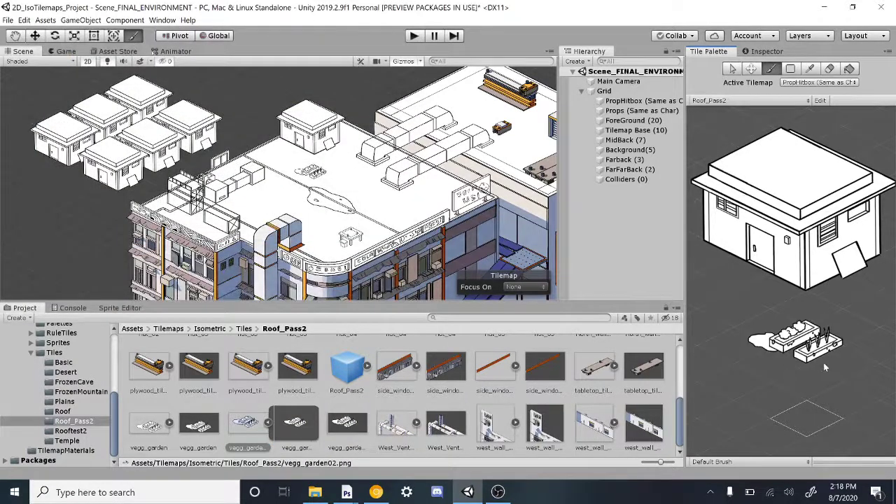
scroll(807, 361, "up", 2)
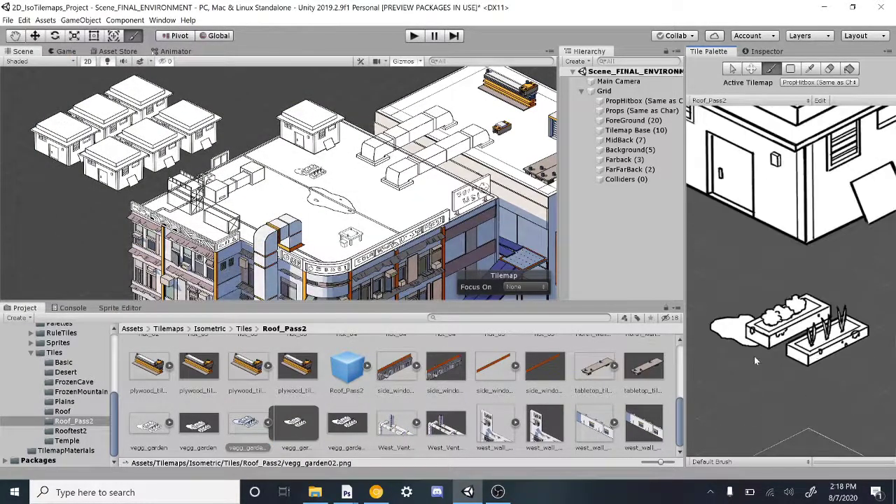
- Paint two rows of three vegg_garden02 tiles each in the empty area behind the rooftop hut
left_click(753, 361)
scroll(748, 374, "down", 2)
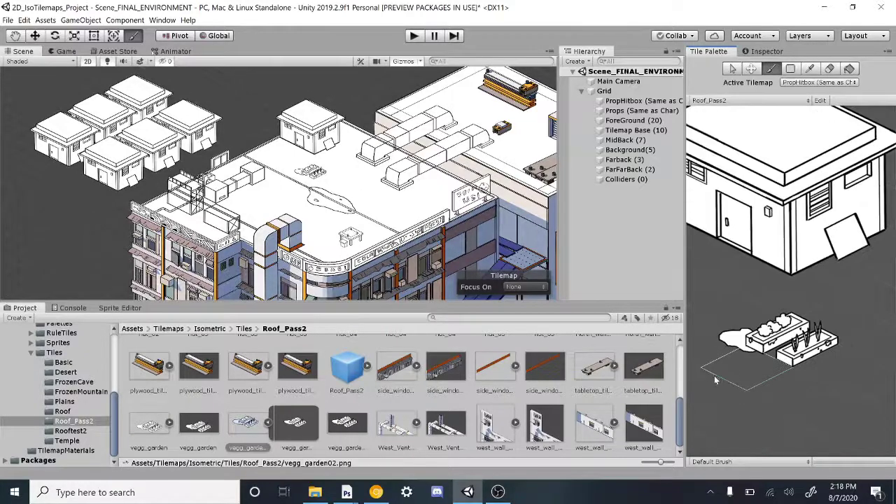
scroll(274, 175, "up", 5)
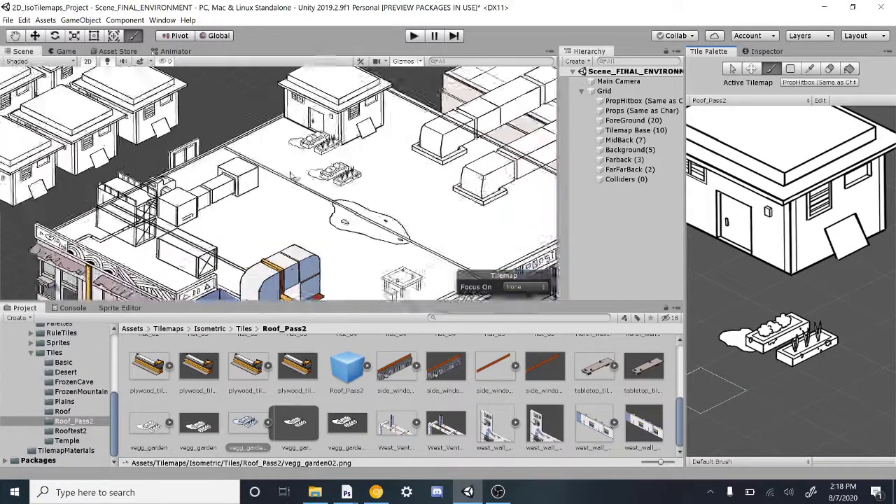
left_click(311, 210)
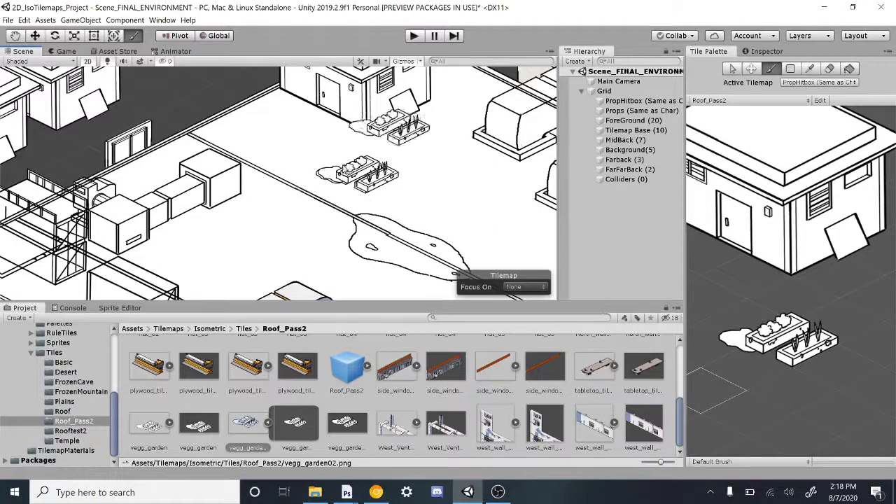
scroll(364, 209, "up", 3)
scroll(384, 208, "down", 3)
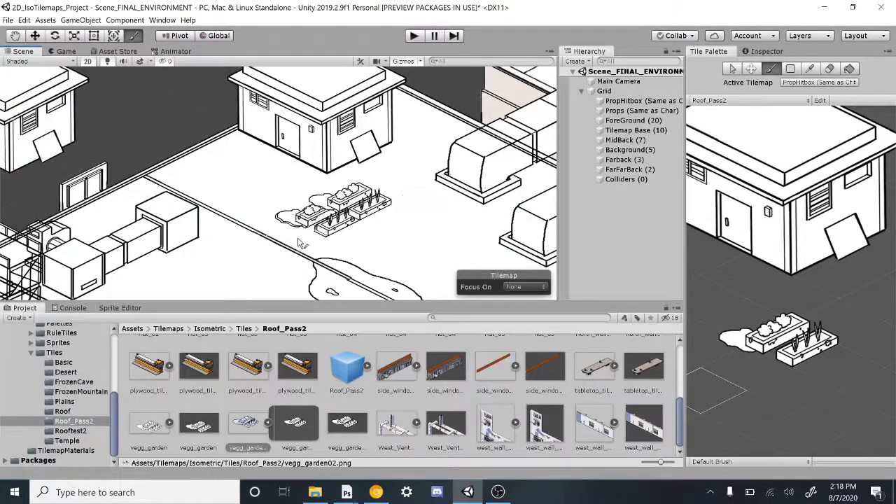
scroll(302, 196, "down", 4)
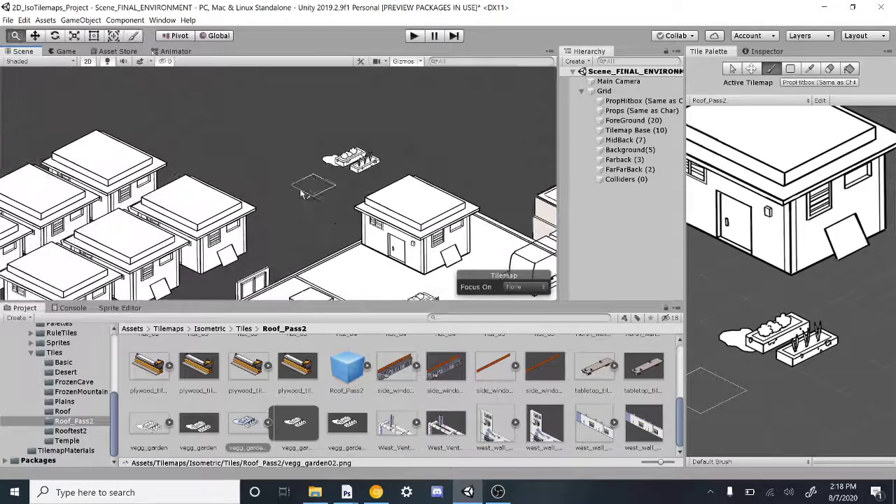
left_click(257, 195)
left_click(270, 186)
left_click(286, 178)
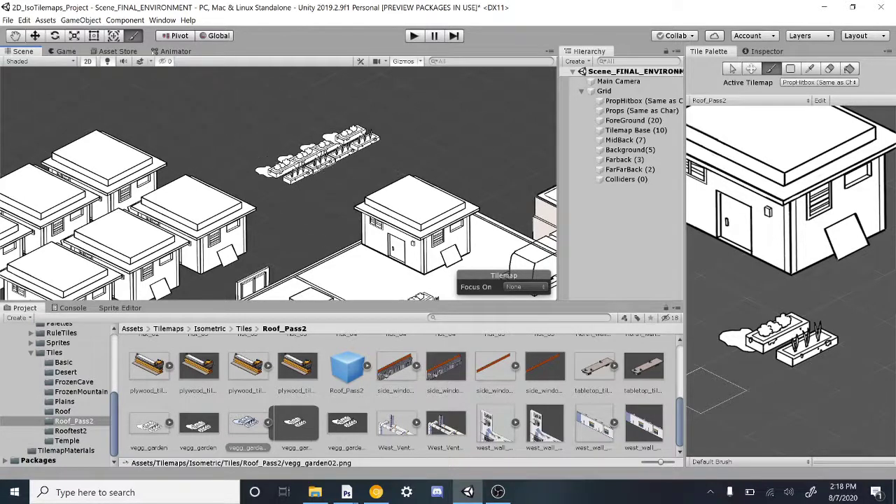
left_click(339, 197)
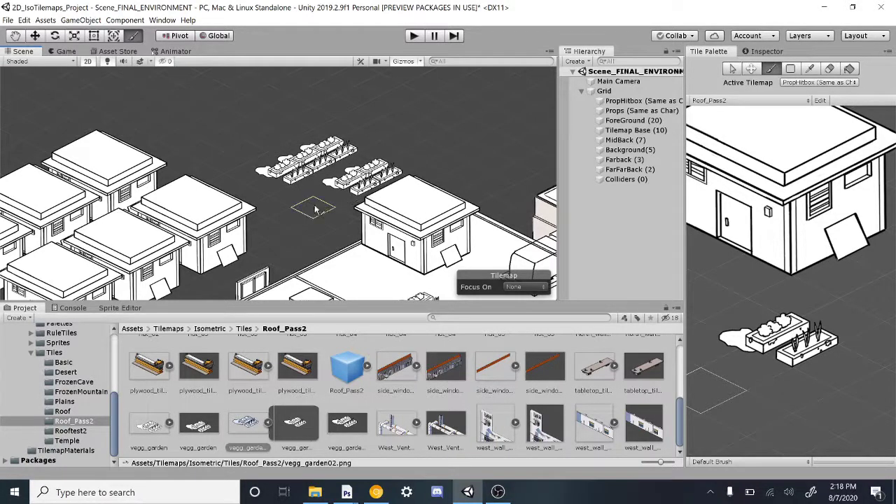
left_click(295, 218)
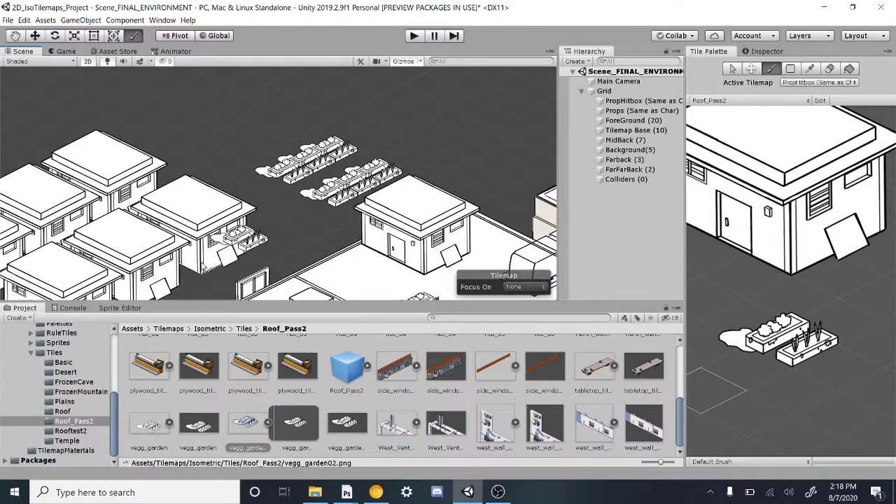
- Examine how the painted garden rows line up with each other and how they sit next to the huts and roof
scroll(408, 142, "down", 1)
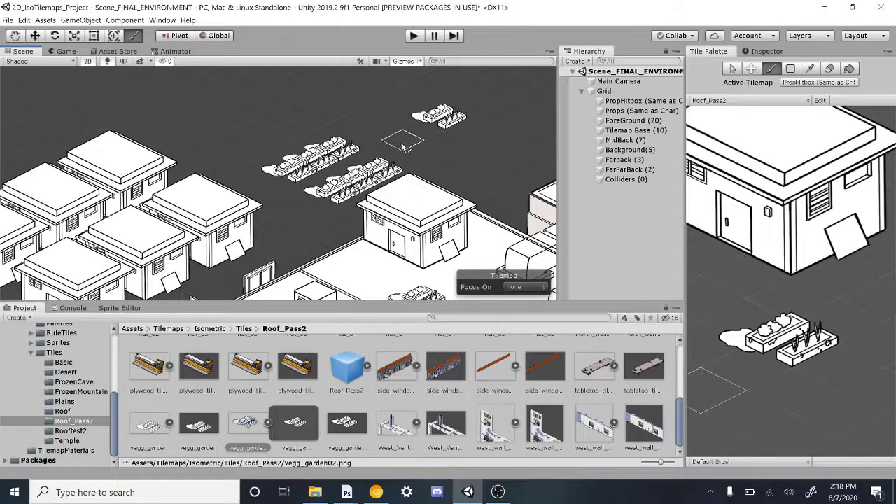
scroll(404, 145, "up", 4)
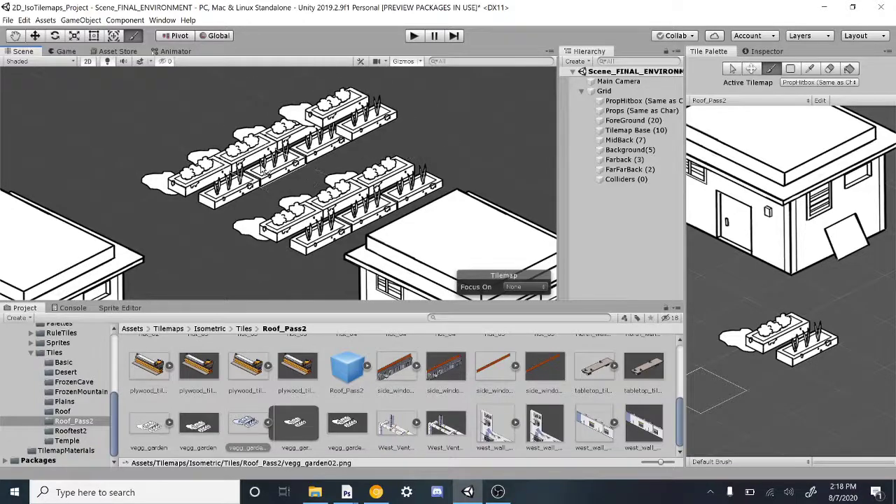
scroll(432, 142, "down", 5)
mouse_move(479, 135)
middle_mouse_down()
mouse_move(418, 124)
mouse_move(343, 189)
mouse_move(310, 185)
mouse_move(383, 125)
mouse_move(339, 153)
mouse_move(443, 127)
middle_mouse_up()
scroll(420, 136, "down", 5)
scroll(310, 184, "down", 3)
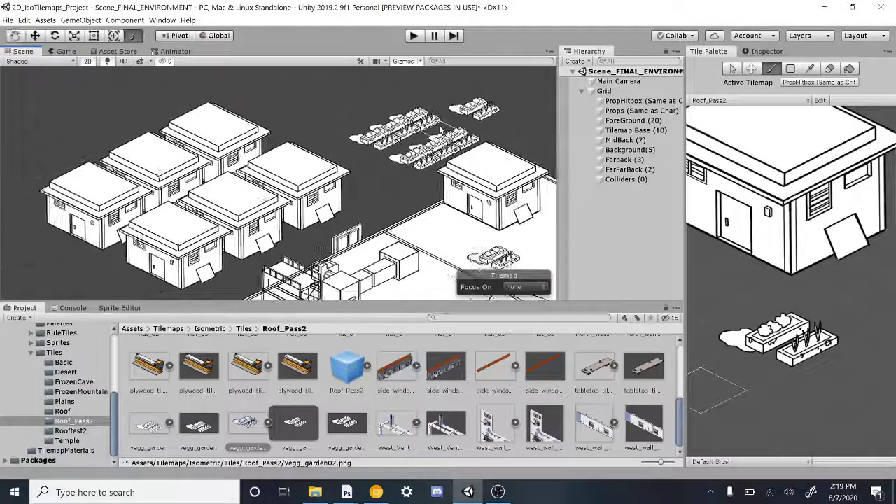
scroll(419, 150, "down", 6)
middle_click_drag(383, 190, 350, 175)
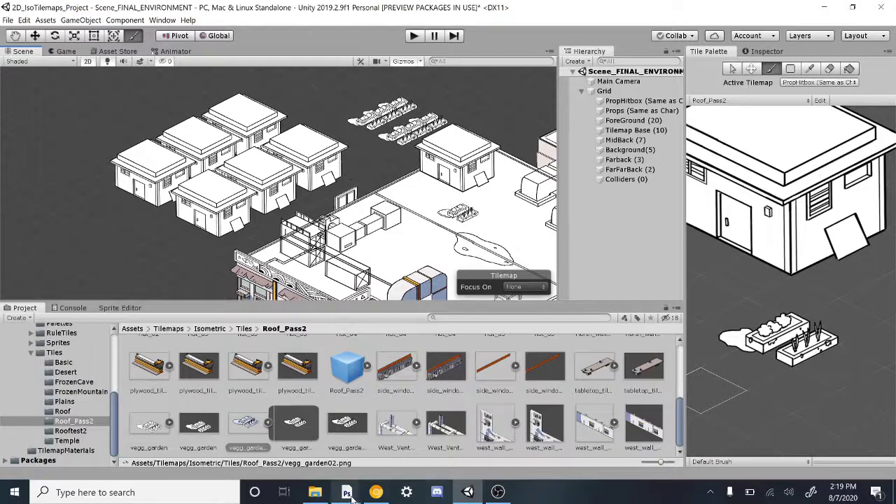
- Switch to Photoshop, view the hao_roof_02.psd sketch, and bring the Hao_Roof_Adjusted2.psd document to the front
mouse_move(346, 492)
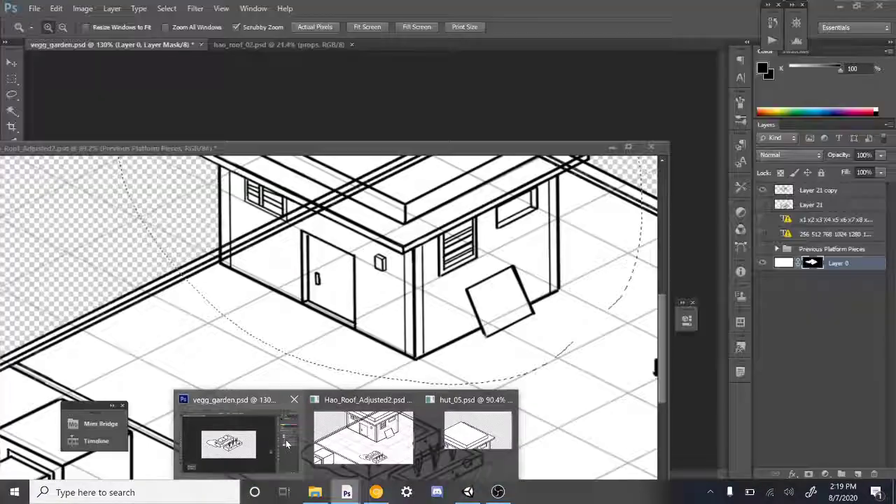
left_click(284, 436)
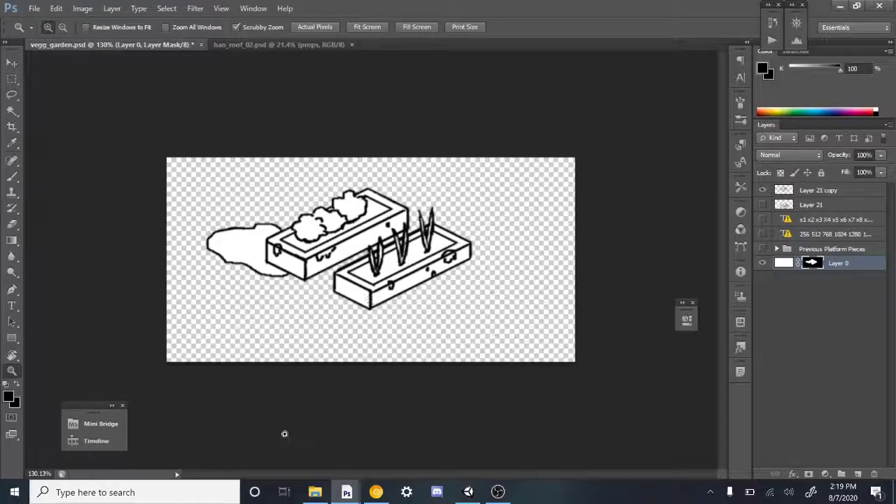
left_click(244, 45)
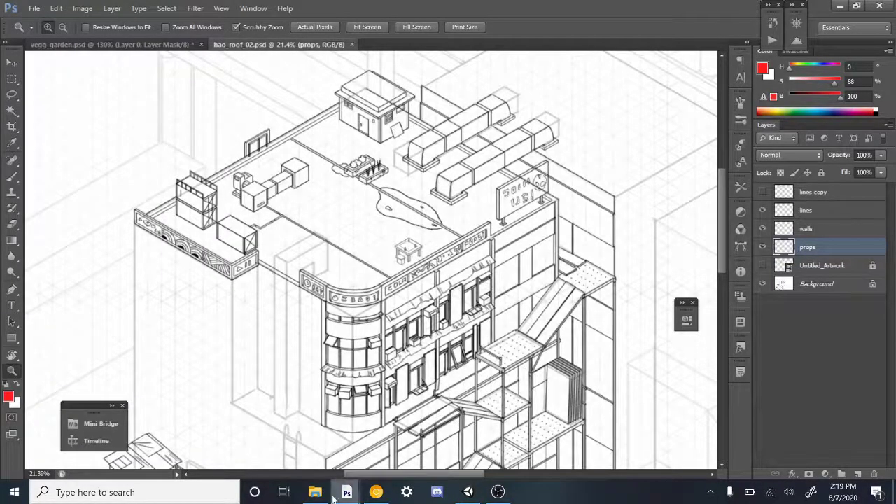
mouse_move(346, 492)
left_click(414, 442)
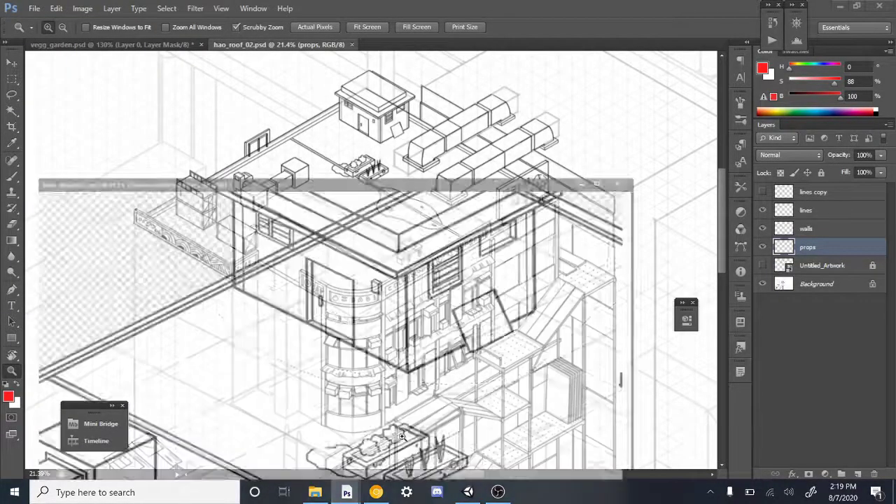
scroll(477, 313, "down", 4)
left_click_drag(477, 313, 406, 312)
left_click_drag(428, 343, 553, 338)
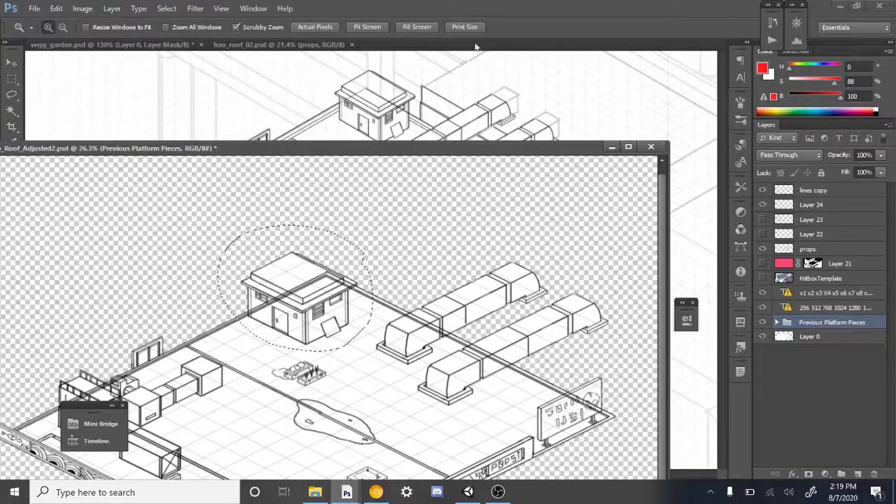
- Reposition the Hao_Roof_Adjusted2.psd window to show the whole roof and clear the selection around the hut
double_click(425, 148)
left_click_drag(439, 51, 452, 67)
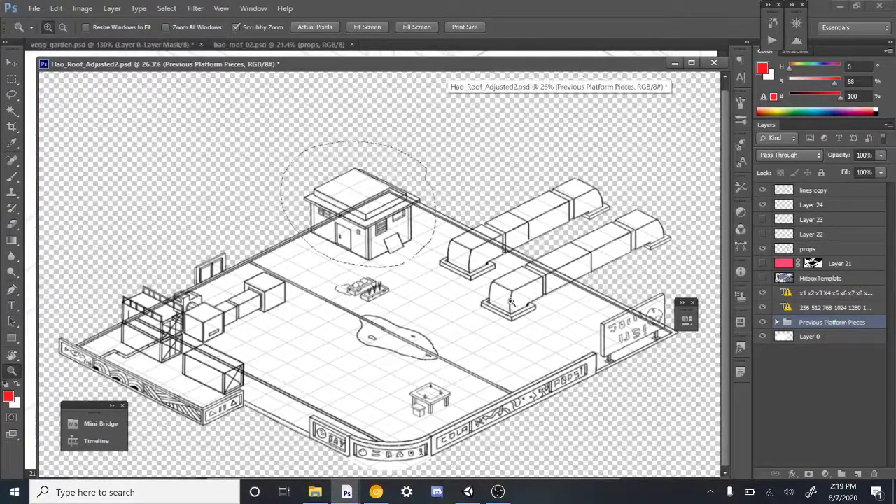
left_click_drag(567, 68, 552, 25)
left_click_drag(530, 169, 505, 172)
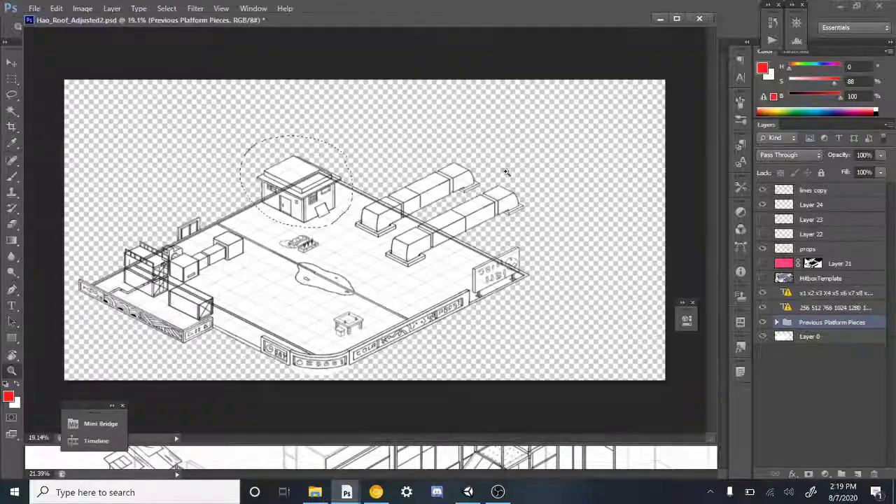
key("m")
left_click(442, 196)
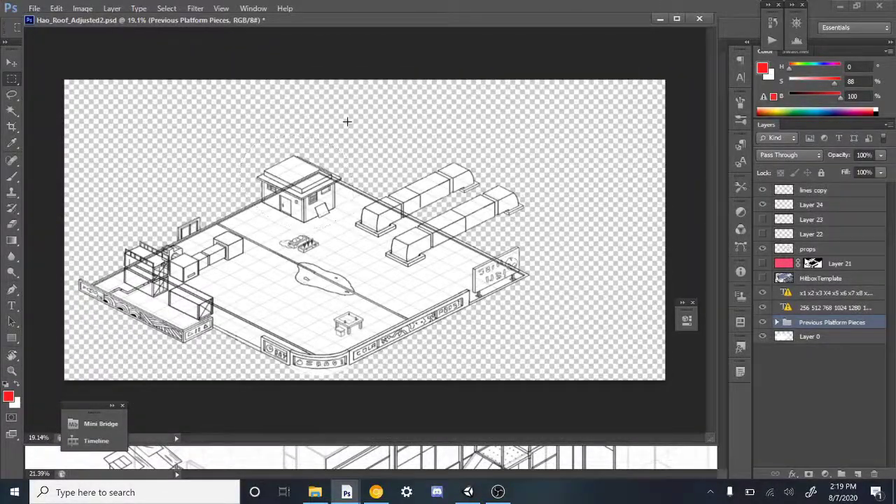
left_click(498, 491)
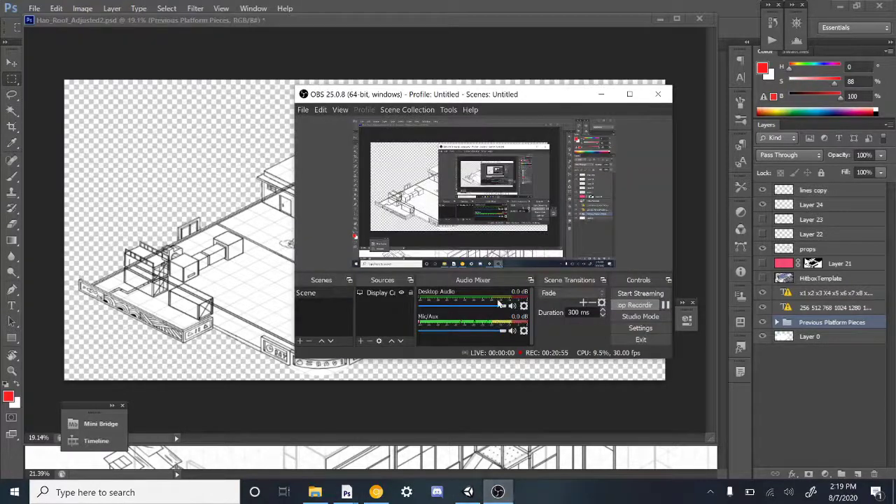